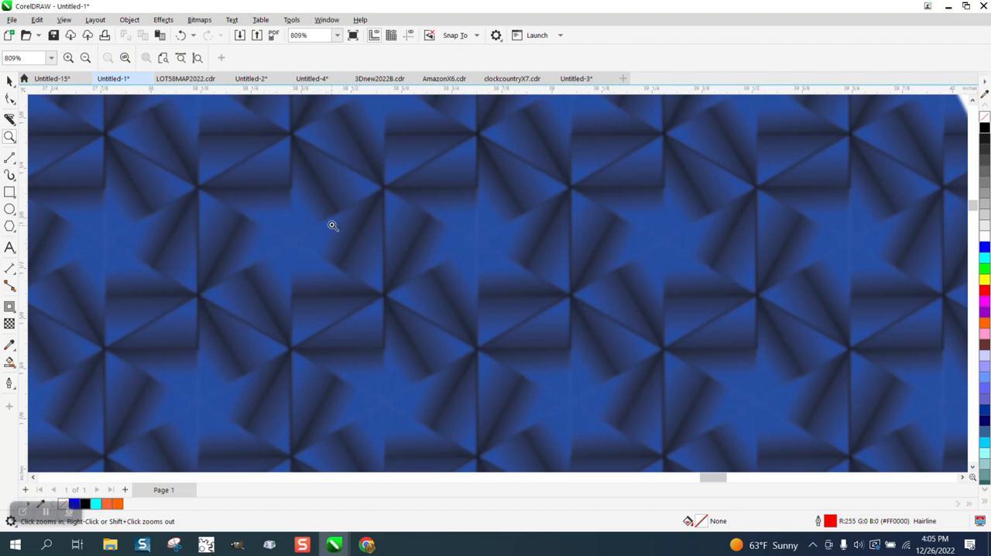
- Draw a six-sided polygon about 7.1 by 8.2 inches and center it on the page
{"action": "scroll", "coordinate": [341, 189], "scroll_direction": "down", "scroll_amount": 1}
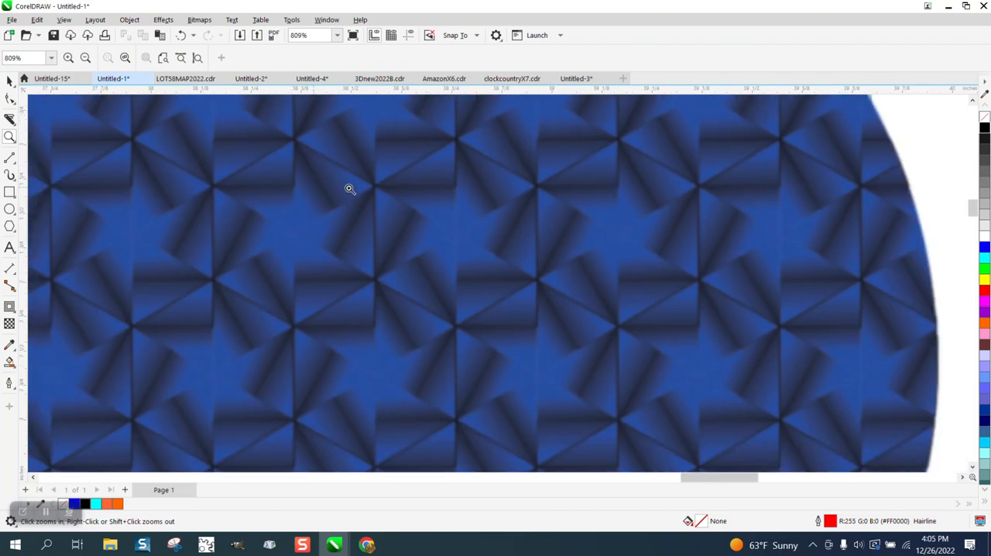
{"action": "scroll", "coordinate": [348, 188], "scroll_direction": "down", "scroll_amount": 3}
{"action": "scroll", "coordinate": [392, 199], "scroll_direction": "down", "scroll_amount": 2}
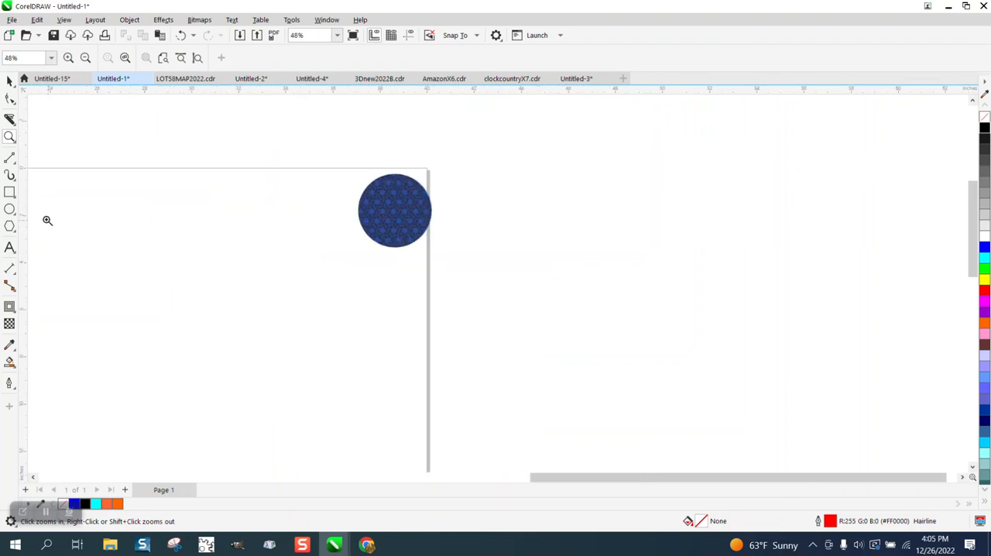
{"action": "left_click", "coordinate": [10, 227]}
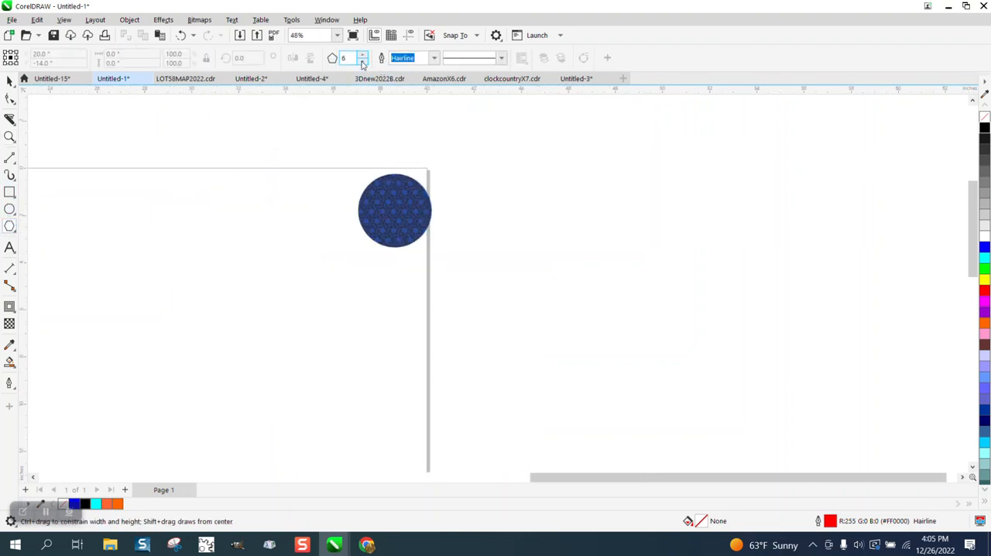
{"action": "left_click_drag", "start_coordinate": [312, 240], "coordinate": [140, 438]}
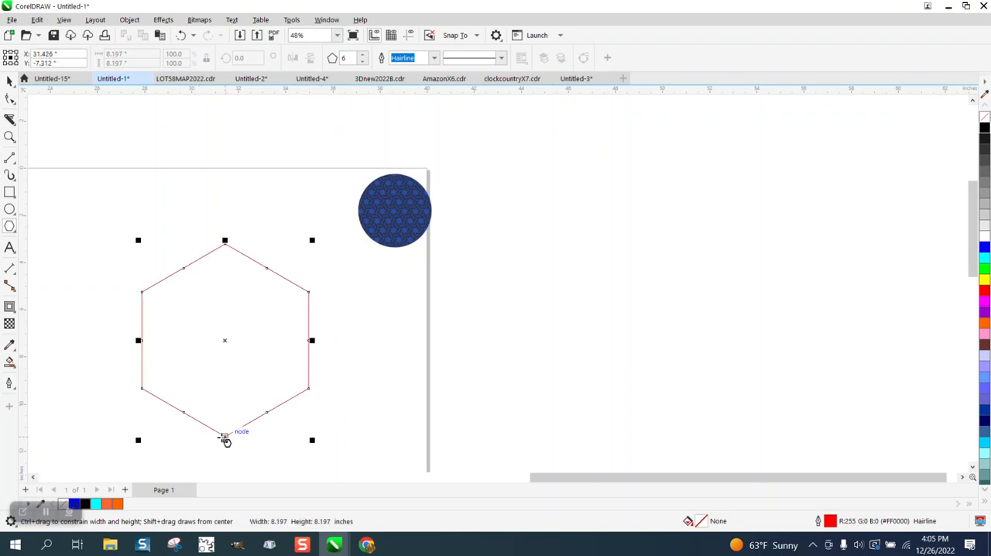
{"action": "key", "text": "p"}
- Draw lines from the hexagon's center to both right-hand corners, plus one from the lower line's midpoint to the upper-right corner
{"action": "scroll", "coordinate": [281, 297], "scroll_direction": "down", "scroll_amount": 3}
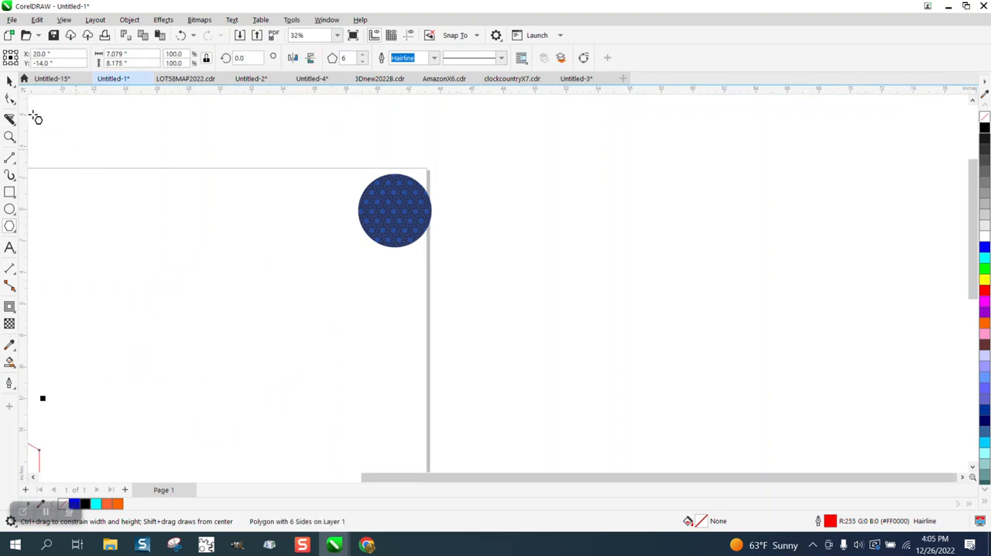
{"action": "left_click", "coordinate": [10, 137]}
{"action": "right_click", "coordinate": [140, 303]}
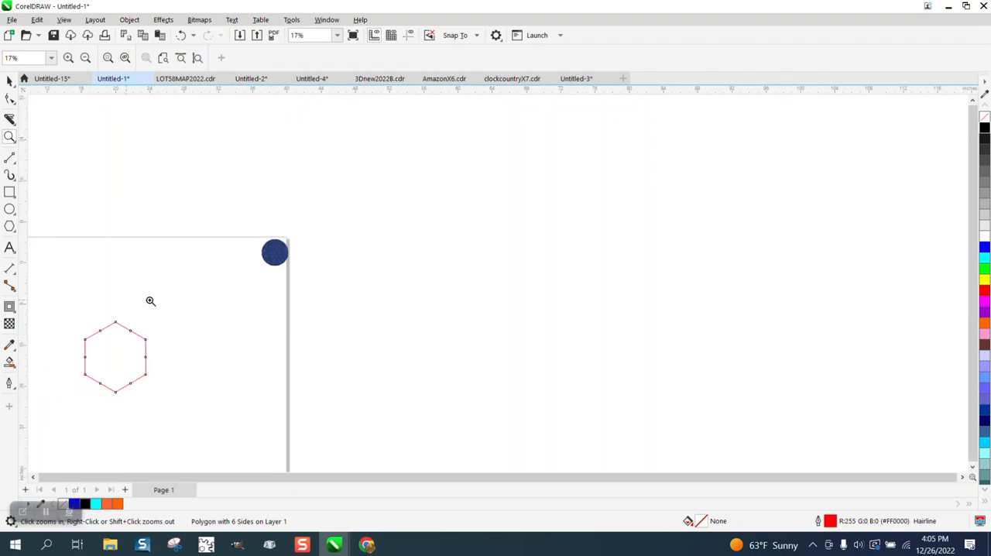
{"action": "right_click", "coordinate": [39, 302]}
{"action": "left_click_drag", "start_coordinate": [48, 314], "coordinate": [212, 402]}
{"action": "scroll", "coordinate": [315, 248], "scroll_direction": "down", "scroll_amount": 3}
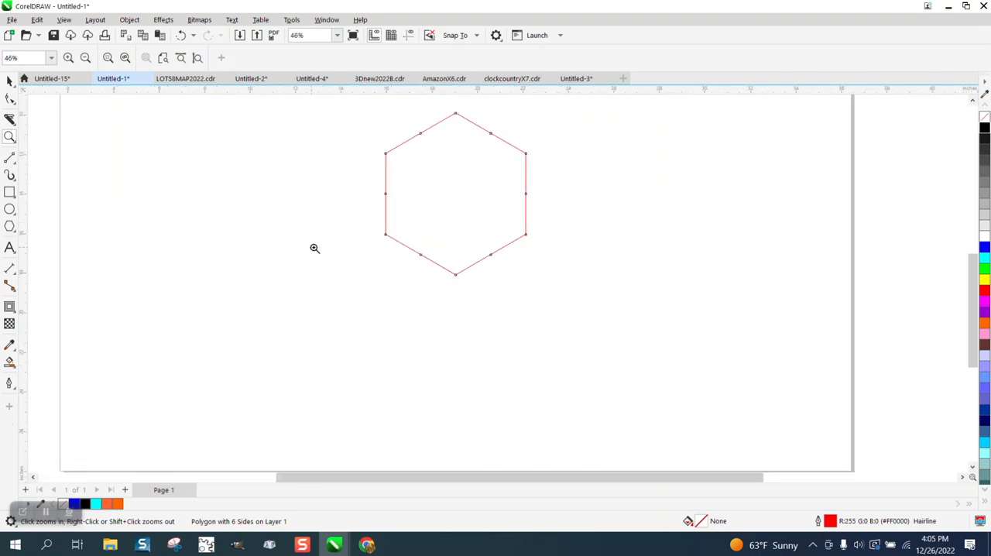
{"action": "left_click_drag", "start_coordinate": [326, 149], "coordinate": [551, 324]}
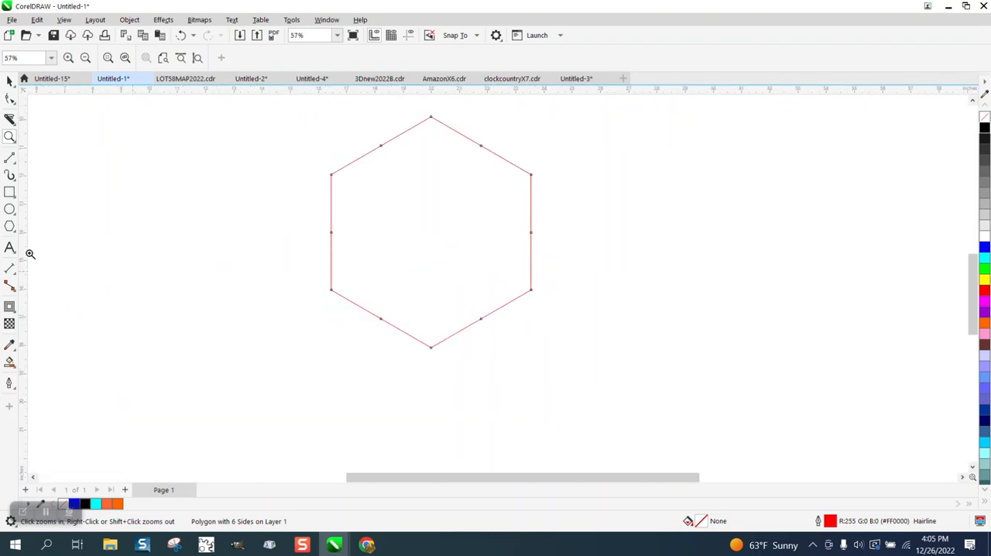
{"action": "left_click", "coordinate": [13, 165]}
{"action": "left_click", "coordinate": [62, 171]}
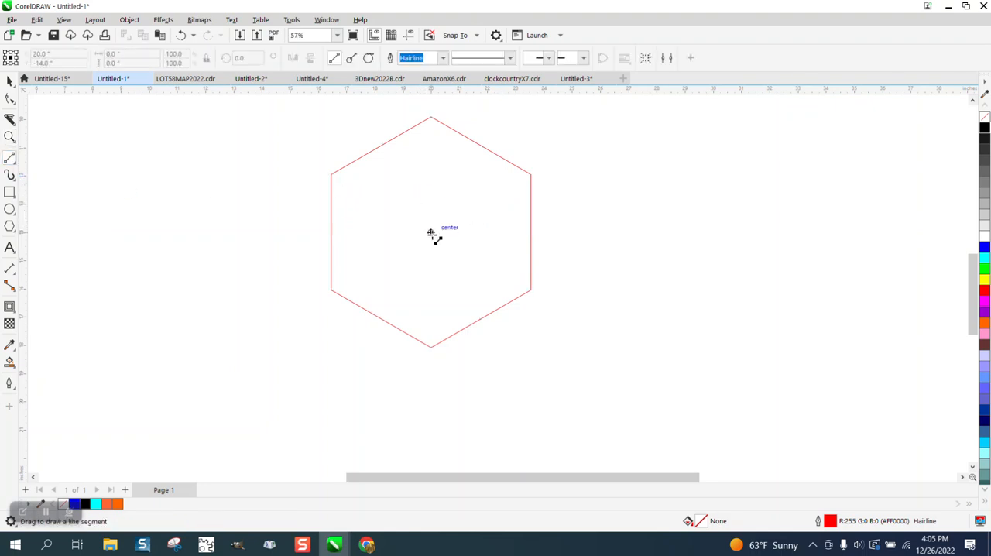
{"action": "left_click_drag", "start_coordinate": [431, 233], "coordinate": [531, 175]}
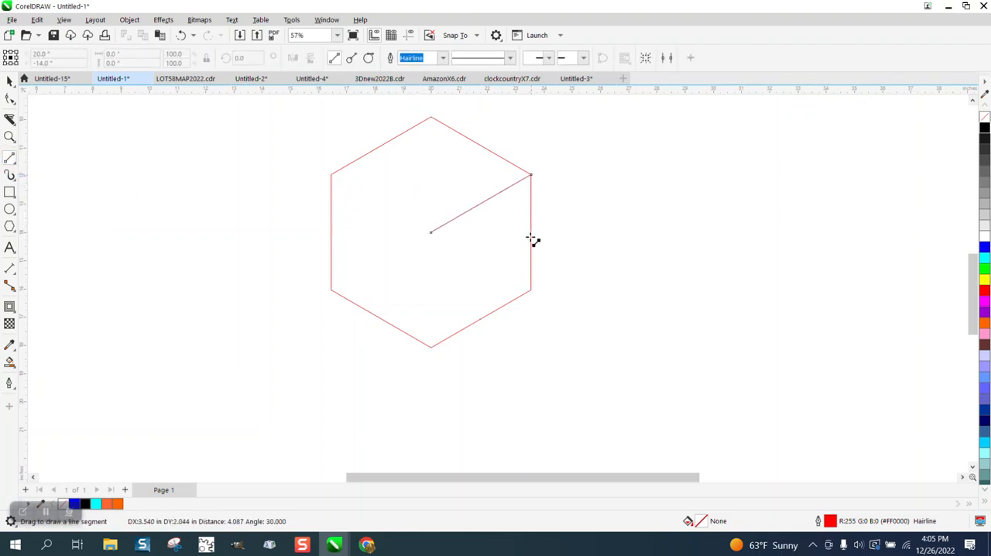
{"action": "left_click_drag", "start_coordinate": [532, 290], "coordinate": [431, 233]}
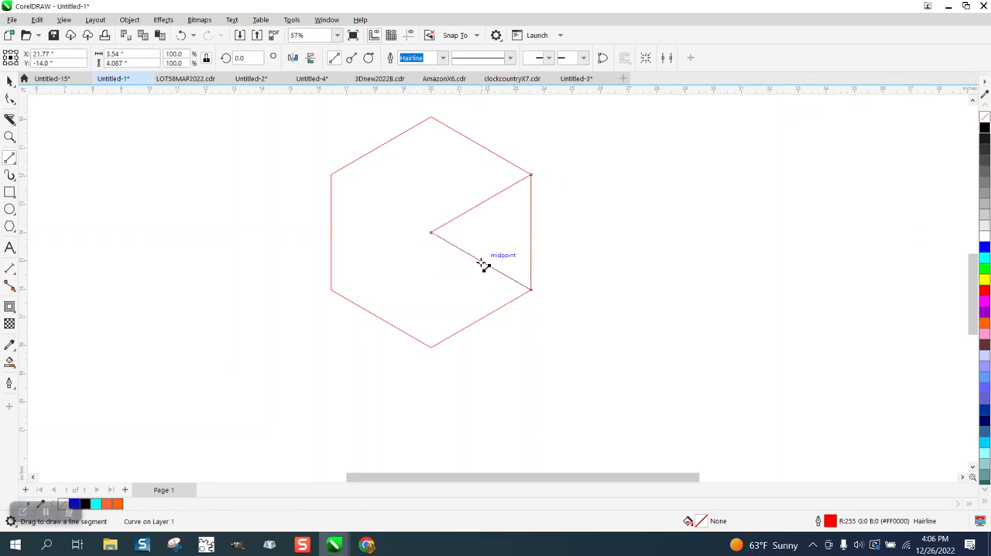
{"action": "left_click_drag", "start_coordinate": [481, 262], "coordinate": [532, 175]}
- Smart-fill both small triangles in the hexagon's right-hand wedge with blue and no outline
{"action": "left_click", "coordinate": [10, 363]}
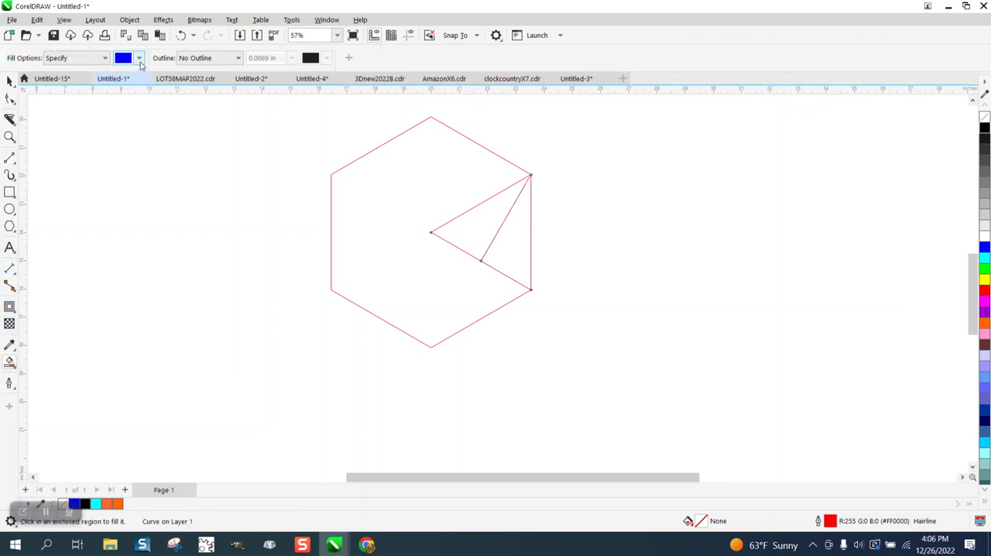
{"action": "left_click", "coordinate": [139, 59]}
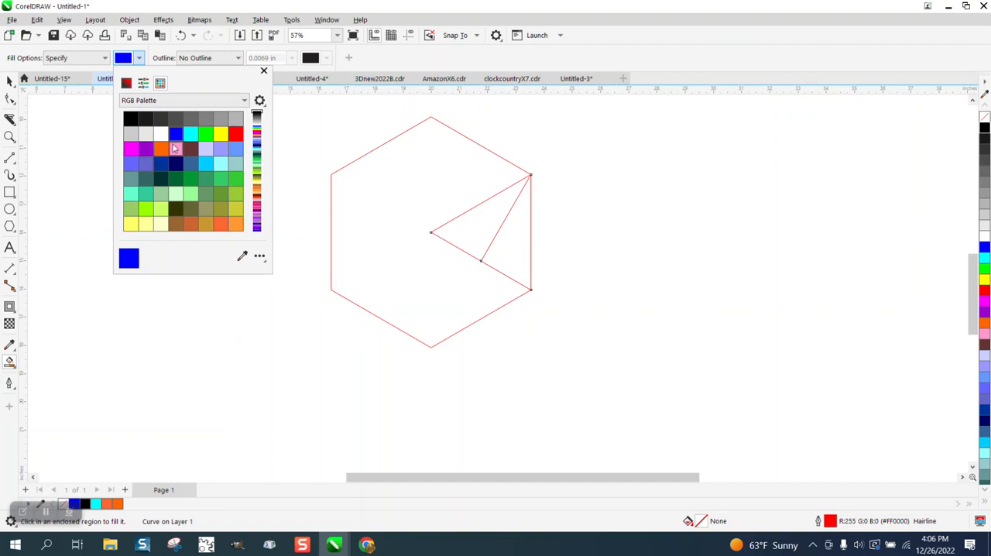
{"action": "left_click", "coordinate": [477, 242]}
{"action": "left_click", "coordinate": [475, 237]}
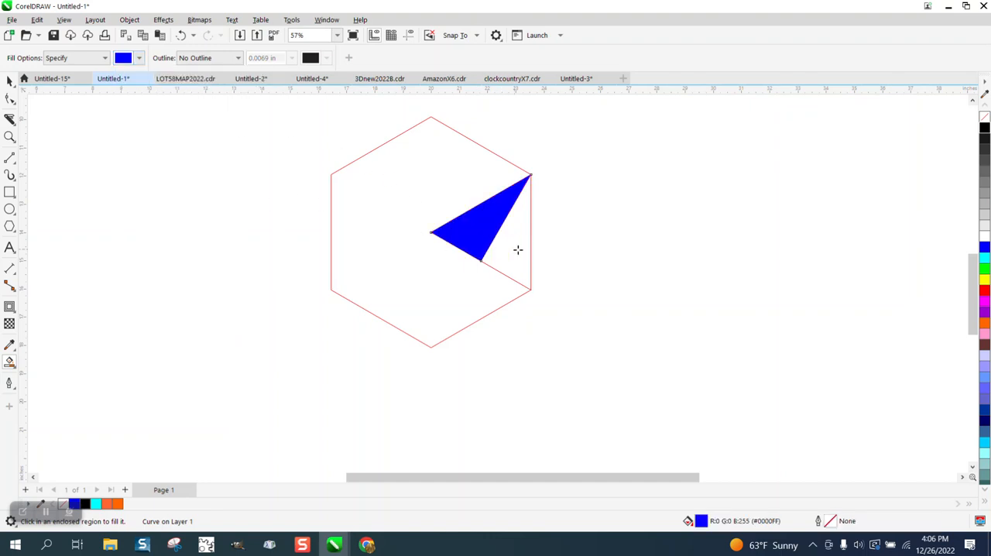
{"action": "left_click", "coordinate": [518, 250]}
- Apply a blue-to-black fountain fill to the outer triangle of the wedge, darkening toward the dividing line
{"action": "left_click", "coordinate": [9, 81]}
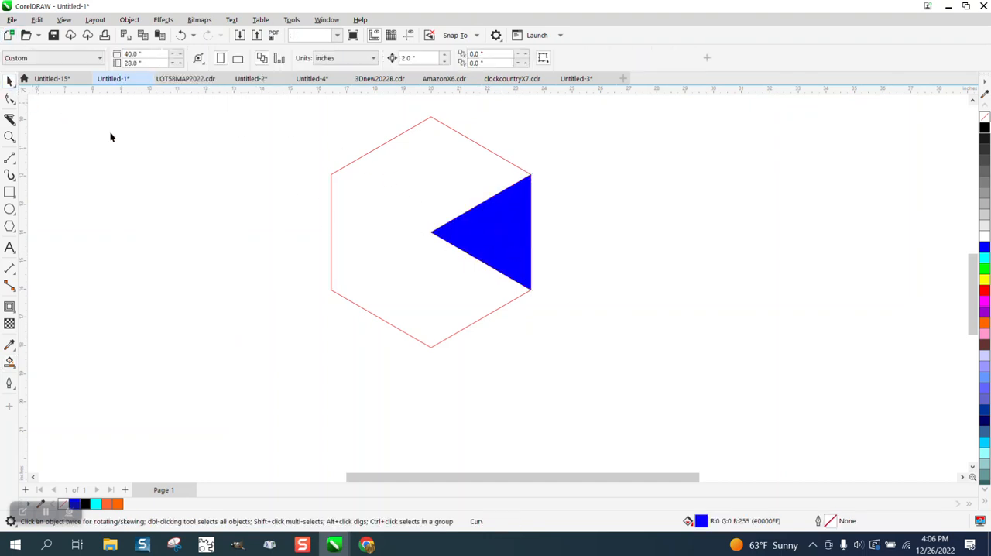
{"action": "left_click", "coordinate": [517, 266]}
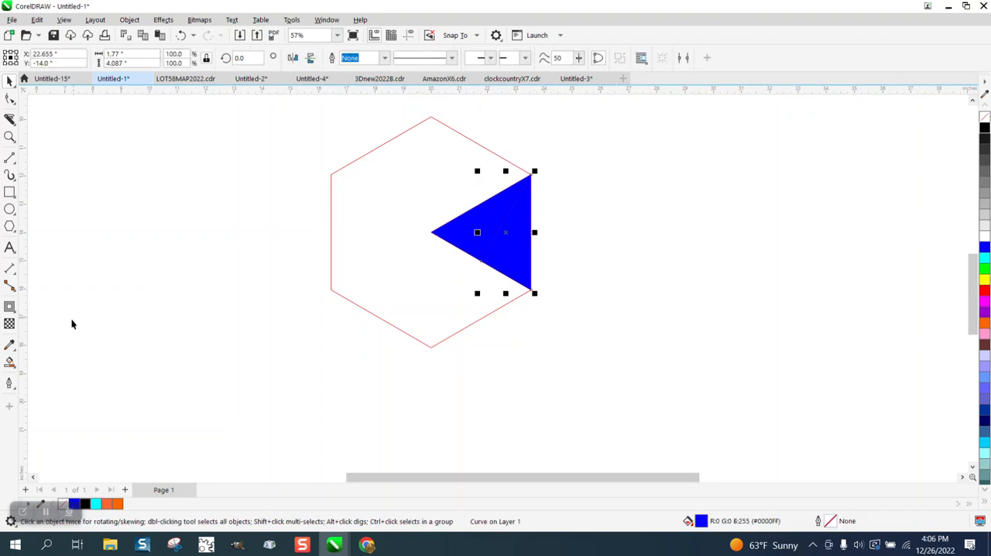
{"action": "left_click", "coordinate": [15, 367]}
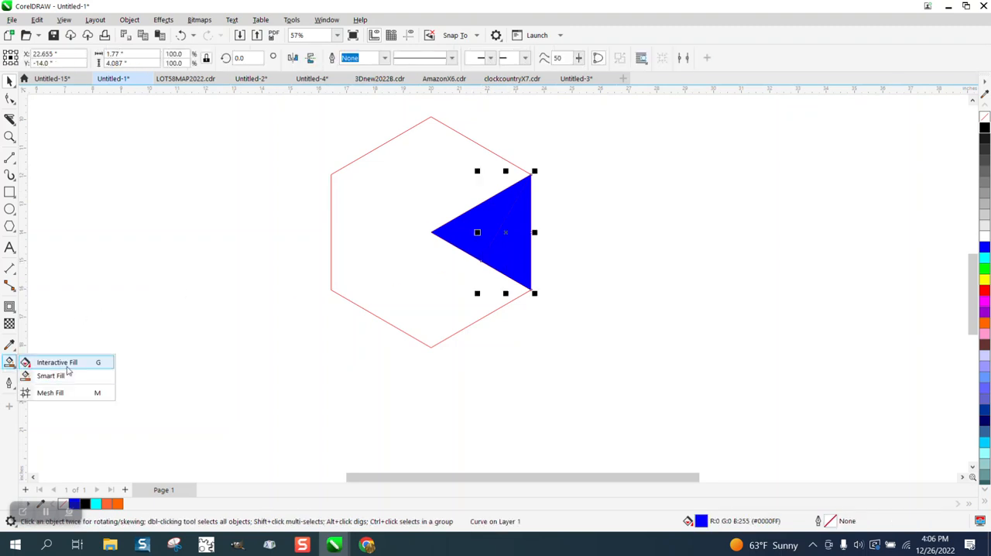
{"action": "left_click", "coordinate": [32, 359]}
{"action": "left_click_drag", "start_coordinate": [530, 248], "coordinate": [472, 198]}
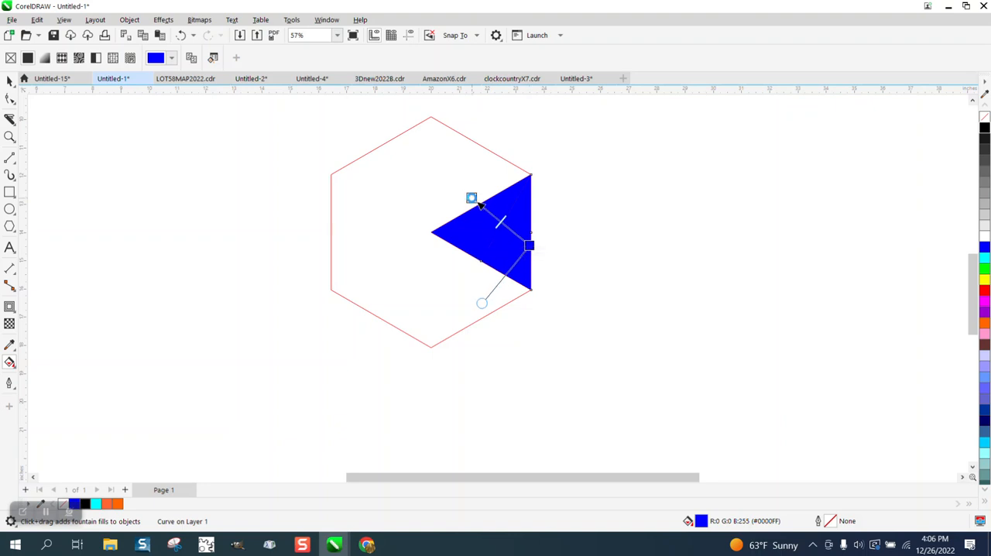
{"action": "left_click_drag", "start_coordinate": [986, 133], "coordinate": [471, 199]}
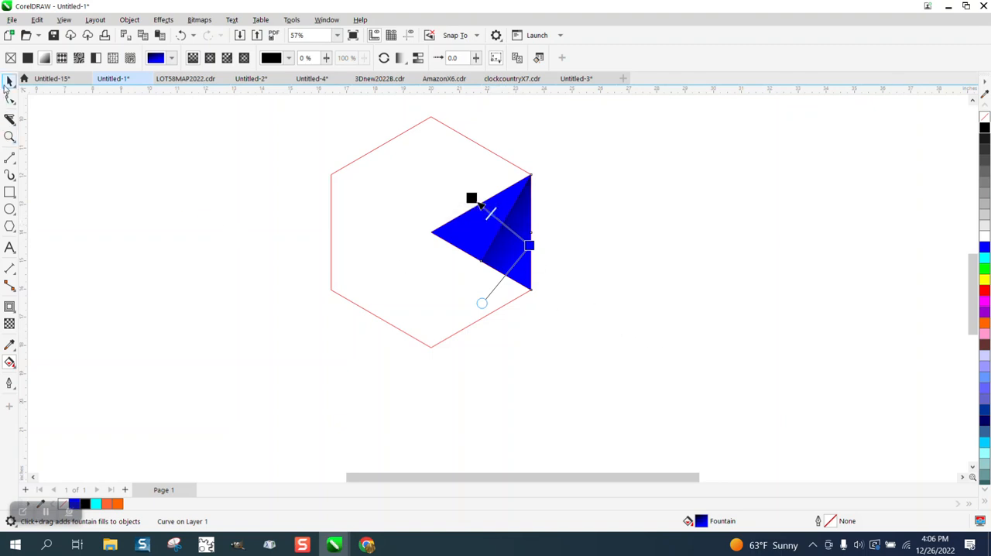
- Apply a blue-to-black fountain fill to the inner triangle of the wedge, darkening toward the dividing line
{"action": "left_click", "coordinate": [8, 82]}
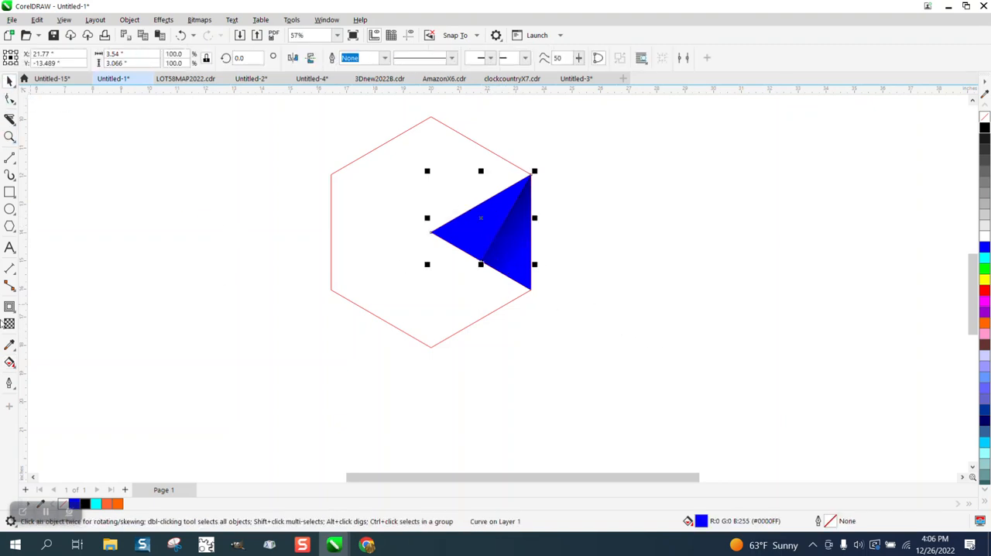
{"action": "left_click", "coordinate": [10, 345]}
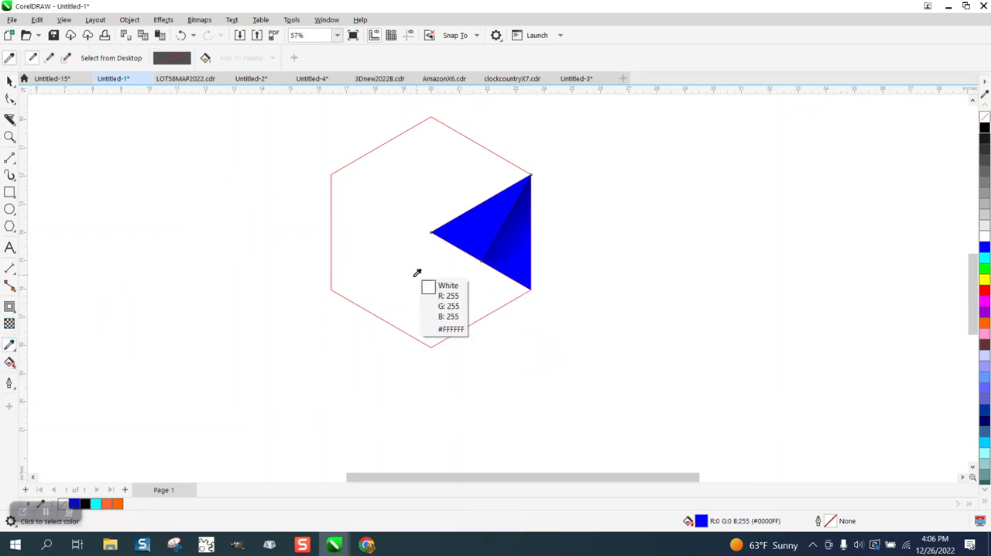
{"action": "left_click", "coordinate": [11, 363]}
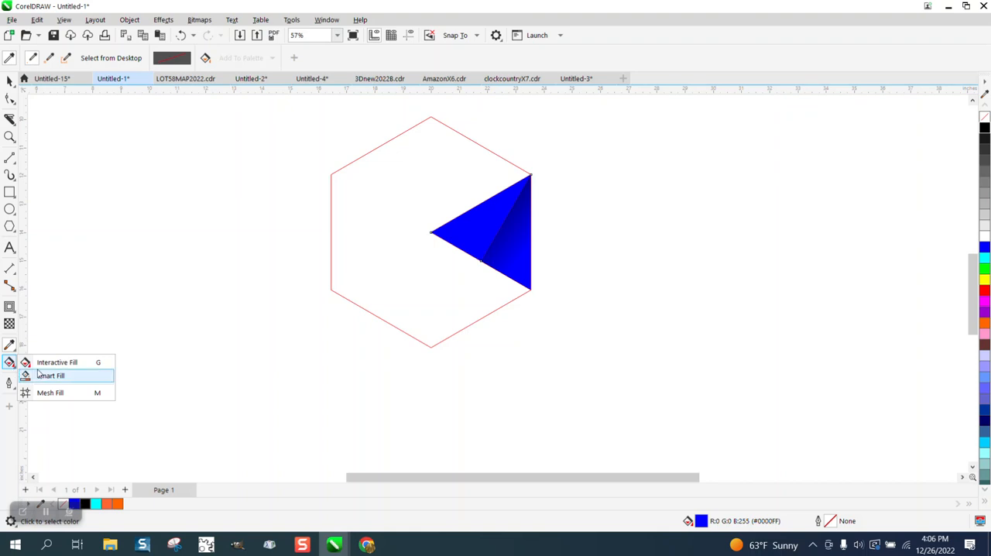
{"action": "left_click", "coordinate": [48, 362]}
{"action": "left_click_drag", "start_coordinate": [476, 206], "coordinate": [520, 237]}
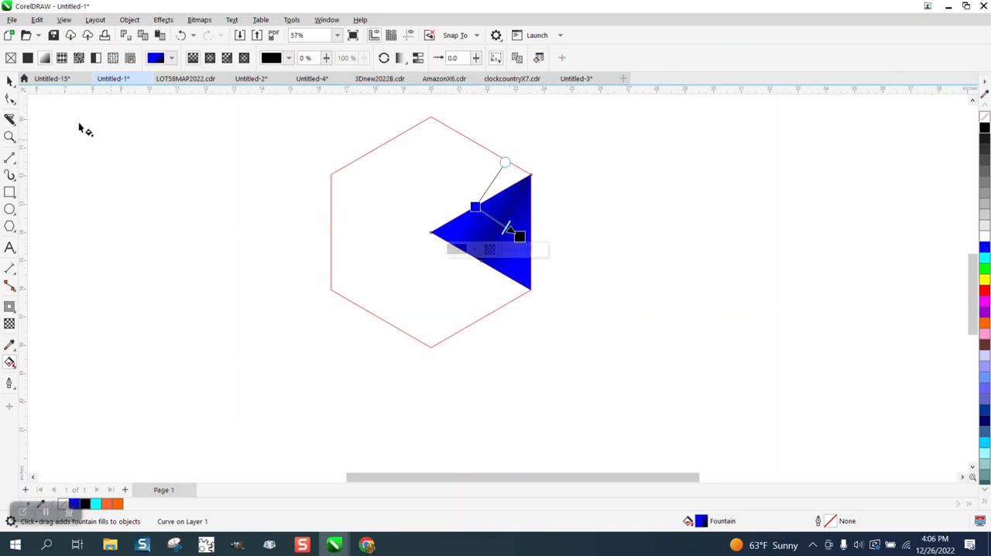
- Group the two gradient triangles and their dividing line into one wedge
{"action": "left_click", "coordinate": [10, 81]}
{"action": "left_click_drag", "start_coordinate": [559, 149], "coordinate": [426, 322]}
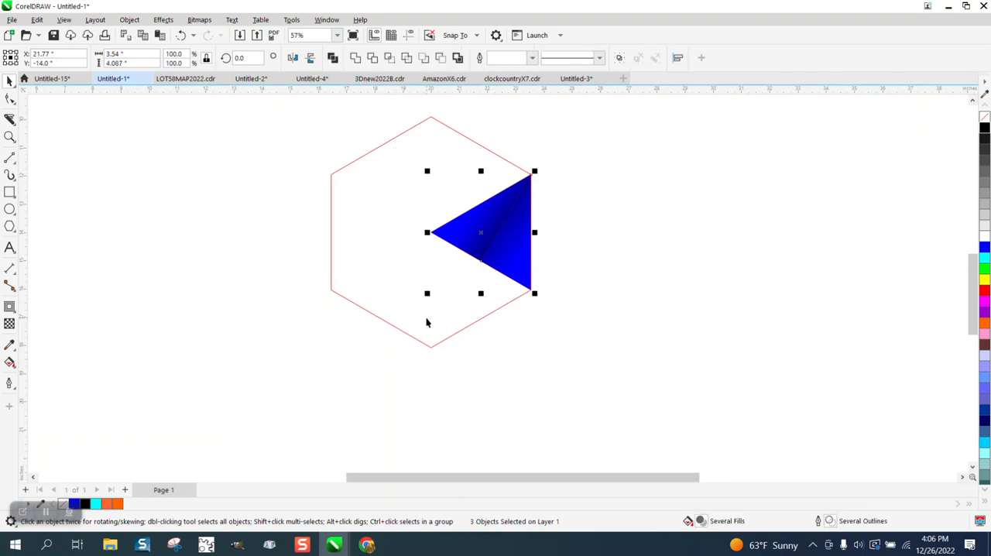
{"action": "key", "text": "ctrl+g"}
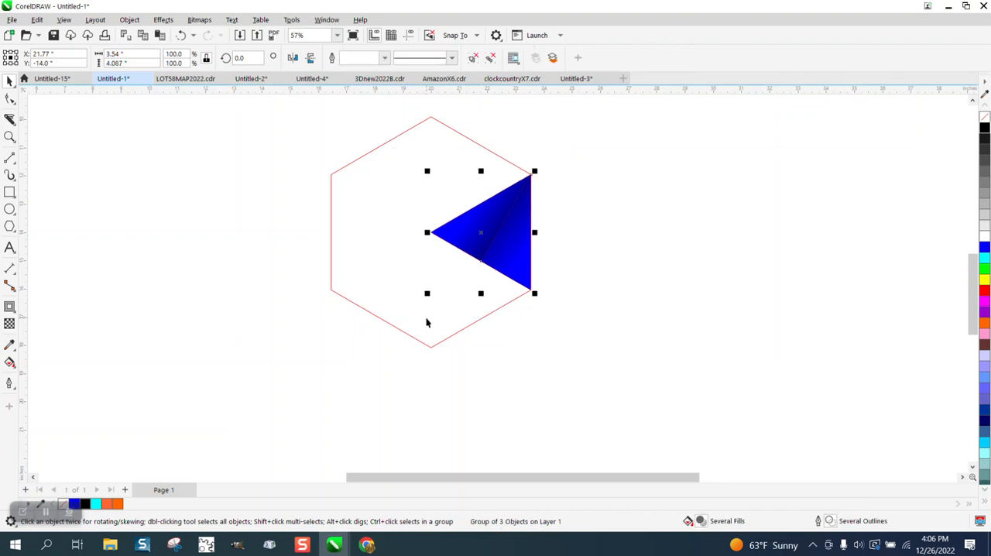
- Place the wedge's rotation center at the hexagon's center and make rotated copies every 60 degrees until the hexagon is filled
{"action": "left_click", "coordinate": [487, 241]}
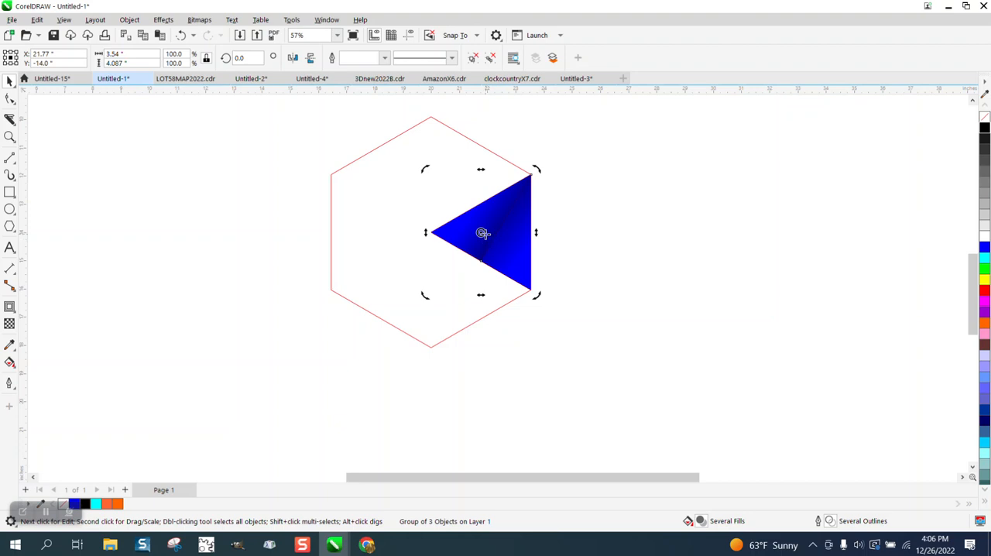
{"action": "left_click_drag", "start_coordinate": [481, 232], "coordinate": [434, 233]}
{"action": "left_click", "coordinate": [494, 239]}
{"action": "left_click", "coordinate": [494, 238]}
{"action": "type", "text": "60"}
{"action": "key", "text": "Return"}
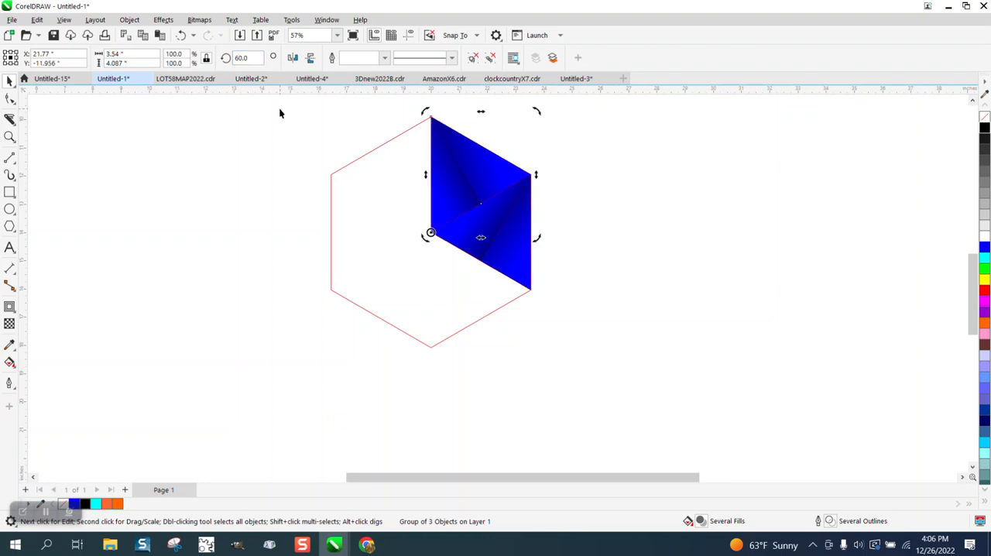
{"action": "key", "text": "ctrl+r"}
{"action": "key", "text": "ctrl+r"}
{"action": "key", "text": "ctrl+r"}
{"action": "key", "text": "ctrl+r"}
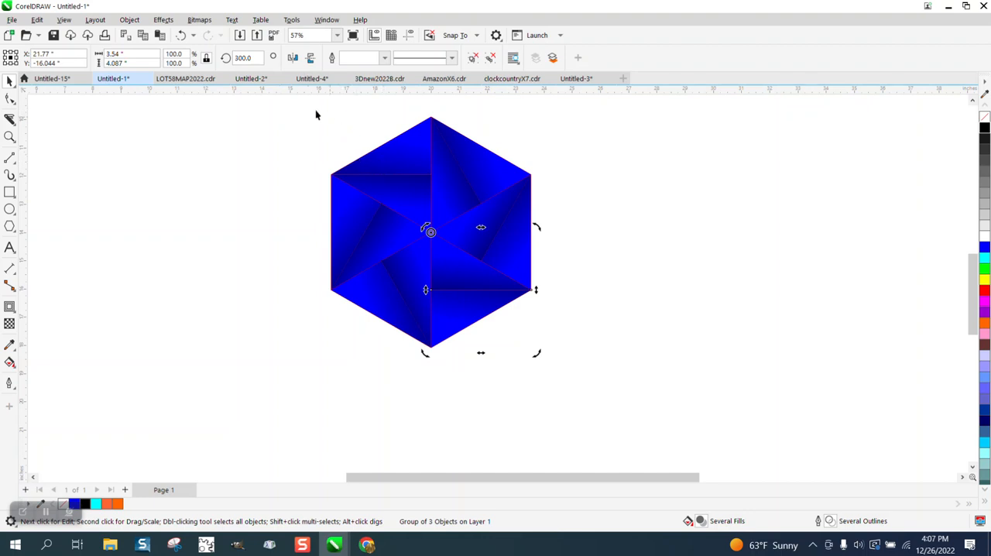
- Change the outlines of the hexagon and all its wedges to blue
{"action": "left_click_drag", "start_coordinate": [316, 115], "coordinate": [669, 369]}
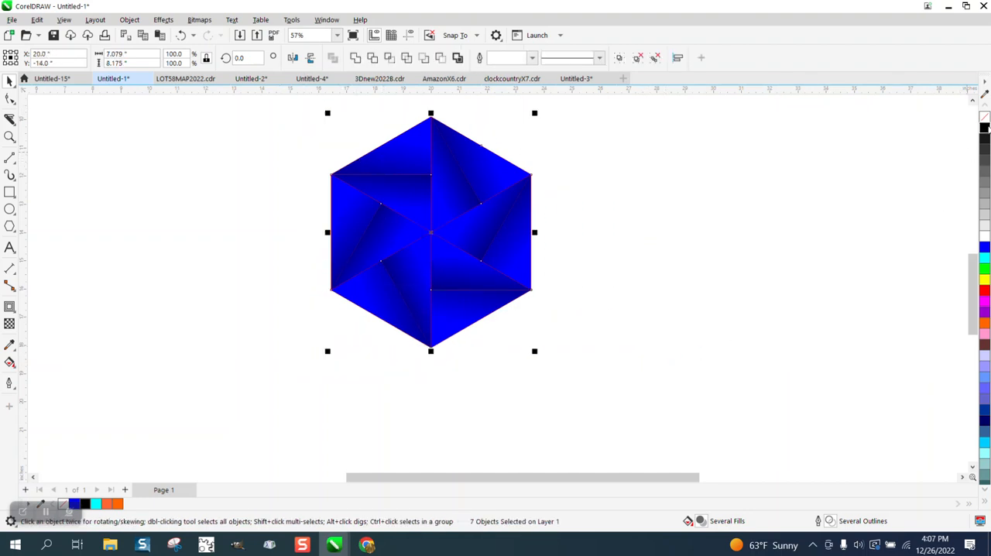
{"action": "right_click", "coordinate": [985, 117]}
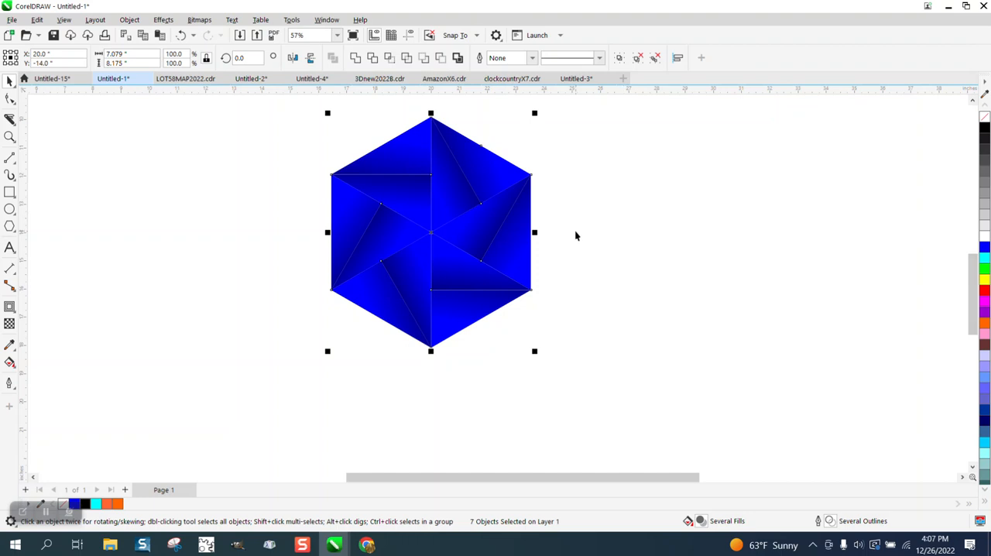
{"action": "right_click", "coordinate": [984, 246]}
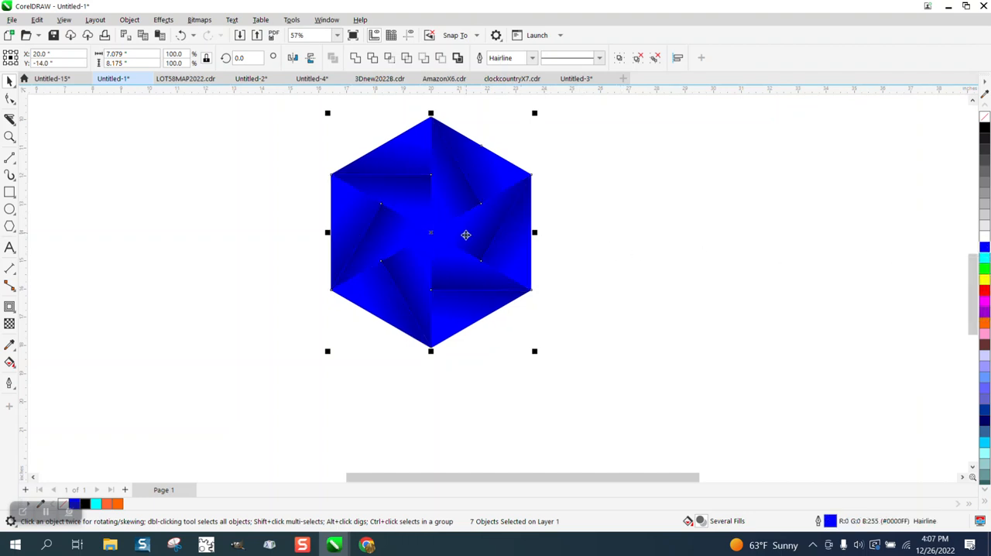
{"action": "left_click", "coordinate": [261, 274]}
- Draw a rectangle about 9.8 by 9.5 inches around the hexagon tile, leaving a margin on all sides
{"action": "scroll", "coordinate": [268, 272], "scroll_direction": "down", "scroll_amount": 1}
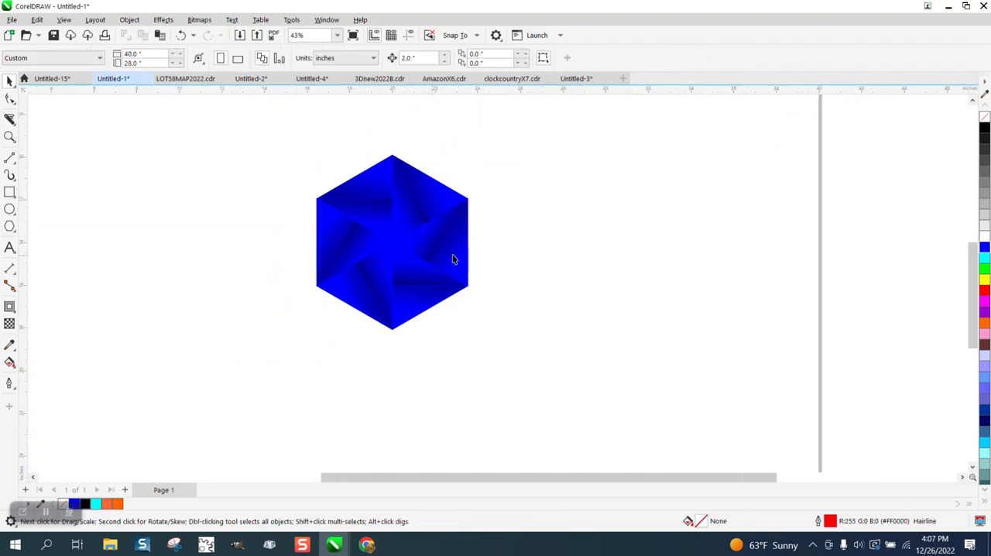
{"action": "scroll", "coordinate": [454, 258], "scroll_direction": "down", "scroll_amount": 1}
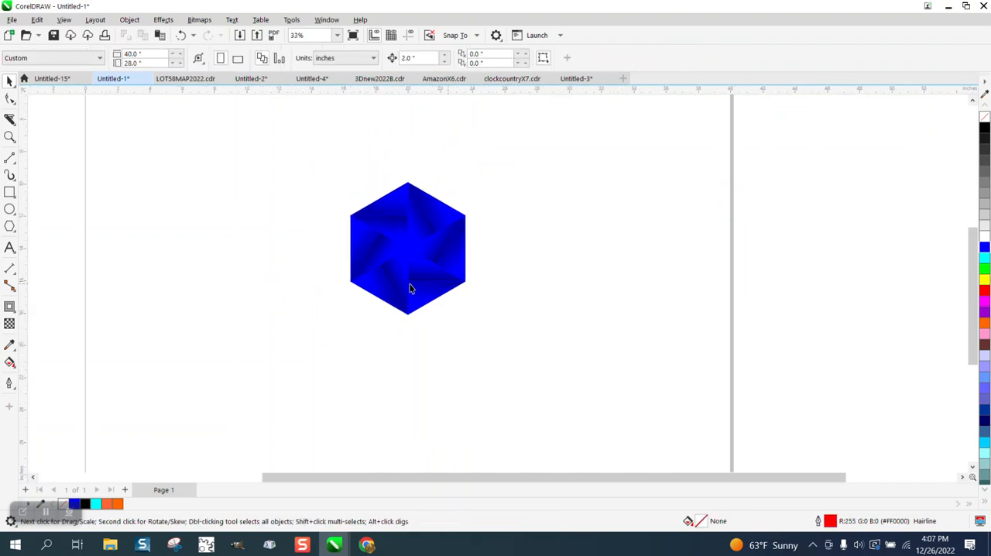
{"action": "left_click", "coordinate": [10, 192]}
{"action": "left_click_drag", "start_coordinate": [333, 167], "coordinate": [490, 319]}
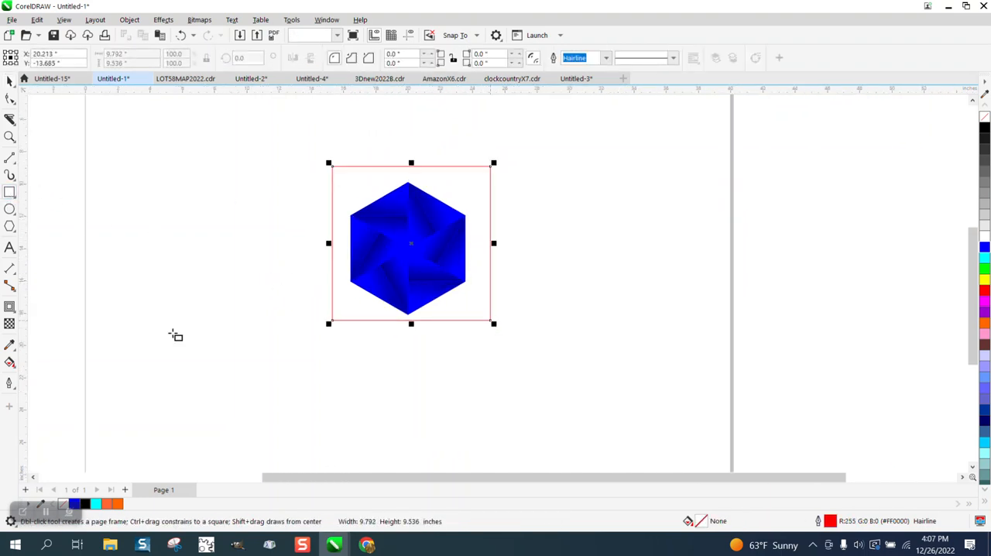
- Smart Fill the area between the rectangle and the hexagon, and move the resulting shape left until it is clear of the tile
{"action": "left_click", "coordinate": [10, 362]}
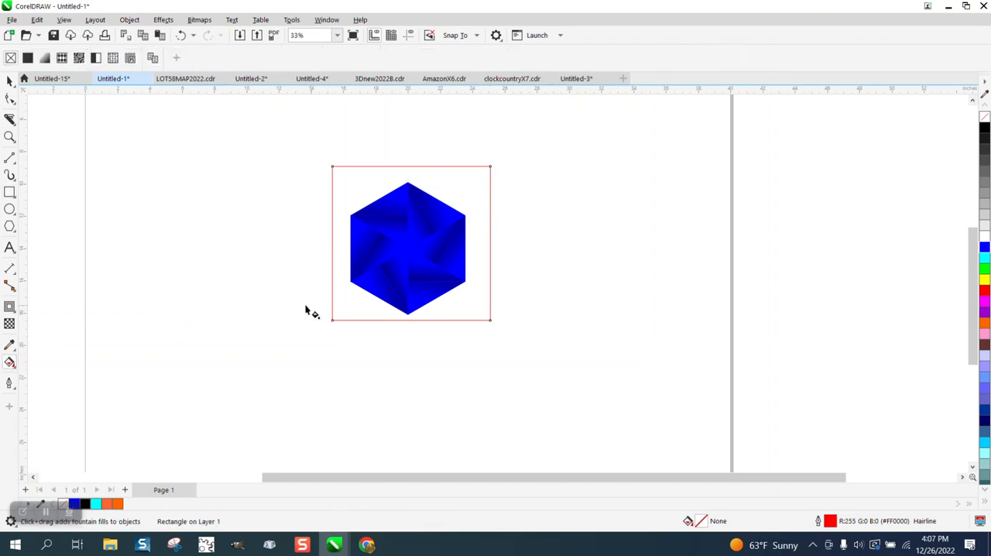
{"action": "left_click", "coordinate": [13, 365]}
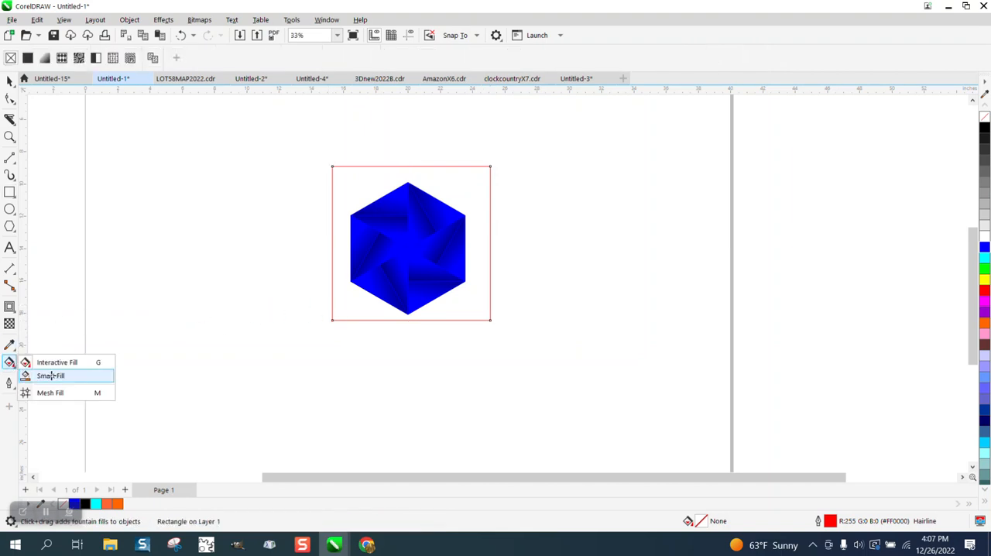
{"action": "left_click", "coordinate": [50, 375]}
{"action": "left_click", "coordinate": [366, 312]}
{"action": "key", "text": "Left"}
{"action": "key", "text": "Left"}
{"action": "key", "text": "Left"}
{"action": "key", "text": "Left"}
{"action": "key", "text": "Left"}
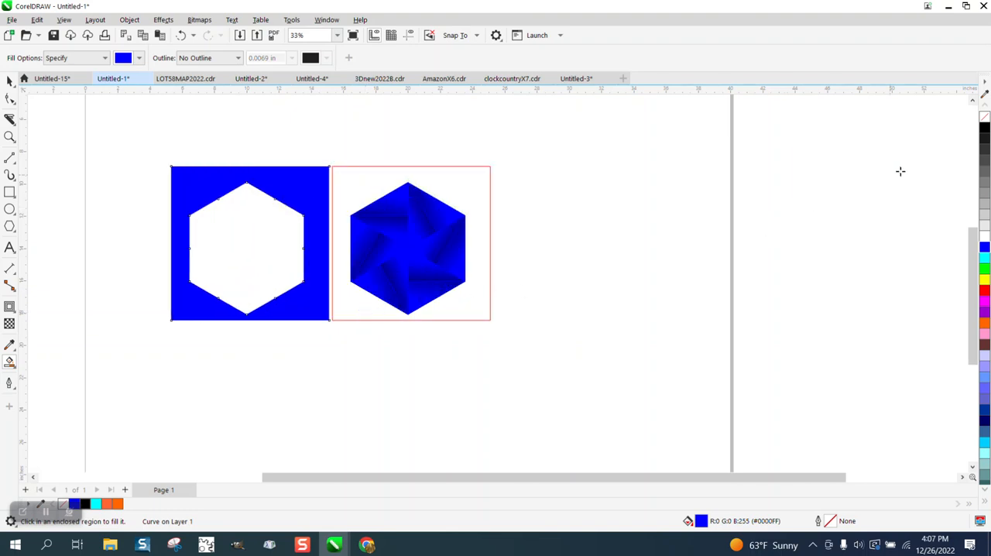
- Remove the fill of the shape beside the tile, give it a black outline and break its curve apart
{"action": "left_click", "coordinate": [985, 117]}
{"action": "right_click", "coordinate": [984, 128]}
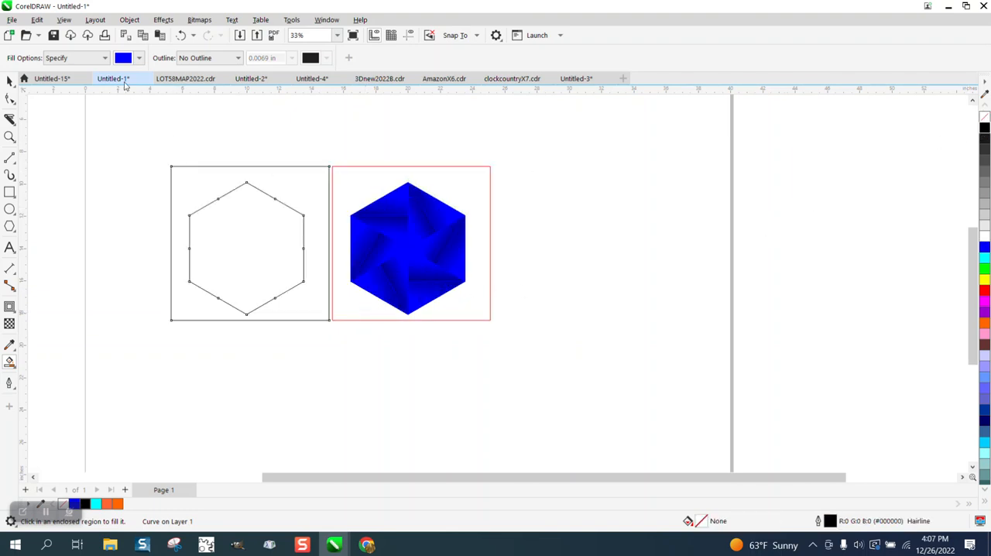
{"action": "left_click", "coordinate": [129, 19]}
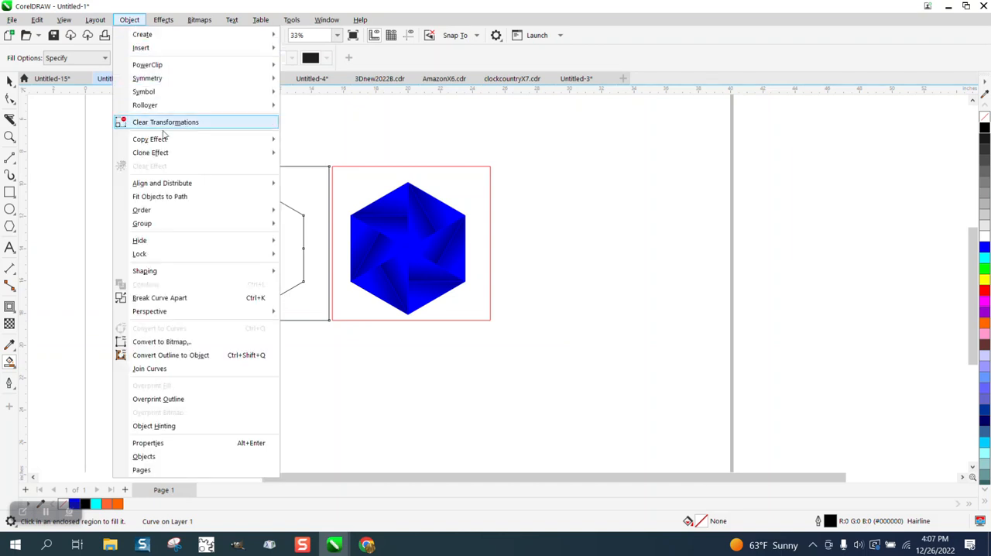
{"action": "left_click", "coordinate": [171, 297]}
- Delete the outer black rectangle, keeping only the empty hexagon outline beside the tile
{"action": "key", "text": "space"}
{"action": "left_click", "coordinate": [122, 163]}
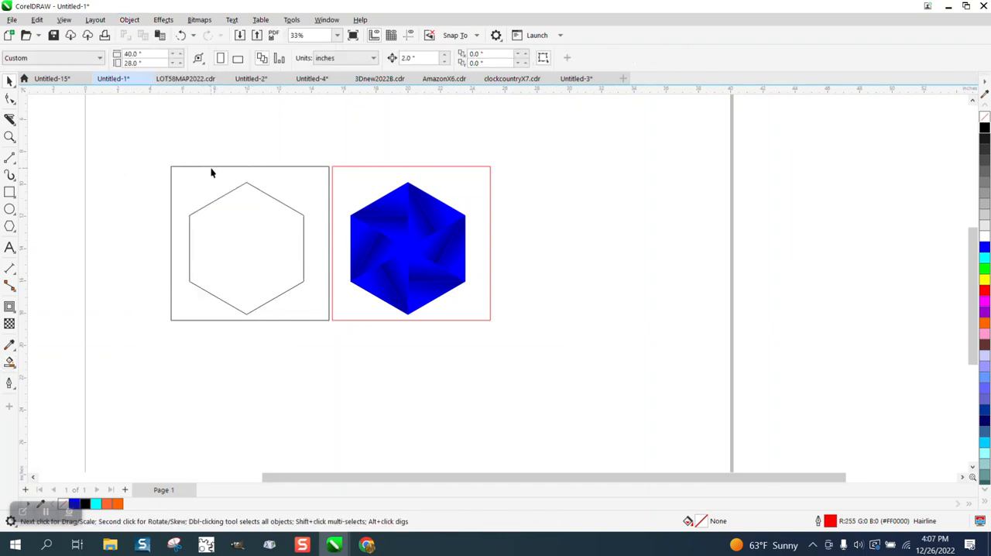
{"action": "left_click", "coordinate": [212, 171]}
{"action": "key", "text": "Delete"}
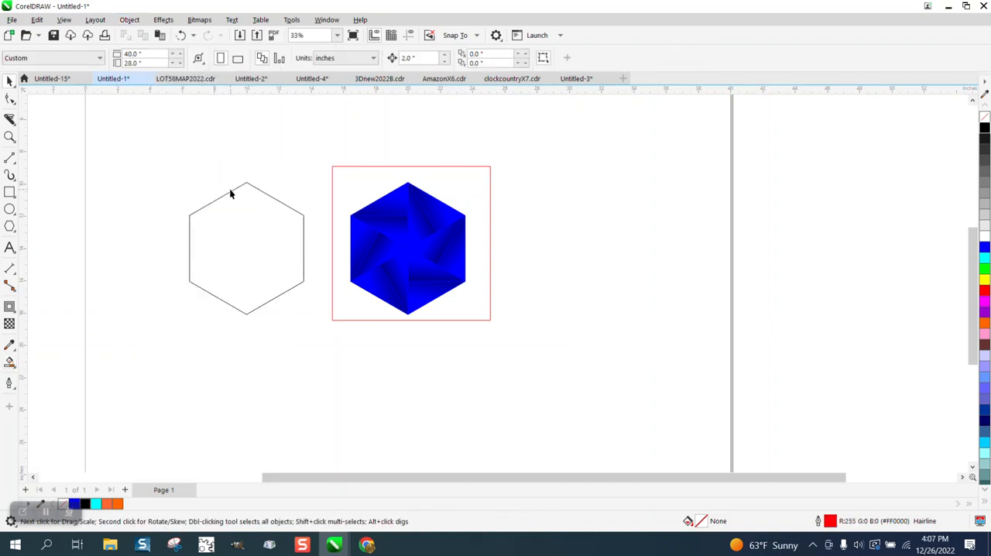
- Set the empty hexagon's outline width to 0.5 pt and move it right onto the blue tile, centred at X 20 inches
{"action": "left_click", "coordinate": [232, 191]}
{"action": "left_click", "coordinate": [384, 58]}
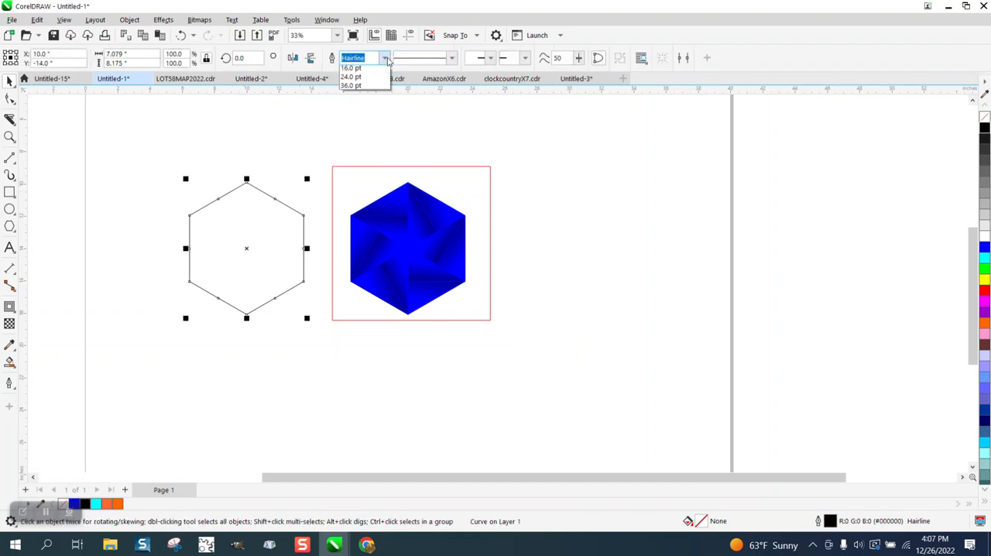
{"action": "left_click", "coordinate": [350, 88]}
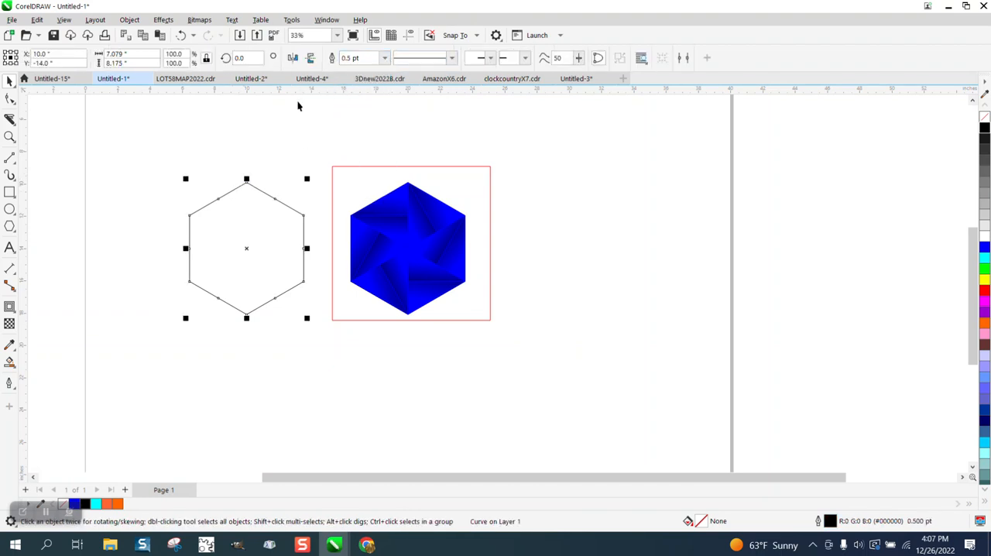
{"action": "left_click", "coordinate": [9, 81]}
{"action": "key", "text": "Right"}
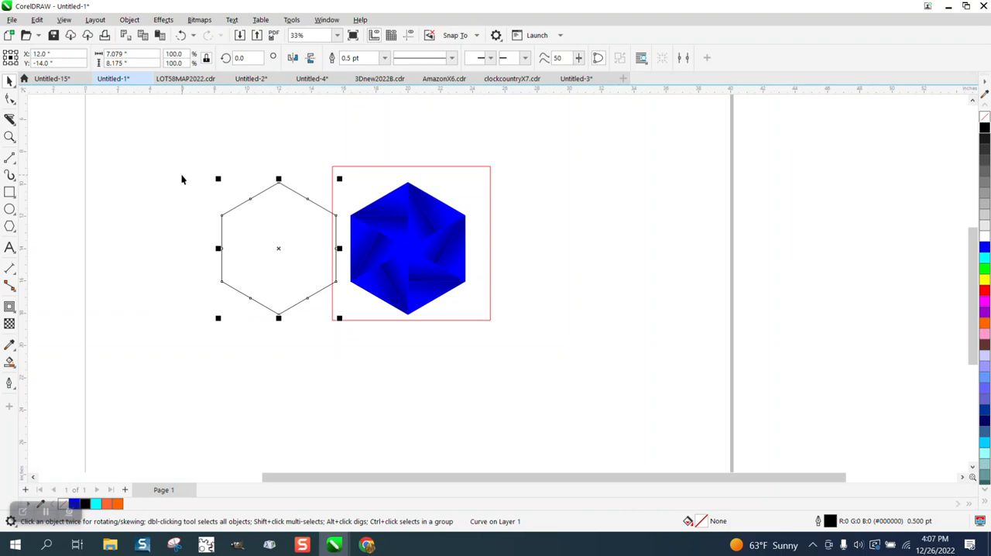
{"action": "key", "text": "Right"}
{"action": "key", "text": "Right"}
{"action": "key", "text": "Right"}
{"action": "key", "text": "Right"}
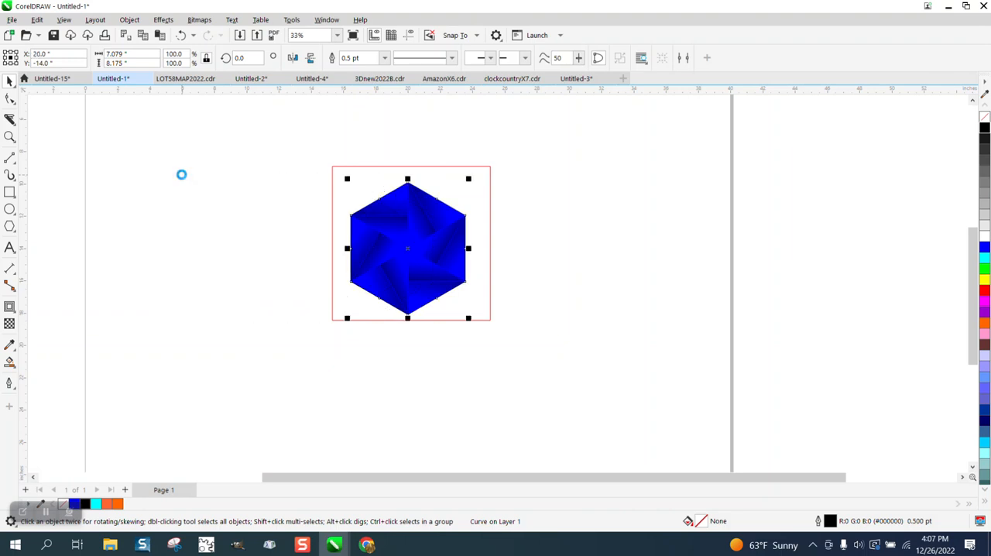
- Try a 4 pt outline on the black hexagon and settle on a width of 2 pt
{"action": "left_click", "coordinate": [9, 137]}
{"action": "left_click_drag", "start_coordinate": [376, 181], "coordinate": [517, 248]}
{"action": "left_click", "coordinate": [9, 82]}
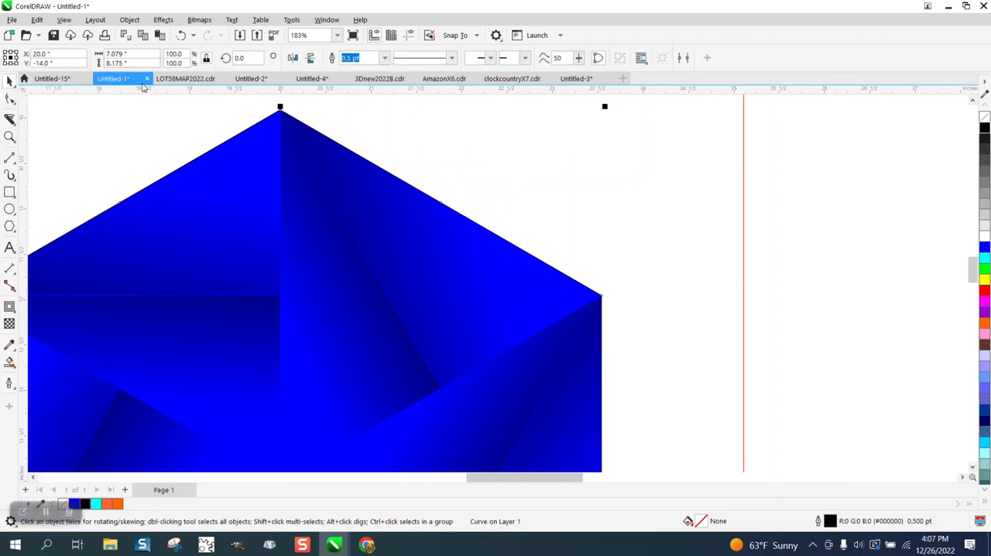
{"action": "left_click", "coordinate": [352, 58]}
{"action": "left_click", "coordinate": [384, 60]}
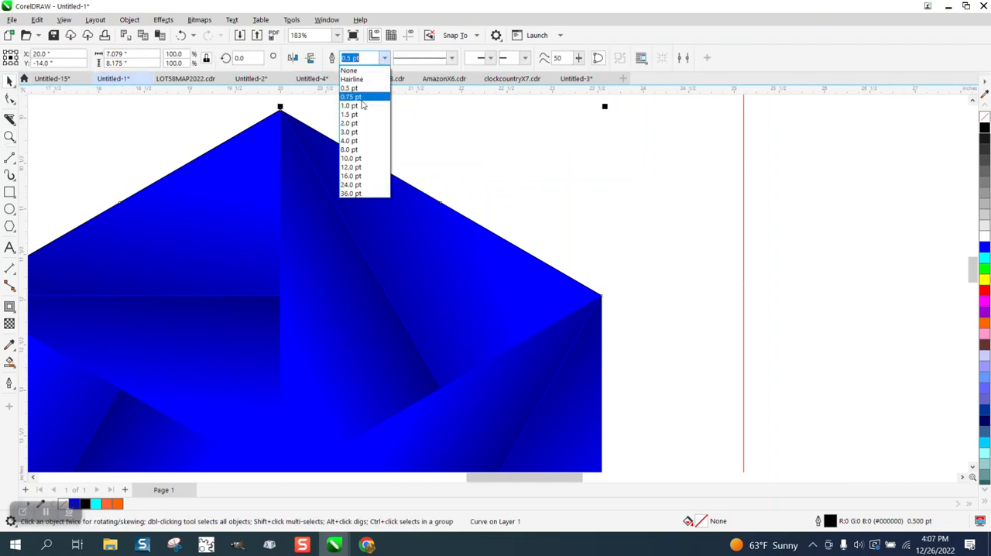
{"action": "left_click", "coordinate": [350, 141]}
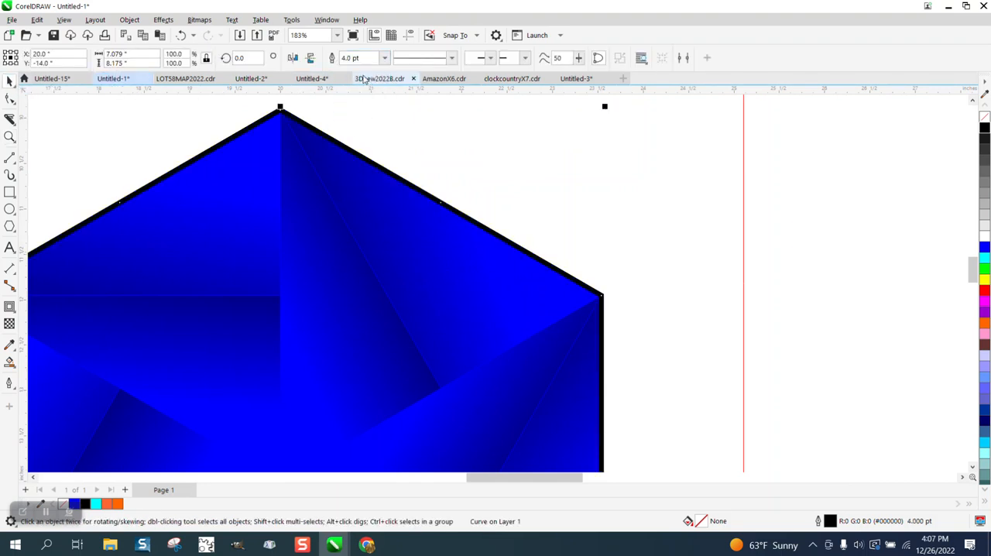
{"action": "left_click", "coordinate": [385, 60]}
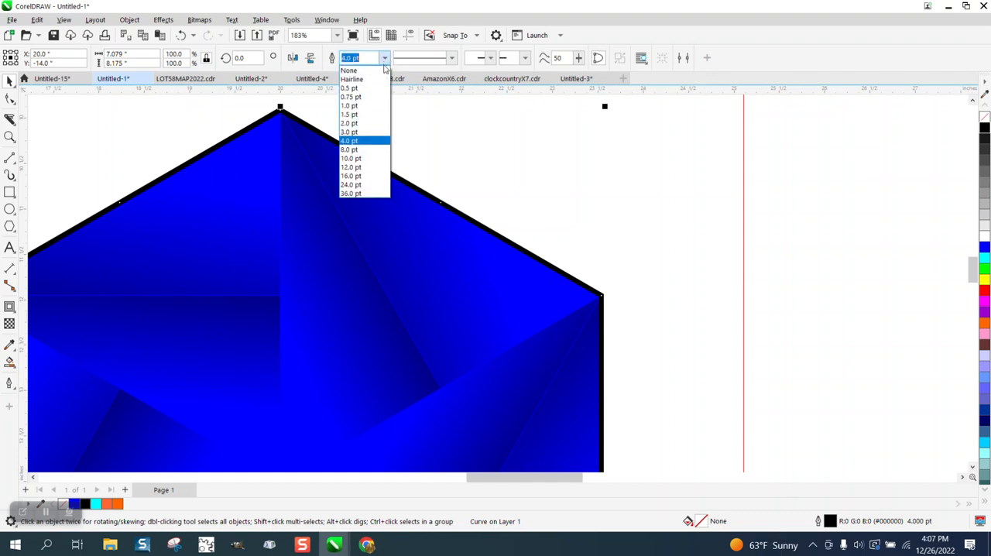
{"action": "left_click", "coordinate": [356, 125]}
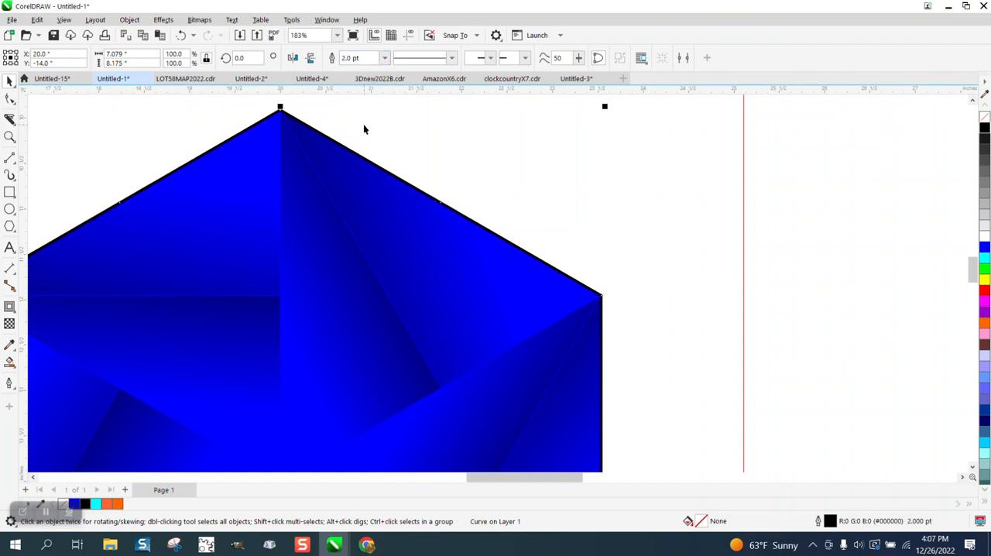
- Apply a Gaussian Blur with a 1.4 pixel radius to the black hexagon outline
{"action": "left_click", "coordinate": [162, 23]}
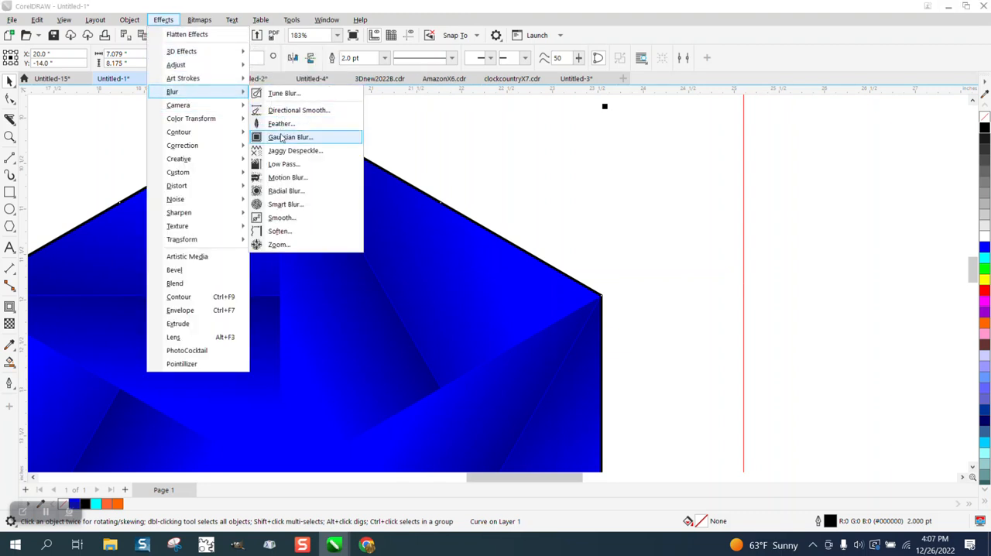
{"action": "left_click", "coordinate": [281, 141]}
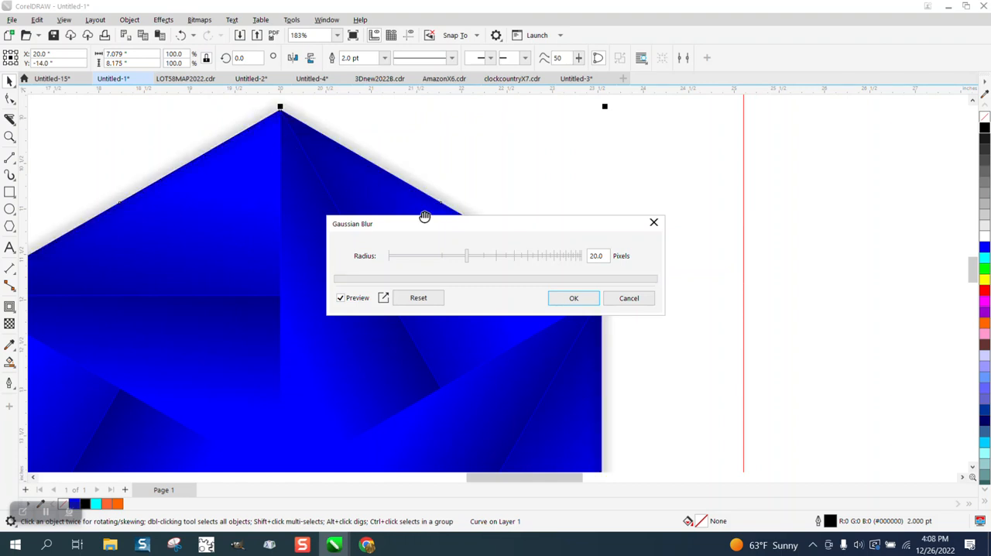
{"action": "left_click_drag", "start_coordinate": [467, 266], "coordinate": [400, 264]}
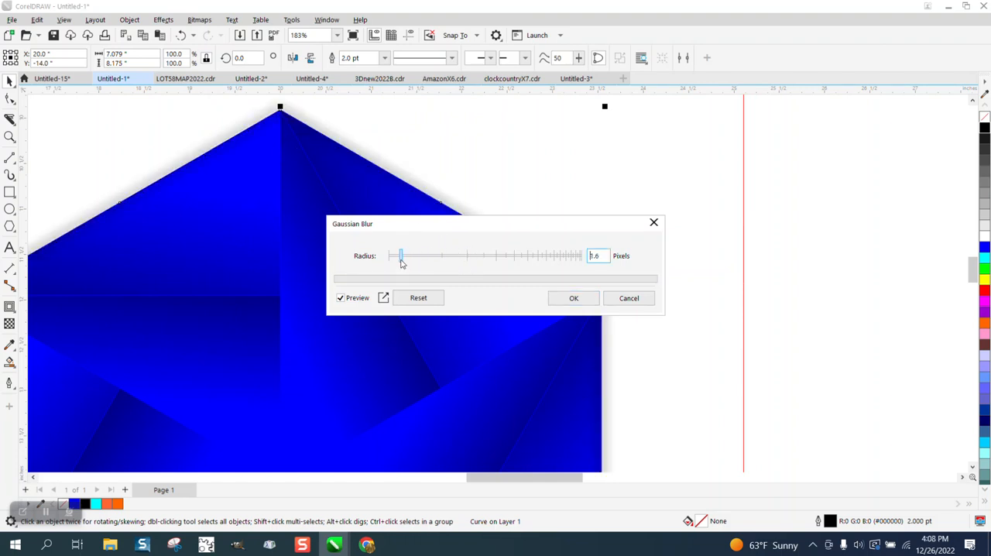
{"action": "left_click", "coordinate": [577, 299]}
- Delete the red rectangle around the tile and group the wedges and hexagon outlines into one object
{"action": "scroll", "coordinate": [464, 216], "scroll_direction": "down", "scroll_amount": 3}
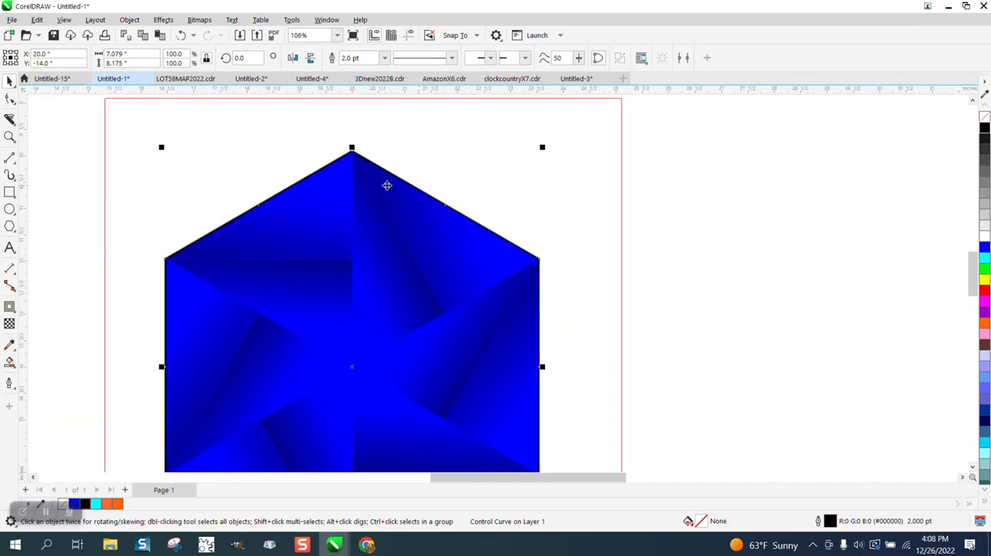
{"action": "left_click", "coordinate": [114, 112]}
{"action": "key", "text": "Delete"}
{"action": "scroll", "coordinate": [113, 109], "scroll_direction": "down", "scroll_amount": 2}
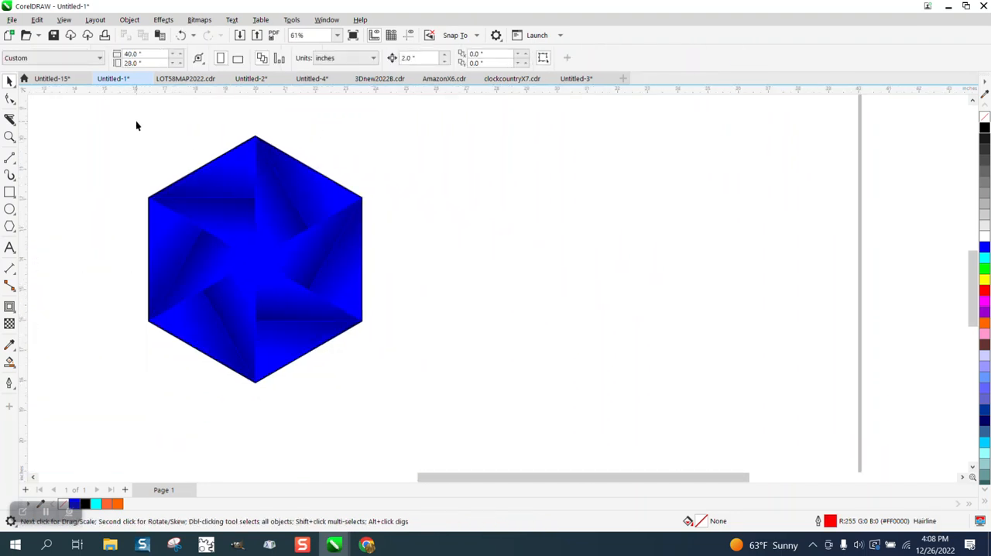
{"action": "left_click_drag", "start_coordinate": [446, 389], "coordinate": [446, 389]}
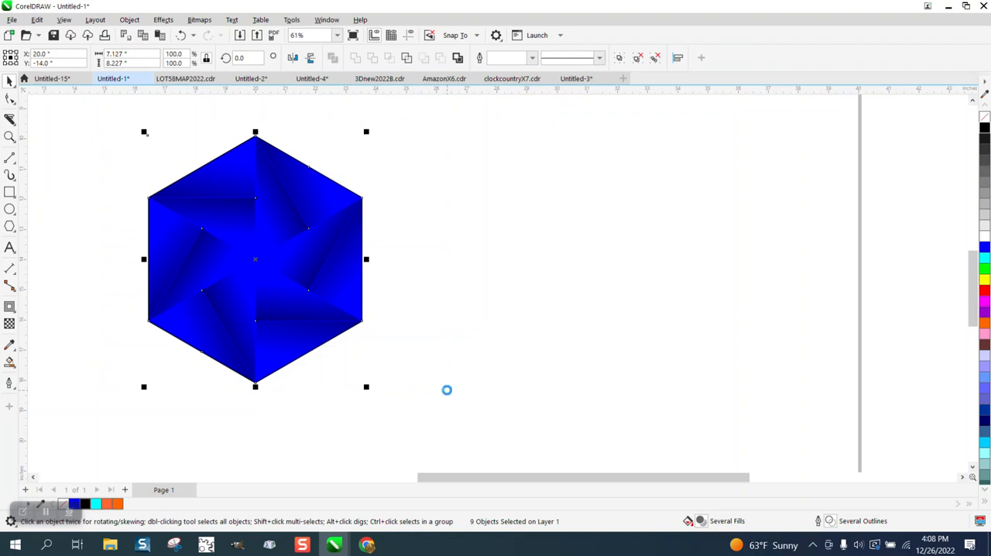
- Try scaling the grouped tile to 2 inches wide and to 2 inches high, and undo both resizes
{"action": "left_click", "coordinate": [135, 57]}
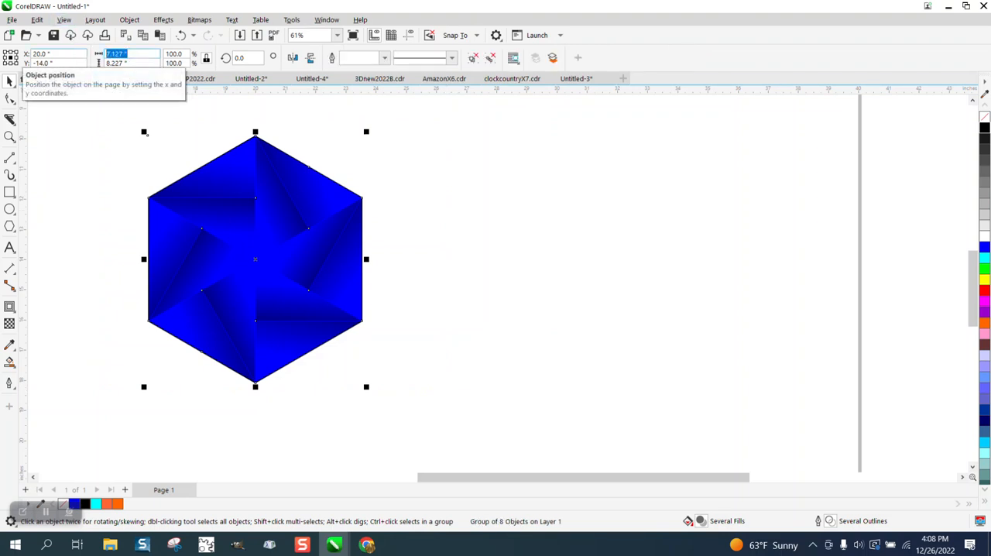
{"action": "type", "text": "2"}
{"action": "key", "text": "Return"}
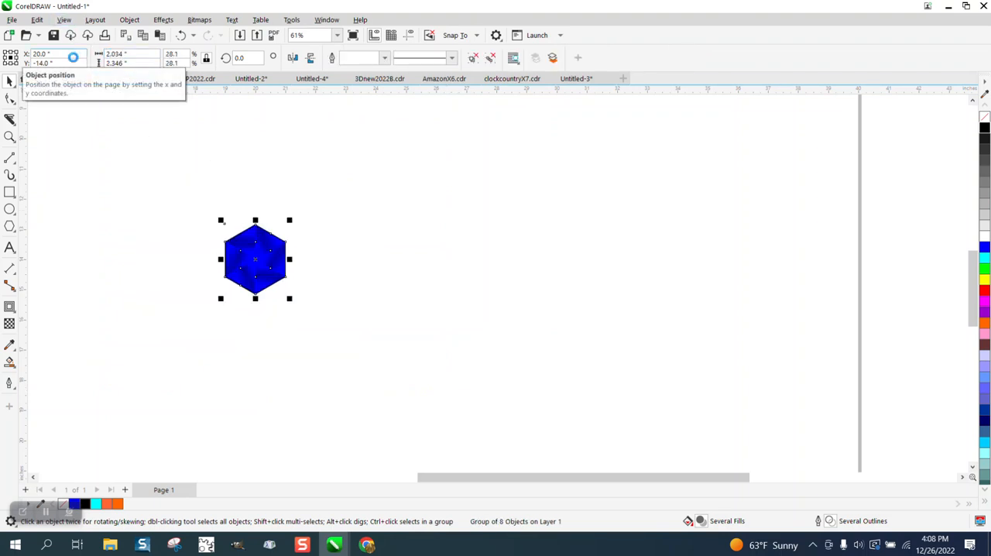
{"action": "left_click", "coordinate": [10, 137]}
{"action": "left_click_drag", "start_coordinate": [381, 338], "coordinate": [382, 338]}
{"action": "left_click", "coordinate": [9, 81]}
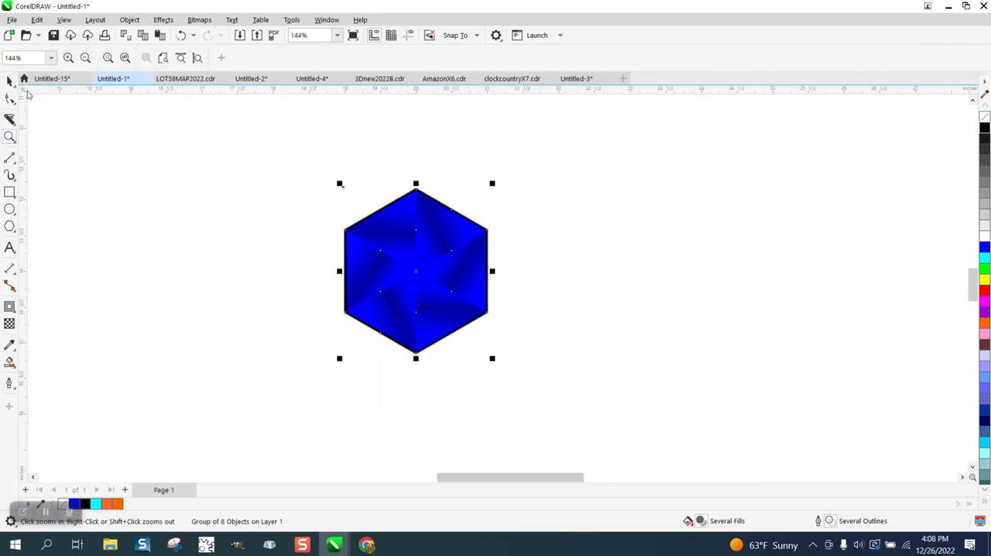
{"action": "double_click", "coordinate": [116, 63]}
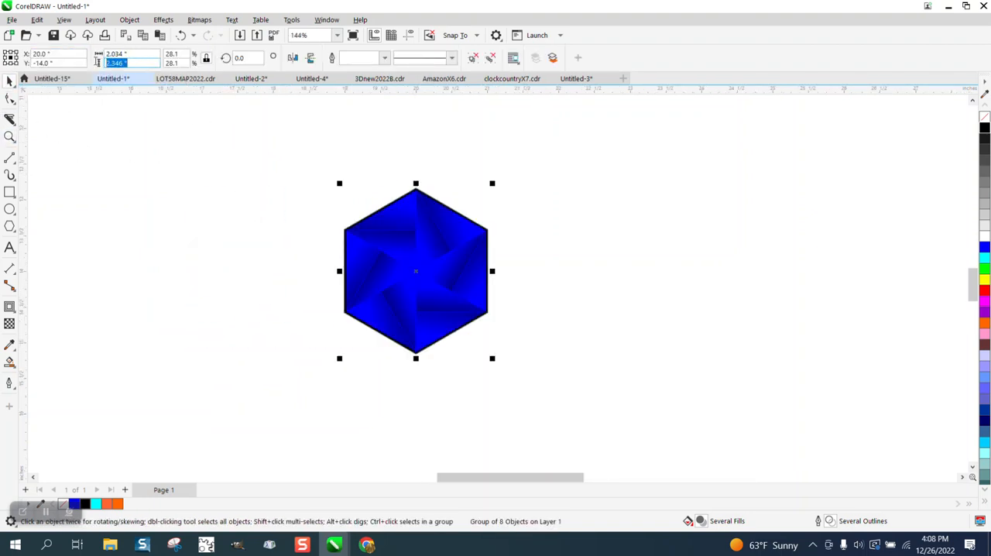
{"action": "type", "text": "2"}
{"action": "key", "text": "Return"}
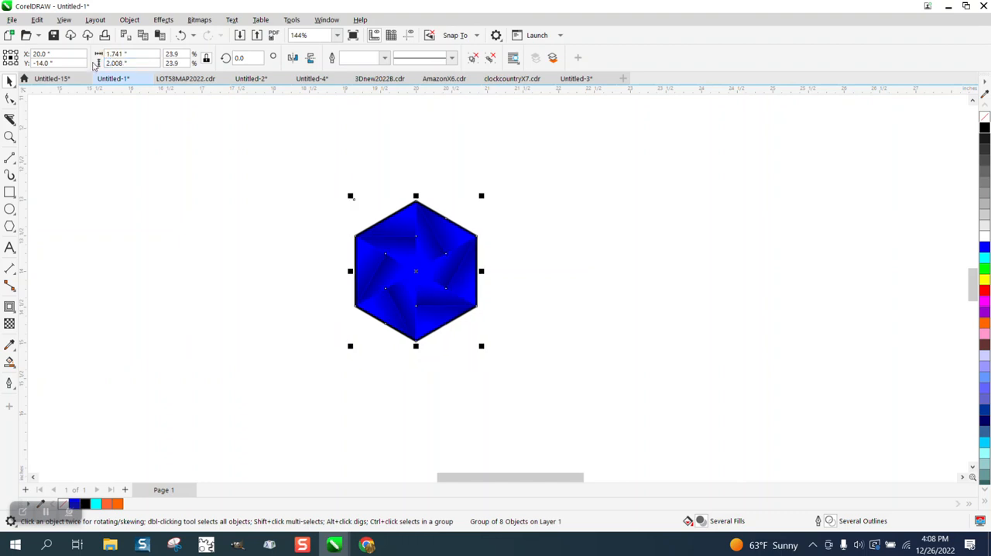
{"action": "left_click", "coordinate": [181, 36]}
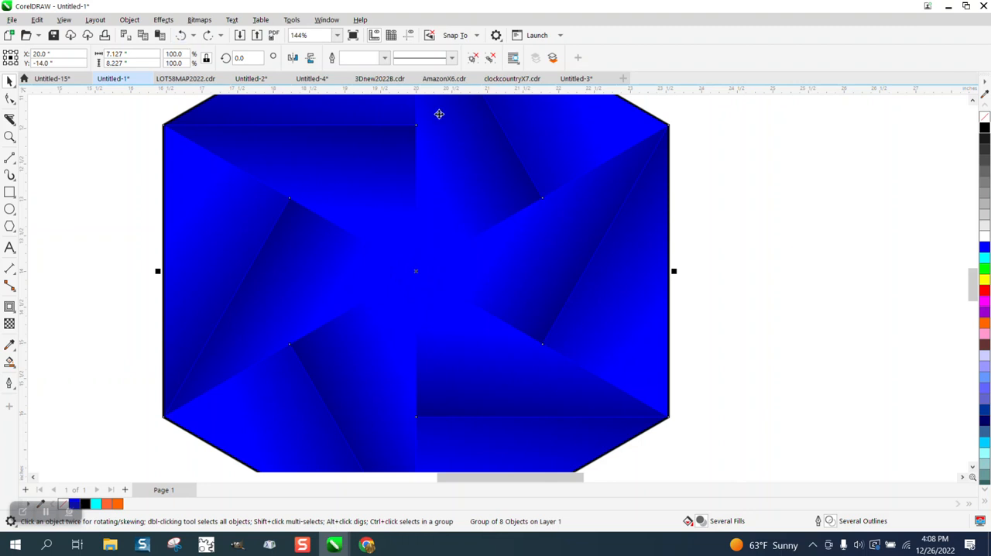
- Make the grouped tile's outlines scale with the object
{"action": "left_click", "coordinate": [761, 325]}
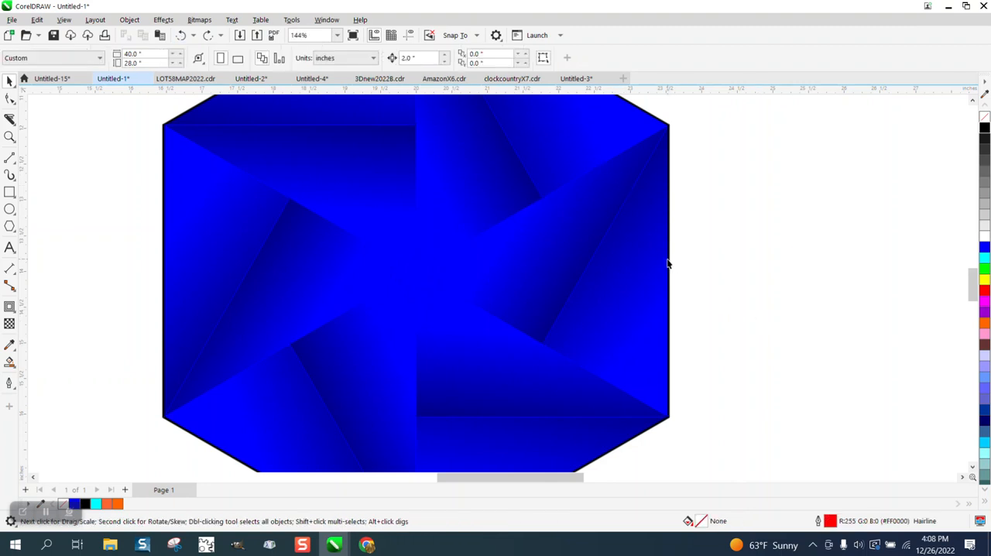
{"action": "left_click", "coordinate": [671, 262]}
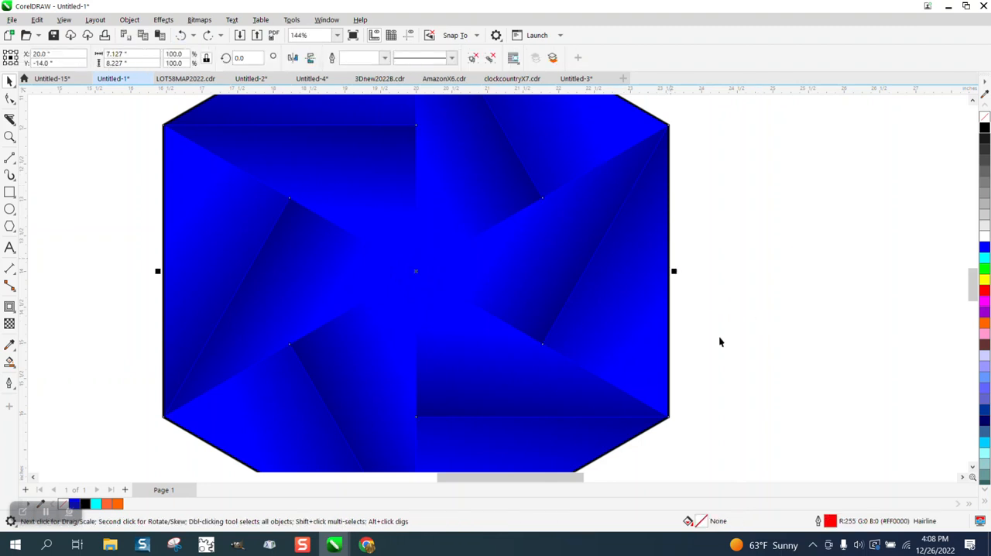
{"action": "double_click", "coordinate": [830, 522]}
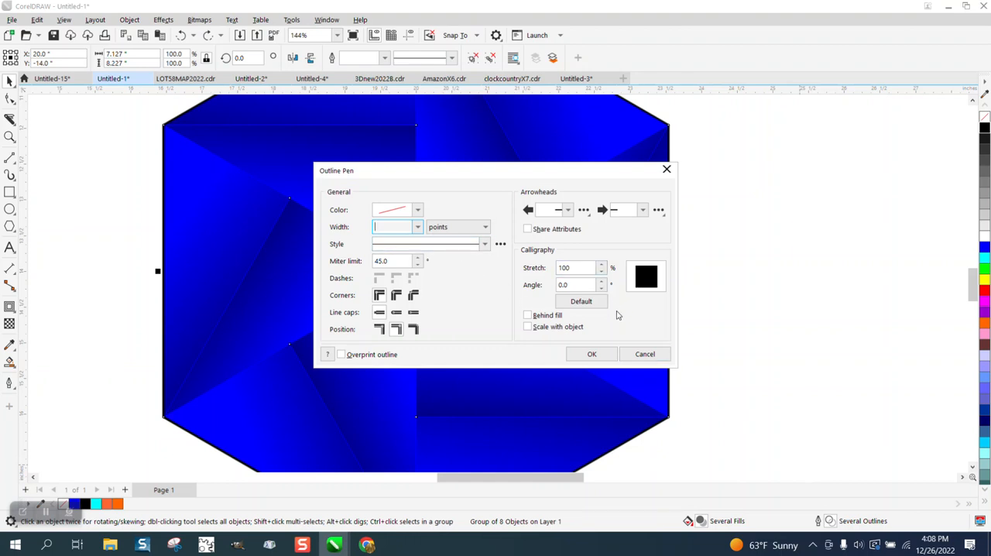
{"action": "left_click", "coordinate": [529, 327]}
{"action": "left_click", "coordinate": [591, 354]}
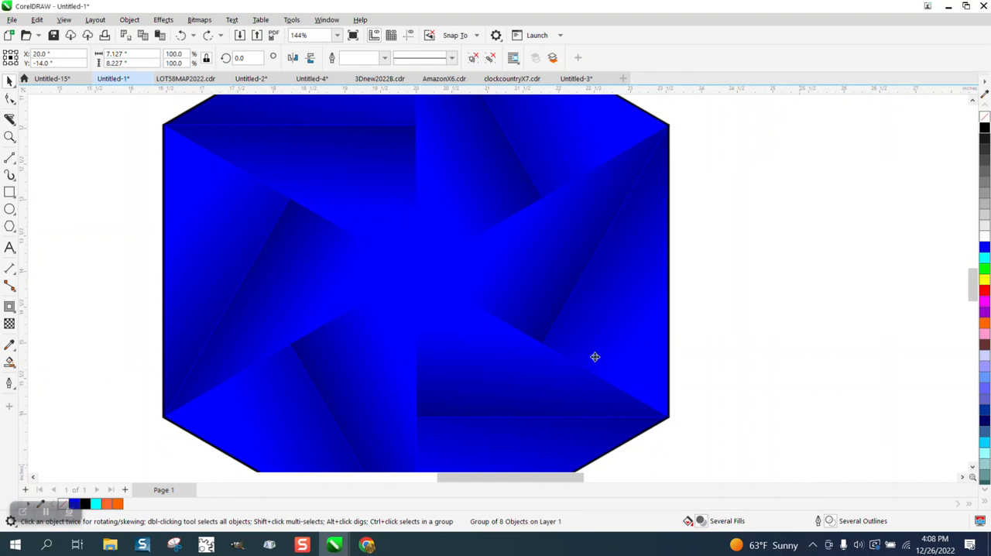
- Scale the grouped hexagon tile proportionally to 2 inches wide
{"action": "scroll", "coordinate": [544, 365], "scroll_direction": "down", "scroll_amount": 2}
{"action": "scroll", "coordinate": [440, 309], "scroll_direction": "down", "scroll_amount": 1}
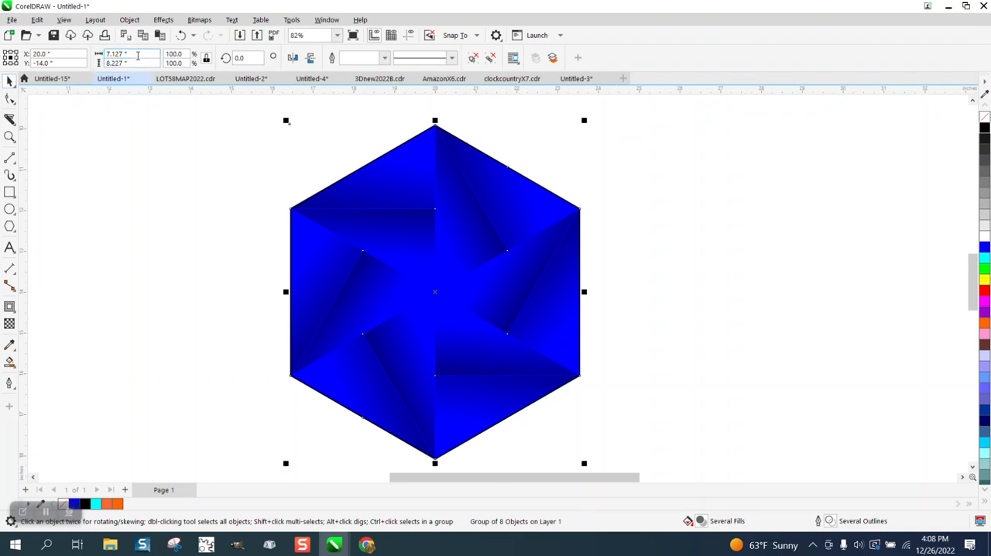
{"action": "left_click_drag", "start_coordinate": [138, 56], "coordinate": [74, 54]}
{"action": "type", "text": "2"}
{"action": "key", "text": "Return"}
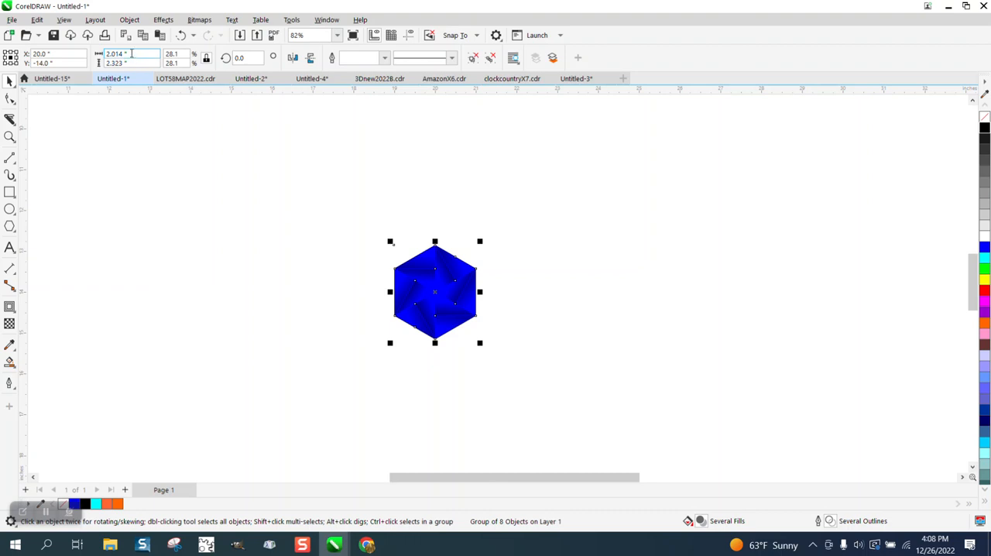
{"action": "left_click_drag", "start_coordinate": [130, 53], "coordinate": [84, 59]}
{"action": "type", "text": "2"}
{"action": "key", "text": "Return"}
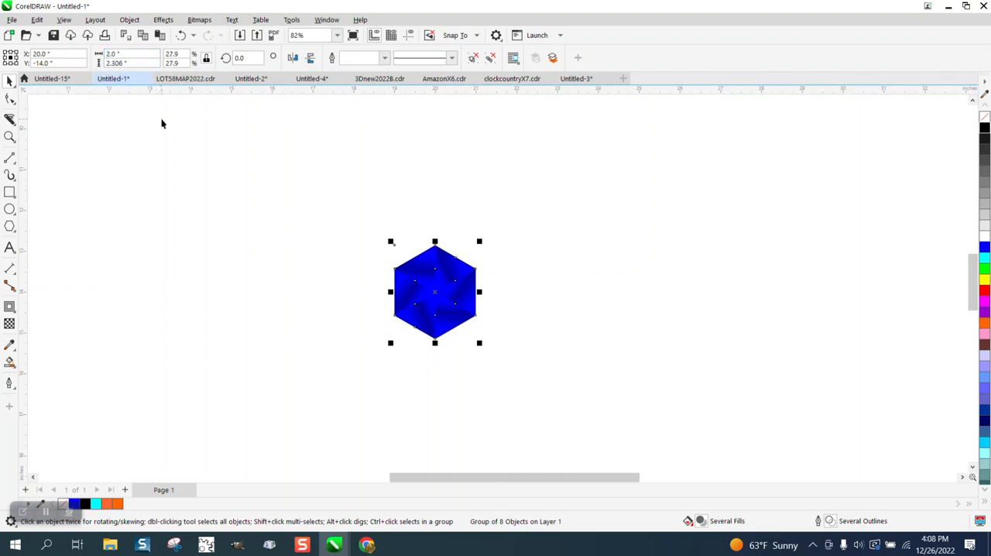
- Duplicate the tile into a horizontal row at 2-inch spacing and inspect the seams between the tiles
{"action": "left_click", "coordinate": [373, 231]}
{"action": "key", "text": "ctrl+d"}
{"action": "key", "text": "ctrl+d"}
{"action": "key", "text": "ctrl+d"}
{"action": "key", "text": "ctrl+d"}
{"action": "key", "text": "ctrl+d"}
{"action": "key", "text": "ctrl+d"}
{"action": "key", "text": "ctrl+d"}
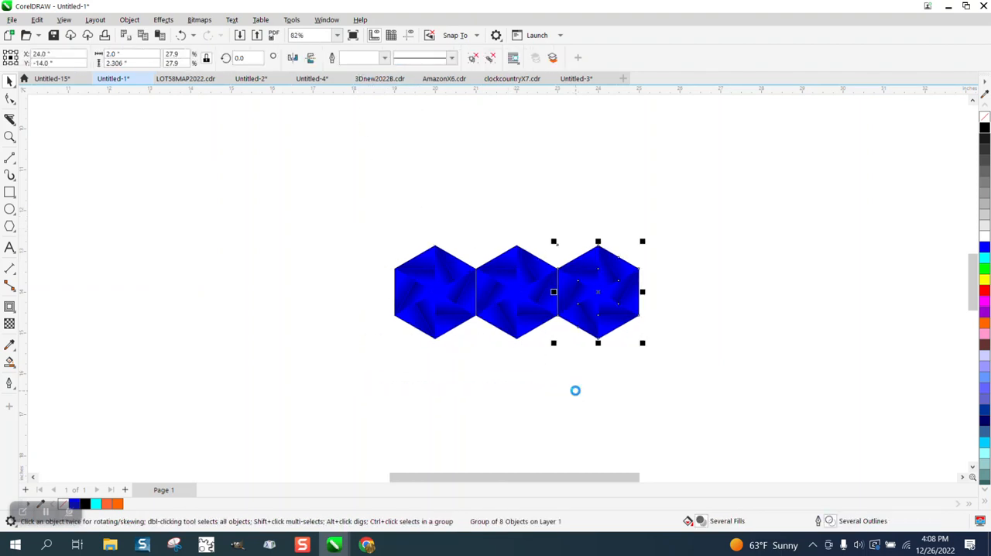
{"action": "scroll", "coordinate": [465, 209], "scroll_direction": "down", "scroll_amount": 1}
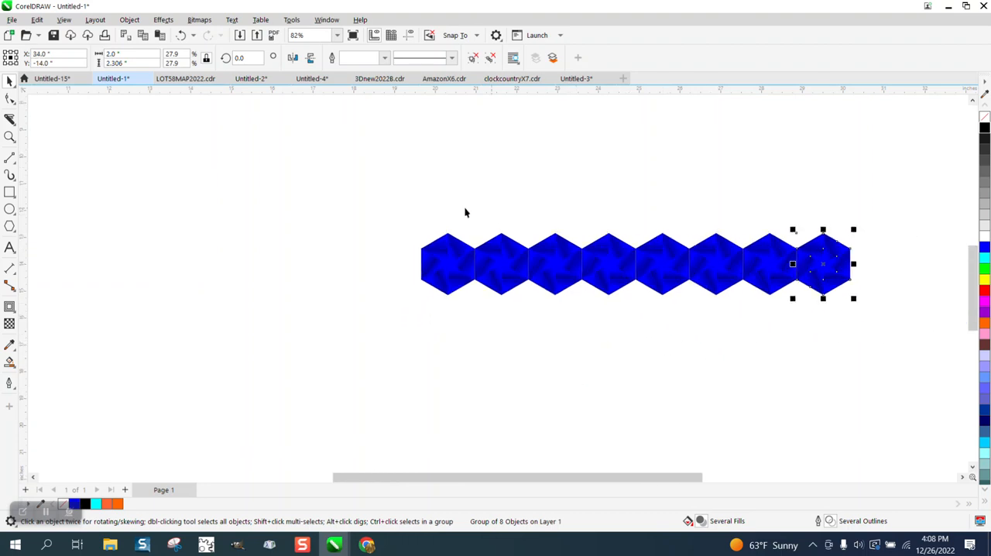
{"action": "left_click", "coordinate": [9, 137]}
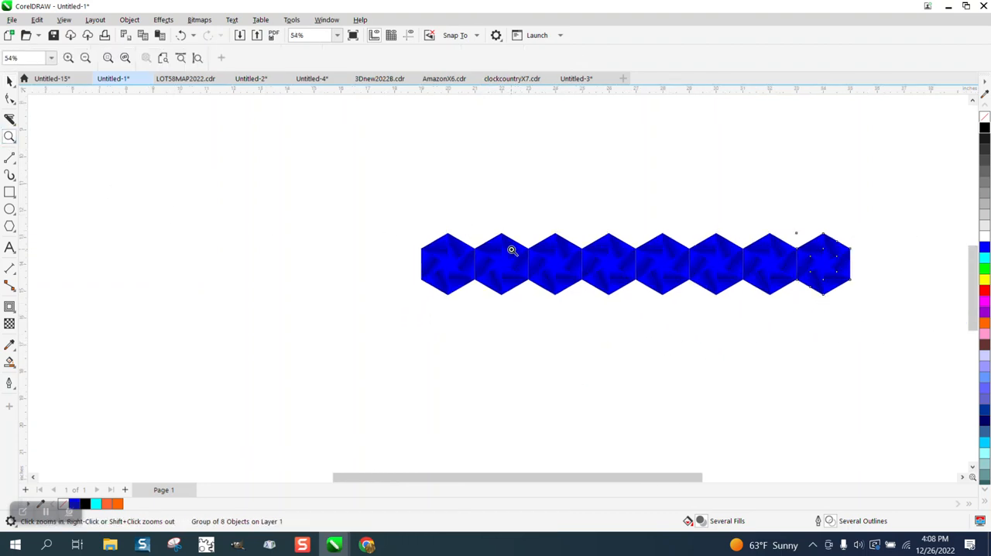
{"action": "left_click_drag", "start_coordinate": [511, 248], "coordinate": [572, 300]}
{"action": "scroll", "coordinate": [571, 301], "scroll_direction": "down", "scroll_amount": 3}
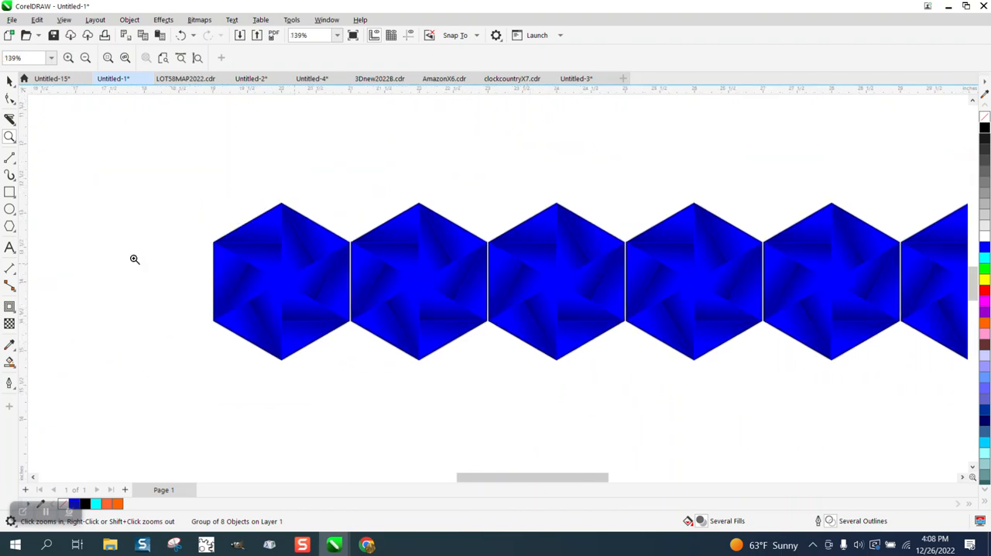
- Delete all the duplicated tiles and move the original tile about 2.9 inches right and 0.4 inch up
{"action": "left_click", "coordinate": [9, 80]}
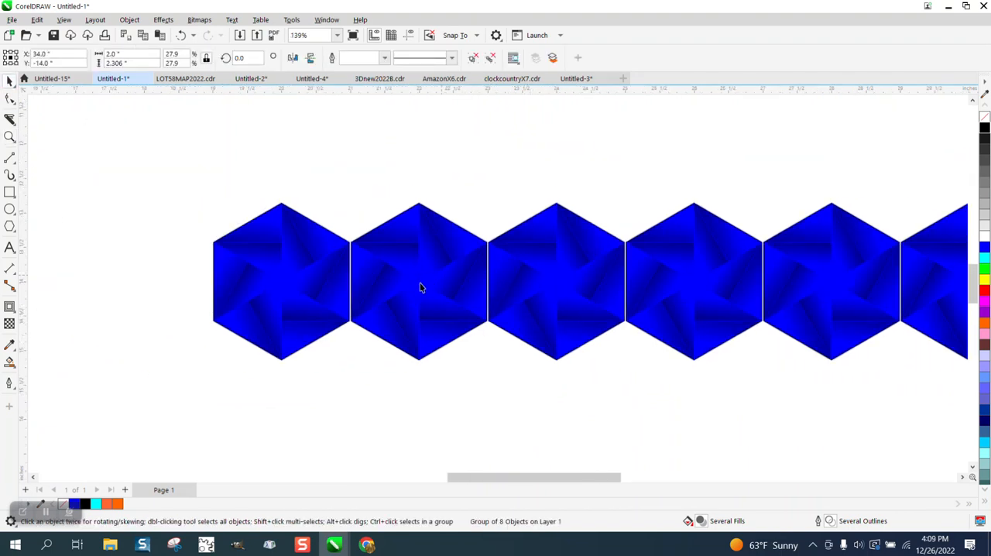
{"action": "scroll", "coordinate": [418, 282], "scroll_direction": "down", "scroll_amount": 1}
{"action": "left_click_drag", "start_coordinate": [368, 200], "coordinate": [948, 393]}
{"action": "key", "text": "Delete"}
{"action": "left_click", "coordinate": [224, 289]}
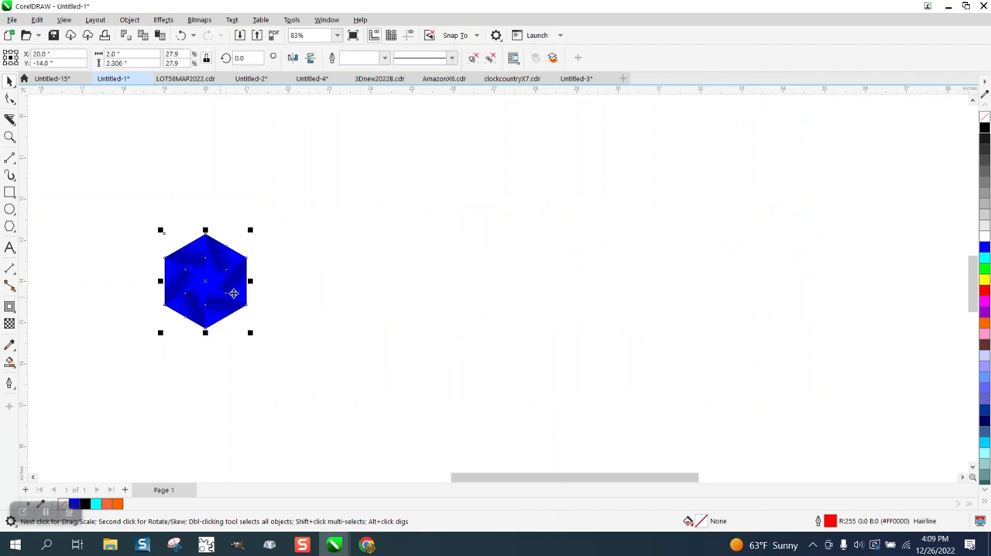
{"action": "left_click_drag", "start_coordinate": [215, 274], "coordinate": [320, 261]}
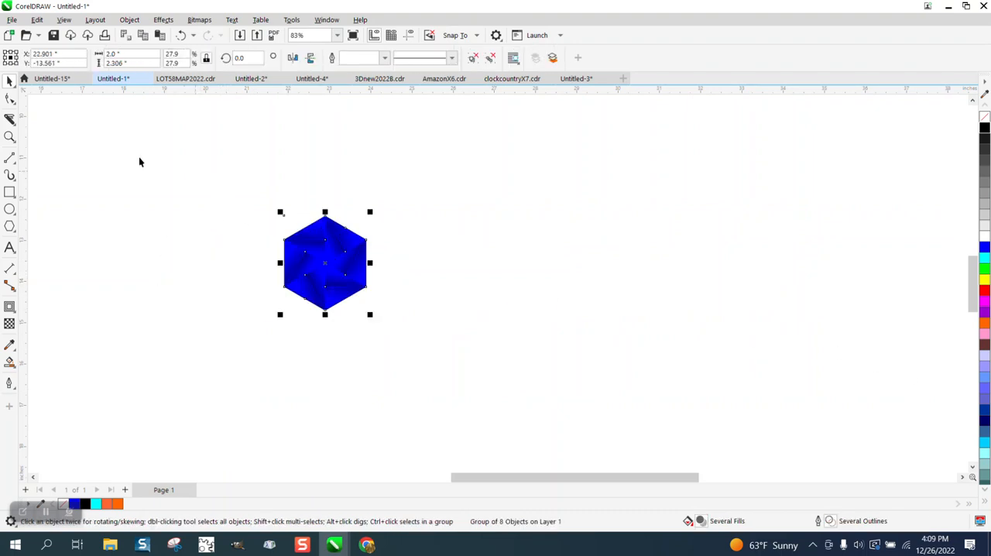
- Inspect the tile's blurred edge up close and ungroup the tile into its separate objects
{"action": "left_click", "coordinate": [303, 210]}
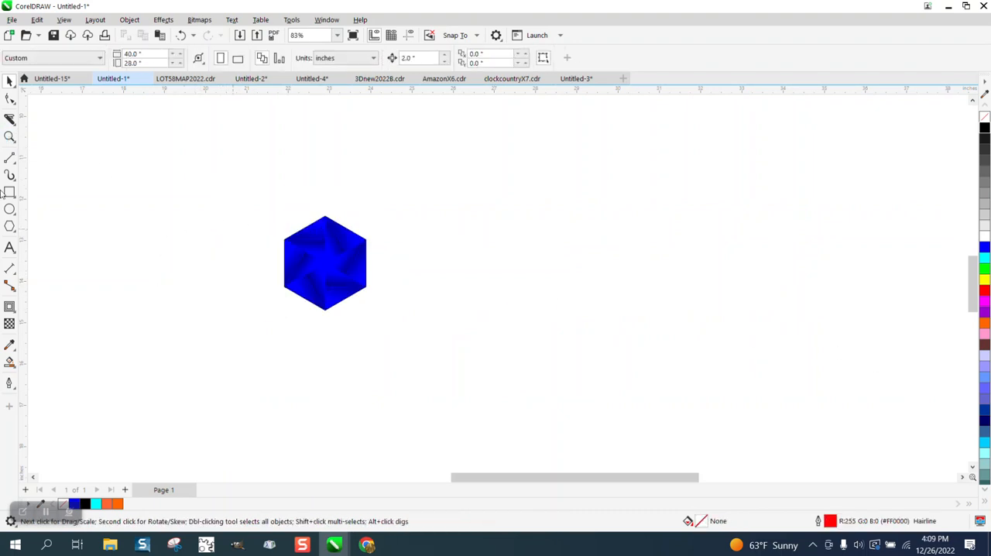
{"action": "left_click", "coordinate": [9, 136]}
{"action": "left_click_drag", "start_coordinate": [314, 197], "coordinate": [385, 252]}
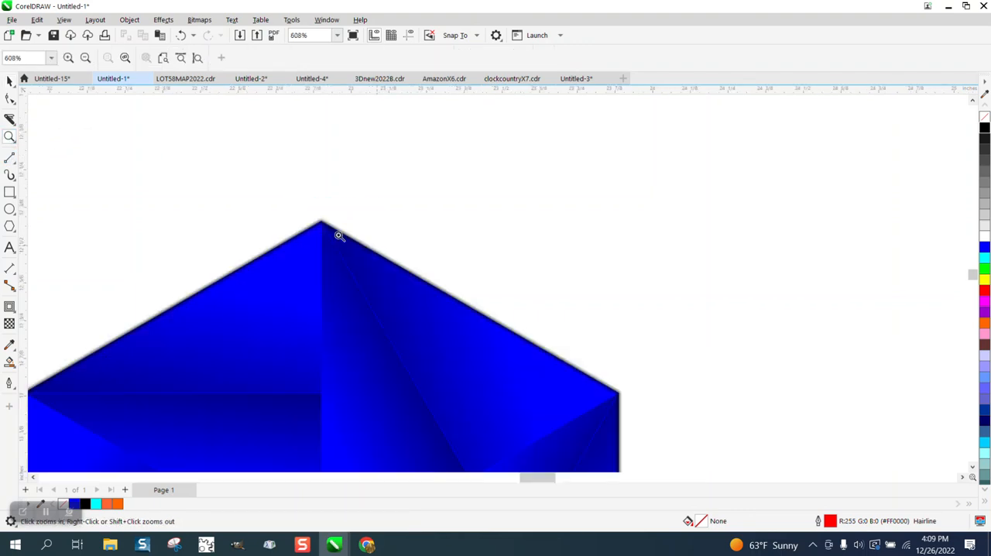
{"action": "left_click", "coordinate": [9, 80]}
{"action": "scroll", "coordinate": [403, 150], "scroll_direction": "down", "scroll_amount": 2}
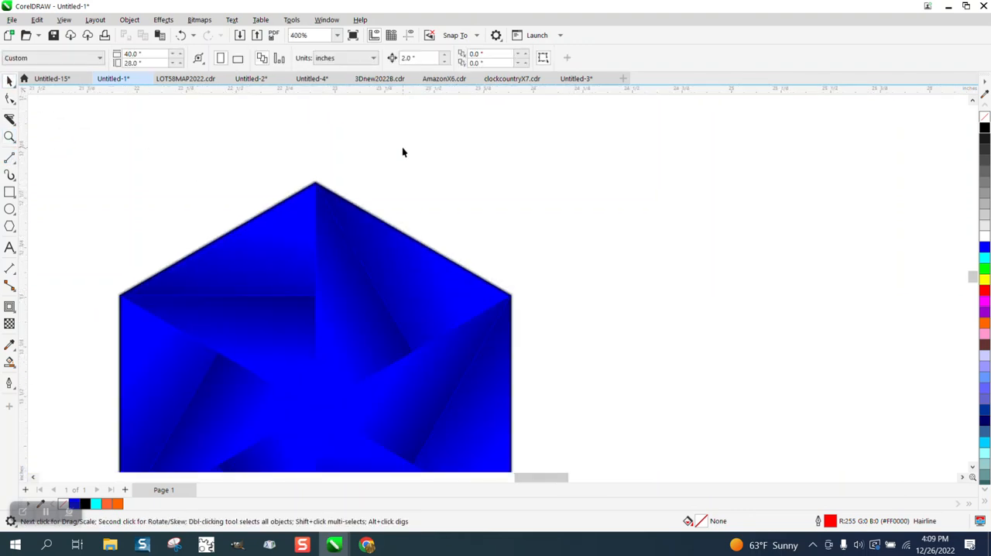
{"action": "left_click", "coordinate": [380, 192]}
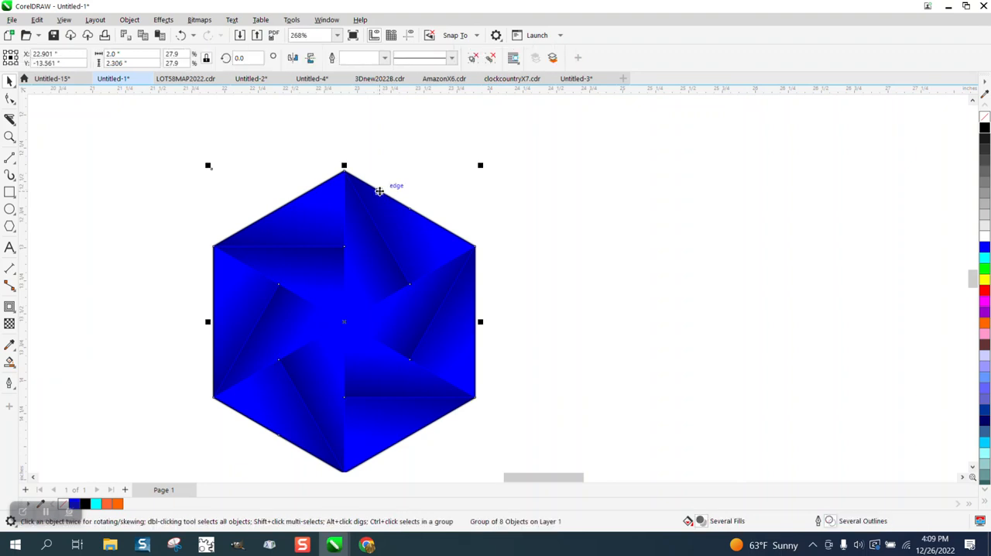
{"action": "left_click", "coordinate": [129, 20]}
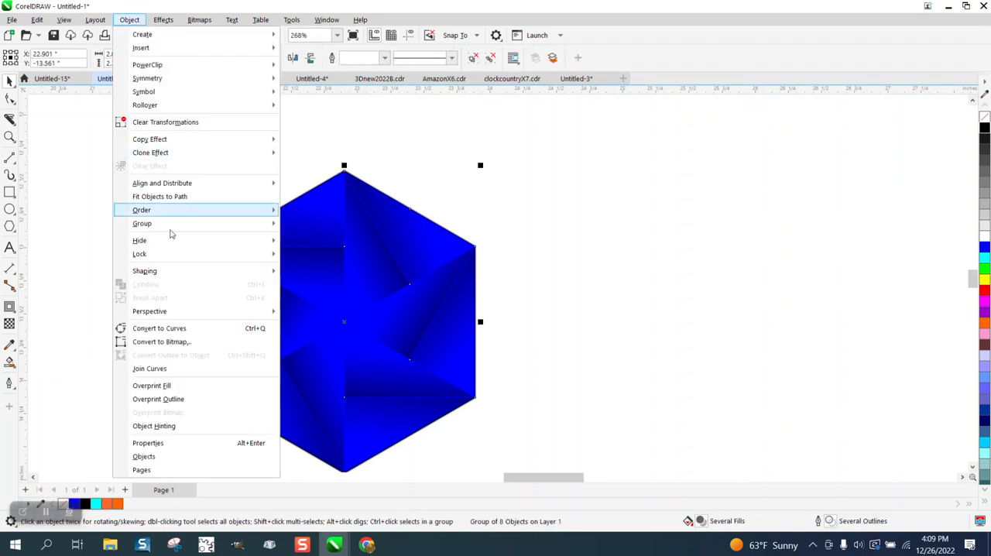
{"action": "mouse_move", "coordinate": [166, 224]}
{"action": "left_click", "coordinate": [312, 239]}
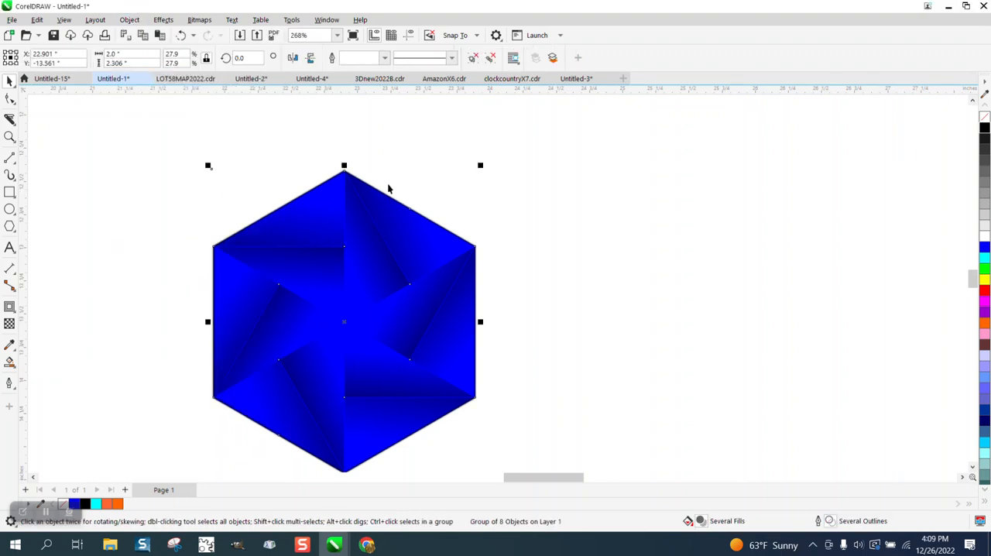
- Undo a freehand move of the blurred hexagon outline and shift the outline exactly 2 inches right, clear of the wedges
{"action": "left_click_drag", "start_coordinate": [405, 207], "coordinate": [521, 192]}
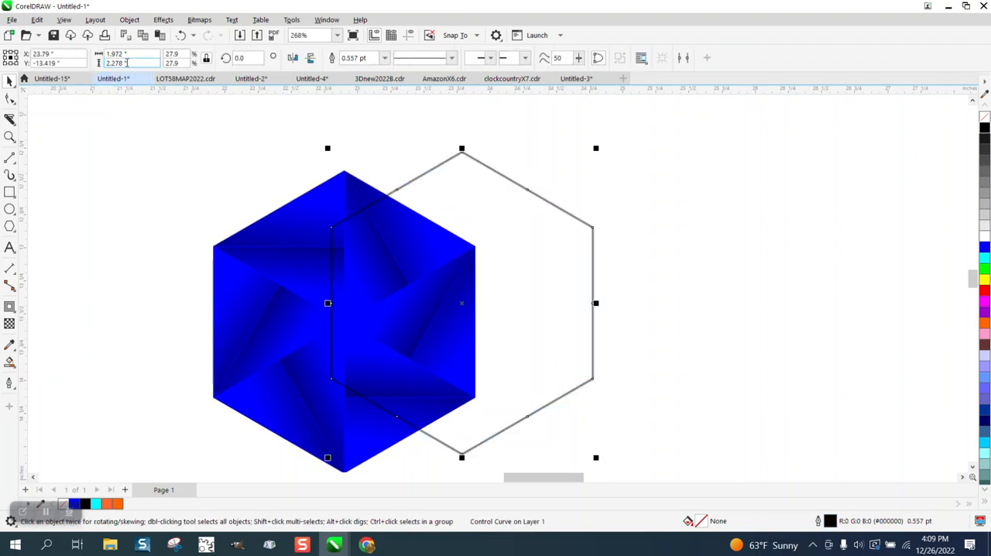
{"action": "left_click", "coordinate": [181, 35]}
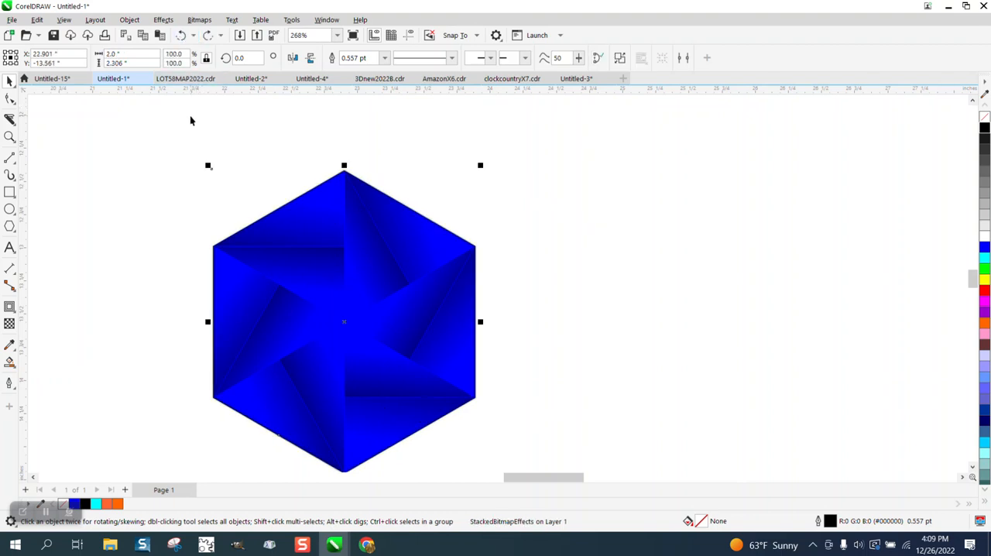
{"action": "key", "text": "ctrl+shift+z"}
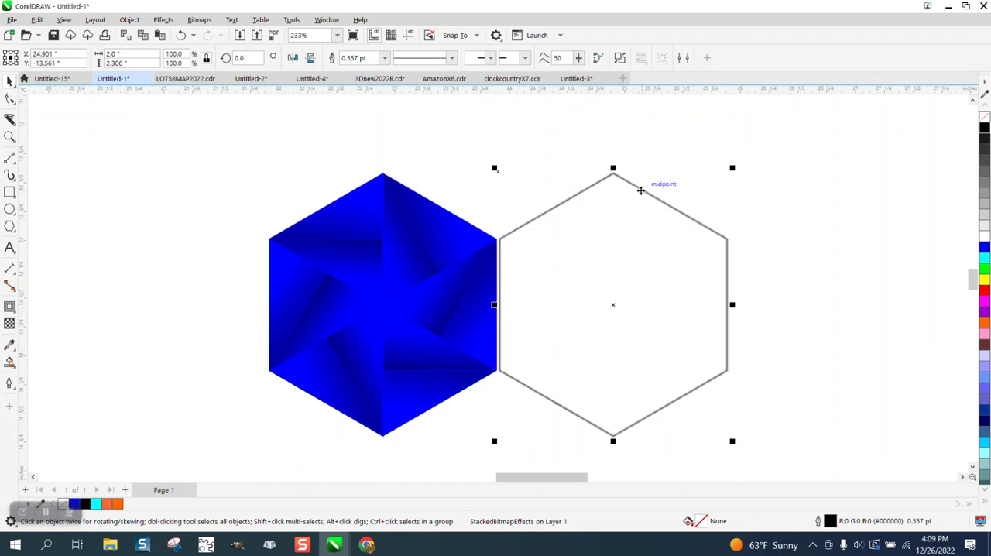
{"action": "scroll", "coordinate": [639, 189], "scroll_direction": "down", "scroll_amount": 1}
- Scale the blue wedges and plain hexagon together to 2 inches wide and return the blurred outline onto them
{"action": "left_click", "coordinate": [427, 245]}
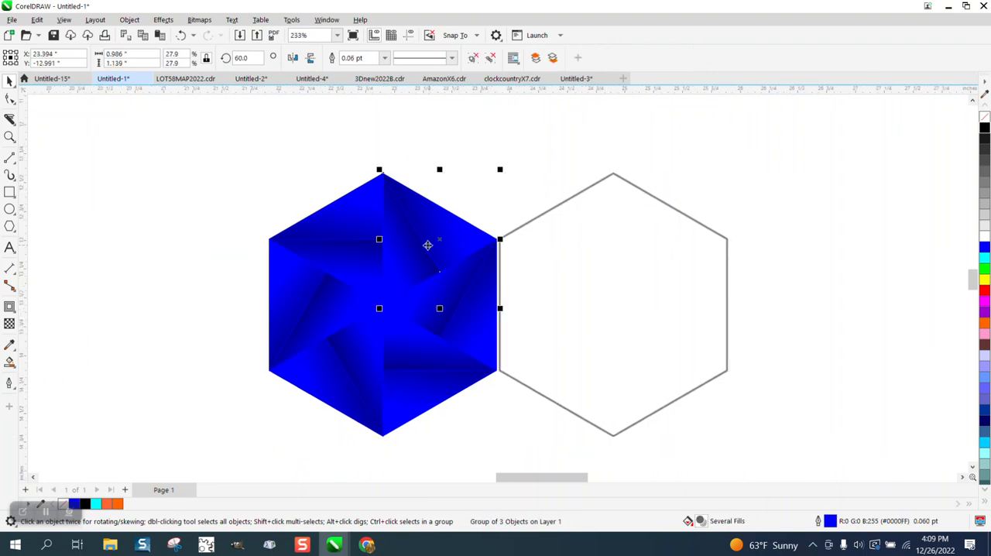
{"action": "left_click_drag", "start_coordinate": [236, 166], "coordinate": [602, 471]}
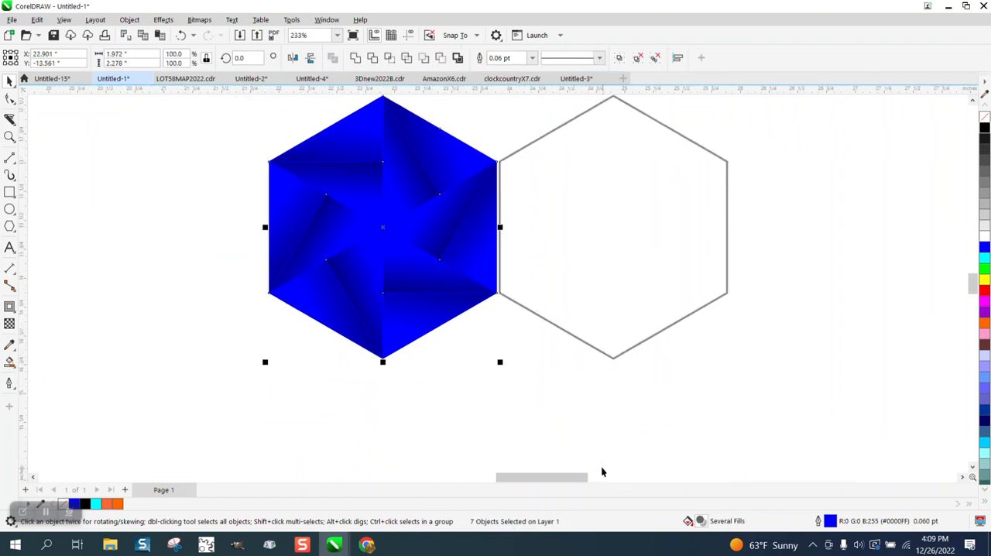
{"action": "left_click_drag", "start_coordinate": [143, 63], "coordinate": [106, 64]}
{"action": "type", "text": "2"}
{"action": "key", "text": "Return"}
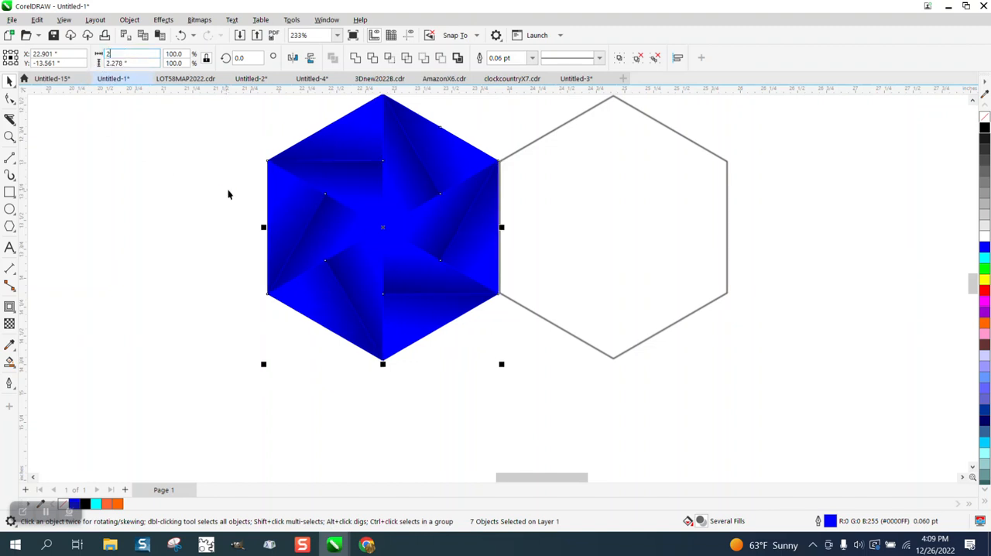
{"action": "left_click", "coordinate": [726, 202]}
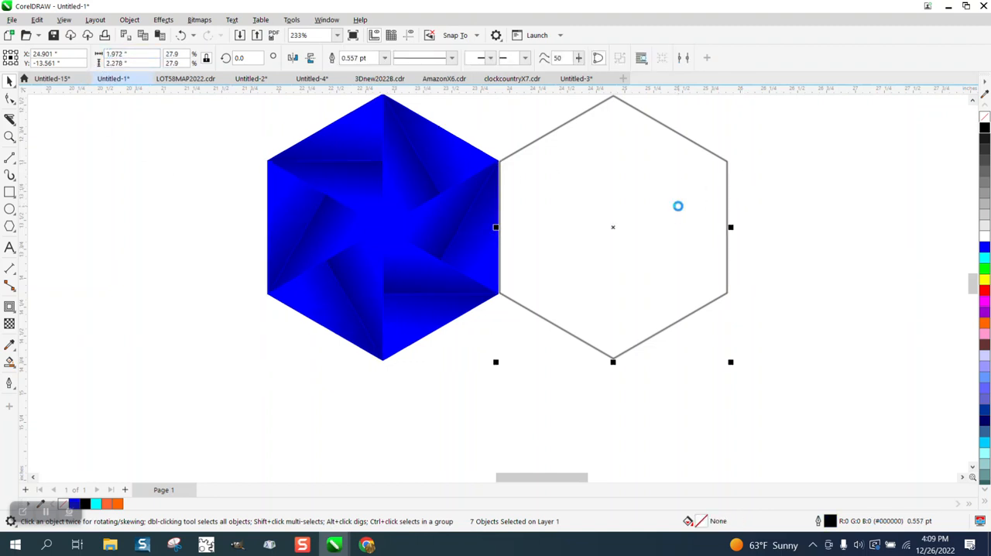
- Try a 4.0 pt width on the blurred black hexagon outline, and set it to 2.0 pt instead
{"action": "left_click", "coordinate": [9, 136]}
{"action": "left_click_drag", "start_coordinate": [413, 114], "coordinate": [483, 145]}
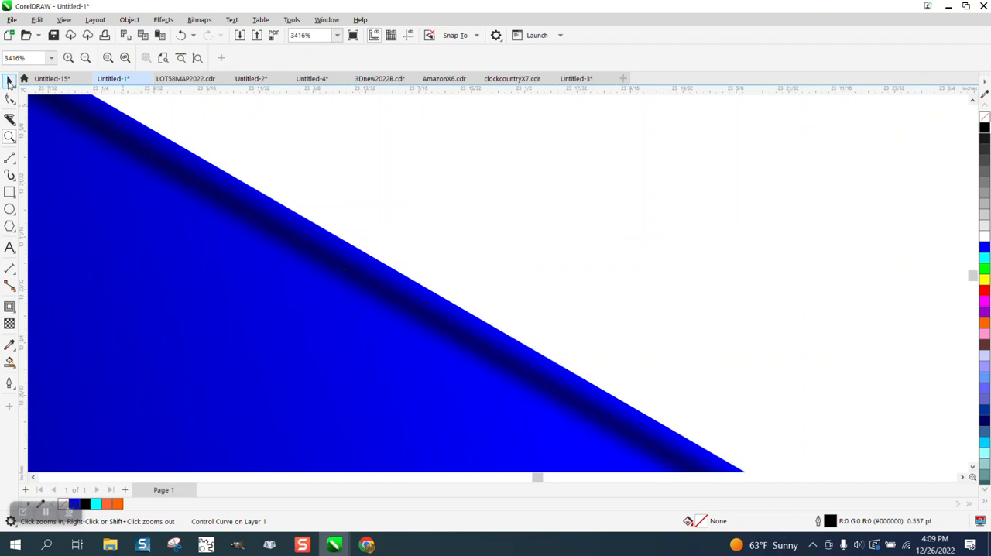
{"action": "scroll", "coordinate": [433, 97], "scroll_direction": "down", "scroll_amount": 4}
{"action": "key", "text": "space"}
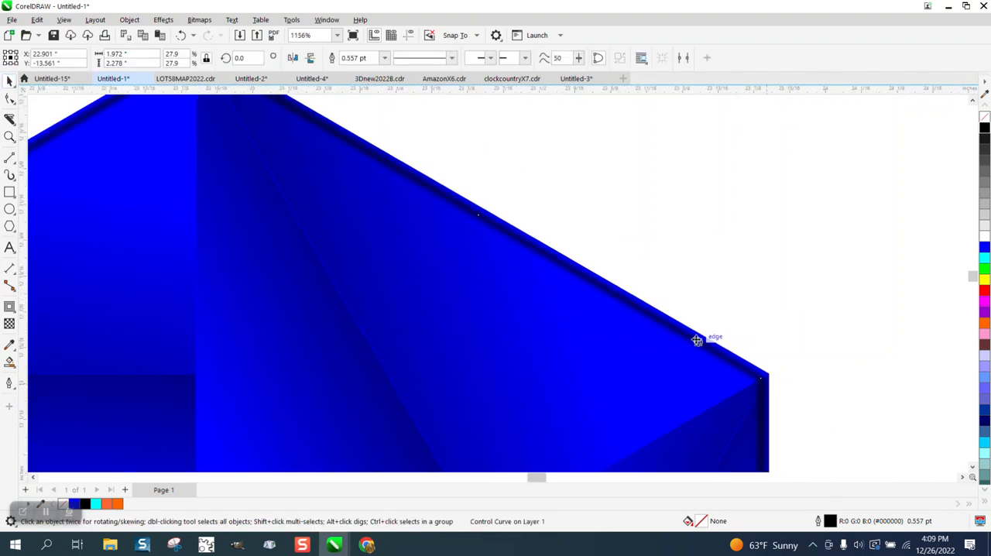
{"action": "double_click", "coordinate": [830, 522]}
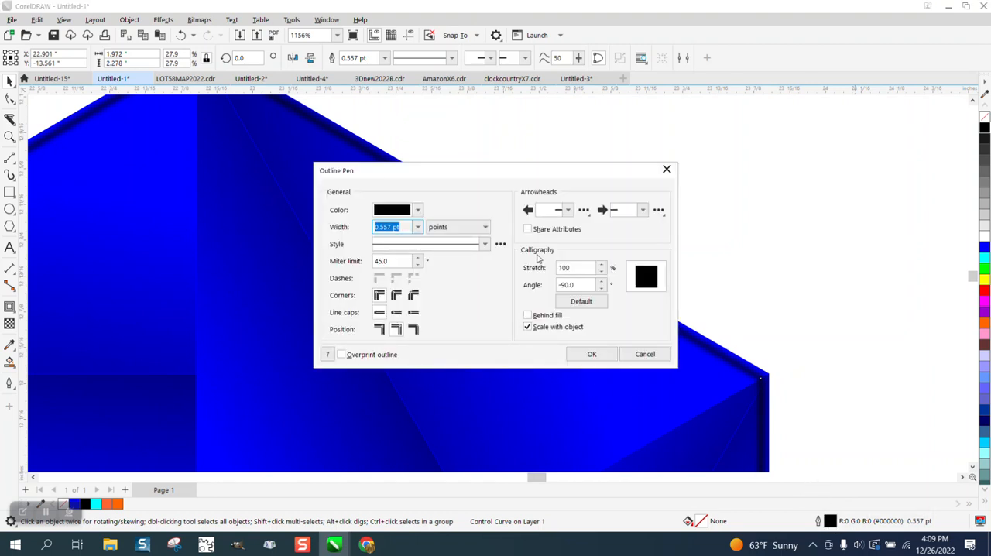
{"action": "left_click", "coordinate": [419, 226]}
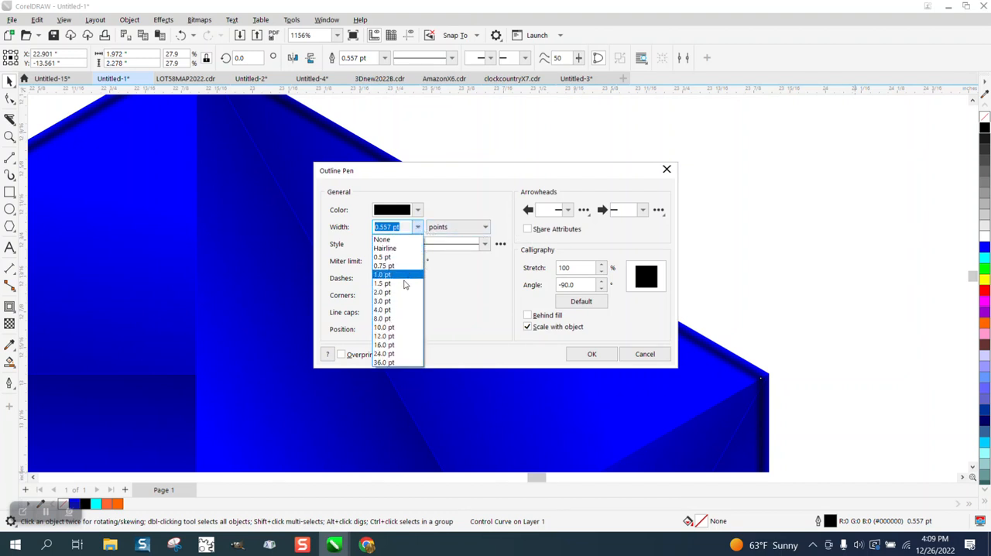
{"action": "left_click", "coordinate": [396, 309]}
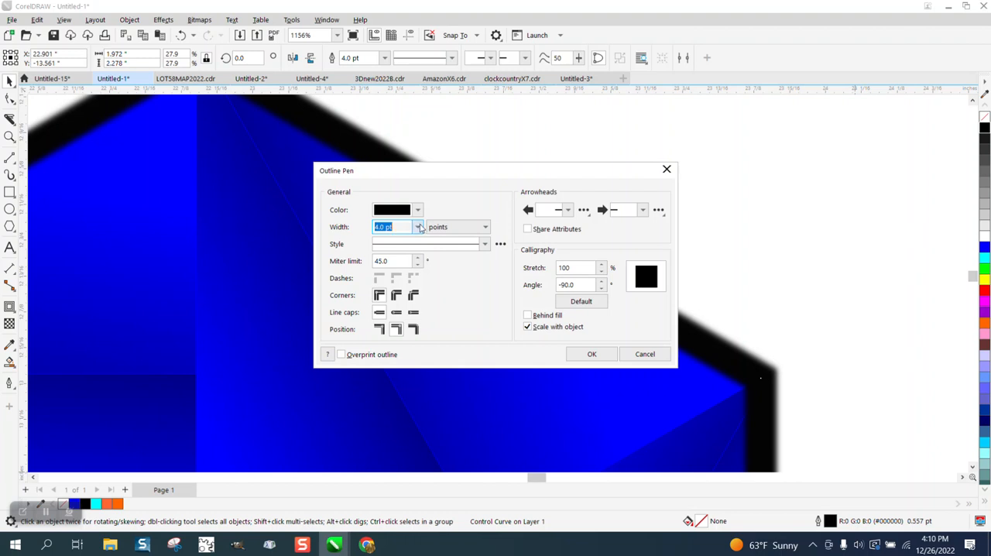
{"action": "left_click", "coordinate": [418, 227]}
{"action": "left_click", "coordinate": [386, 293]}
{"action": "type", "text": "2"}
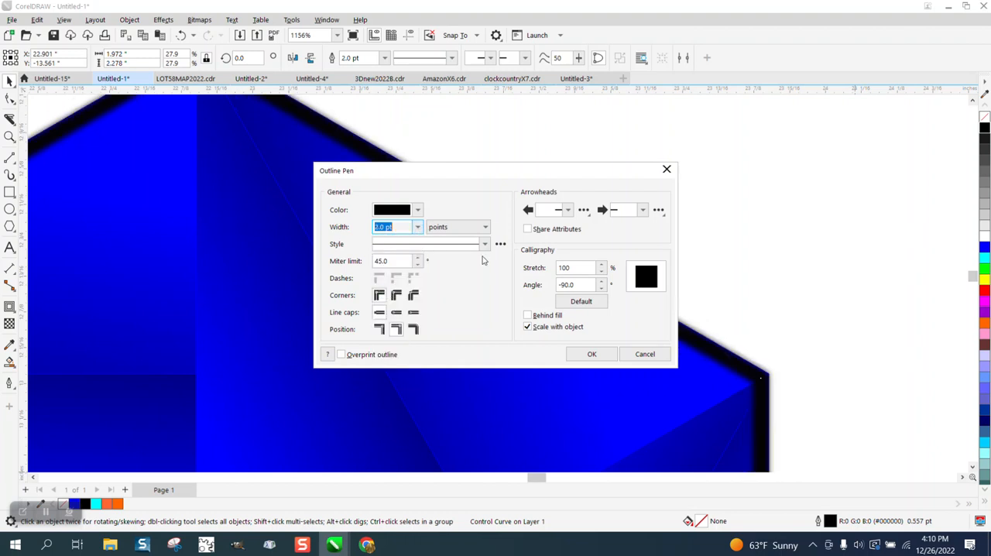
{"action": "left_click", "coordinate": [591, 354]}
- Select all the tile's objects including the thickened outline and scale them together to 2 inches wide
{"action": "scroll", "coordinate": [672, 197], "scroll_direction": "down", "scroll_amount": 6}
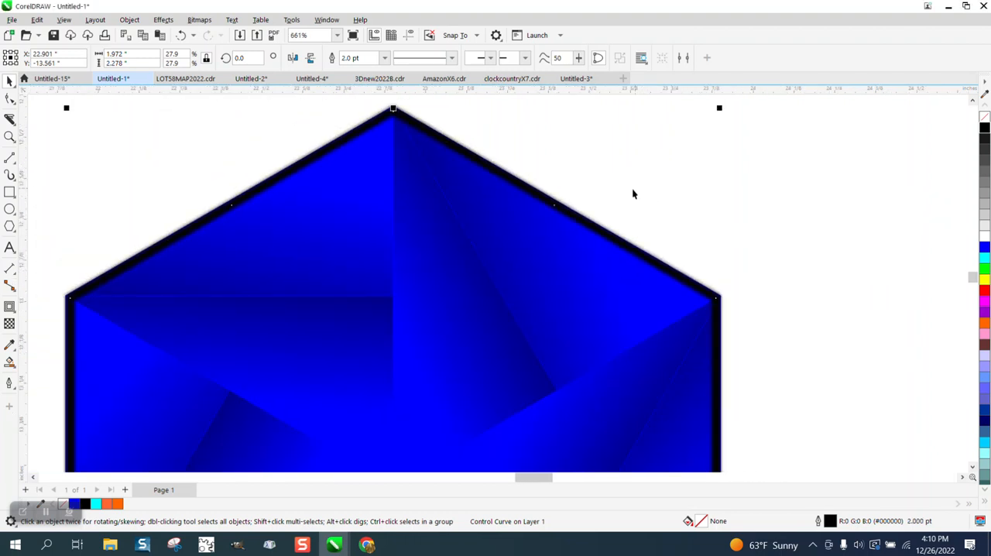
{"action": "left_click_drag", "start_coordinate": [336, 143], "coordinate": [714, 465]}
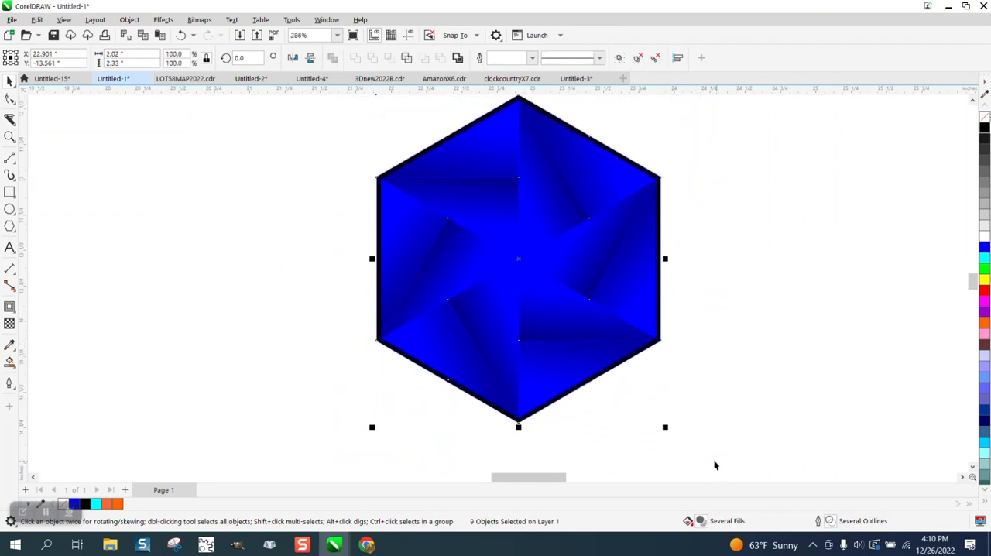
{"action": "left_click", "coordinate": [116, 54]}
{"action": "type", "text": "2"}
{"action": "key", "text": "Return"}
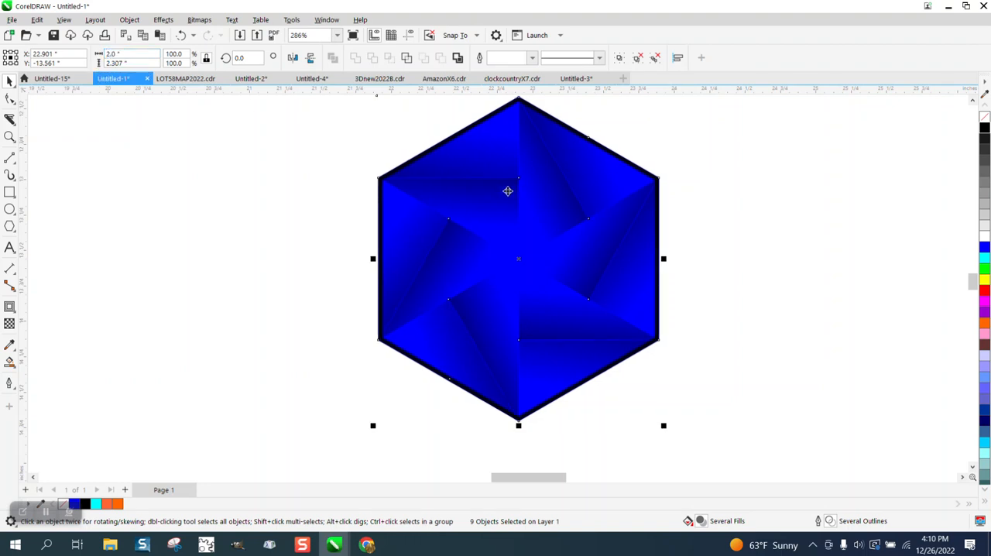
{"action": "left_click", "coordinate": [306, 186]}
- Try moving the blurred outline about 0.6 inch left off the wedges, and undo the move
{"action": "scroll", "coordinate": [407, 172], "scroll_direction": "down", "scroll_amount": 2}
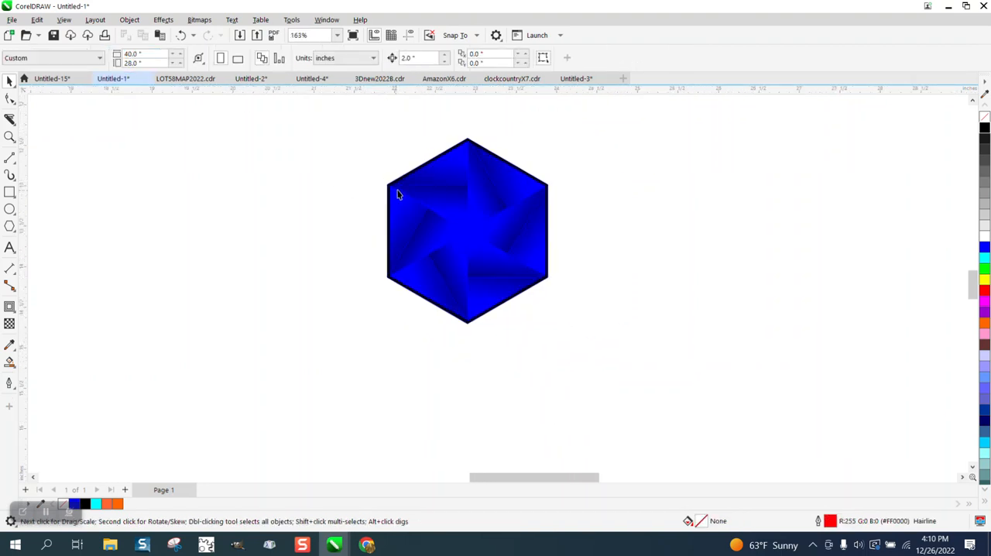
{"action": "left_click", "coordinate": [453, 151]}
{"action": "left_click_drag", "start_coordinate": [453, 149], "coordinate": [405, 151]}
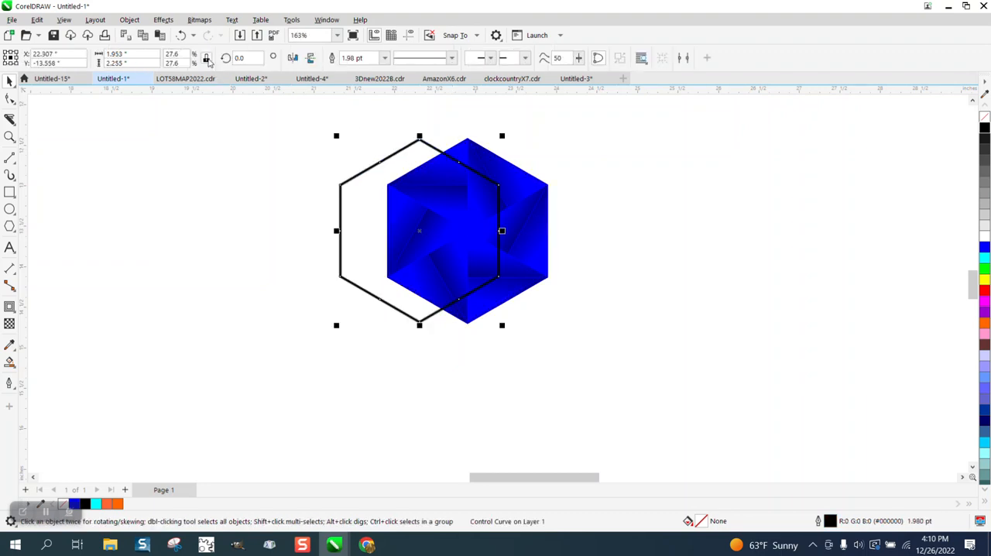
{"action": "left_click", "coordinate": [179, 35]}
{"action": "left_click", "coordinate": [130, 20]}
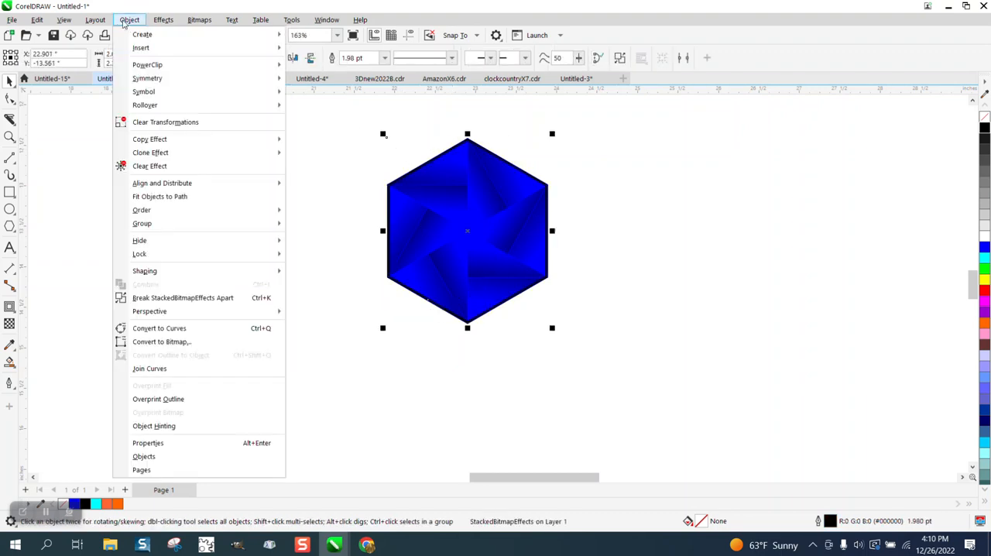
{"action": "mouse_move", "coordinate": [186, 276]}
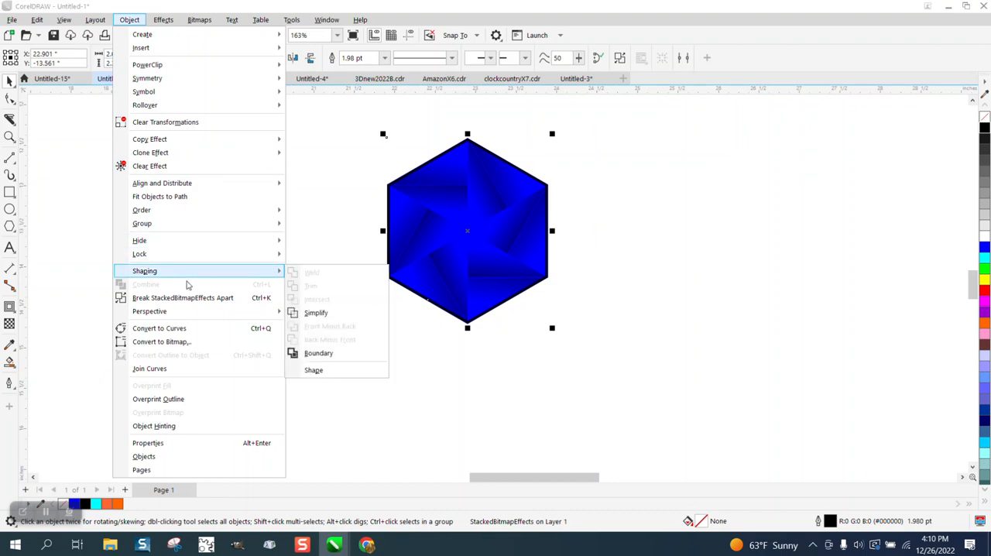
{"action": "left_click", "coordinate": [345, 148]}
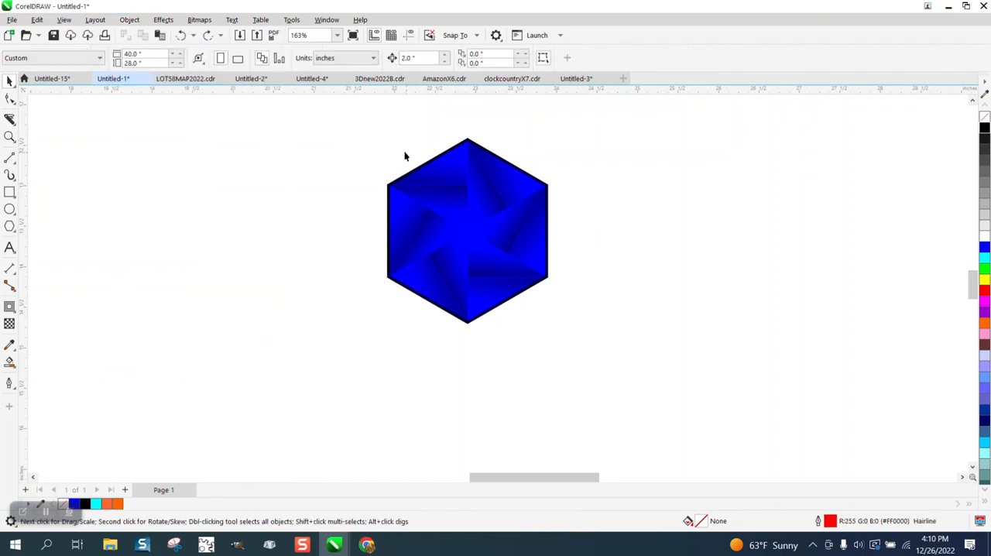
- Try duplicating the whole hexagon tile 2 inches to the right, and delete the copy
{"action": "left_click_drag", "start_coordinate": [357, 122], "coordinate": [703, 408]}
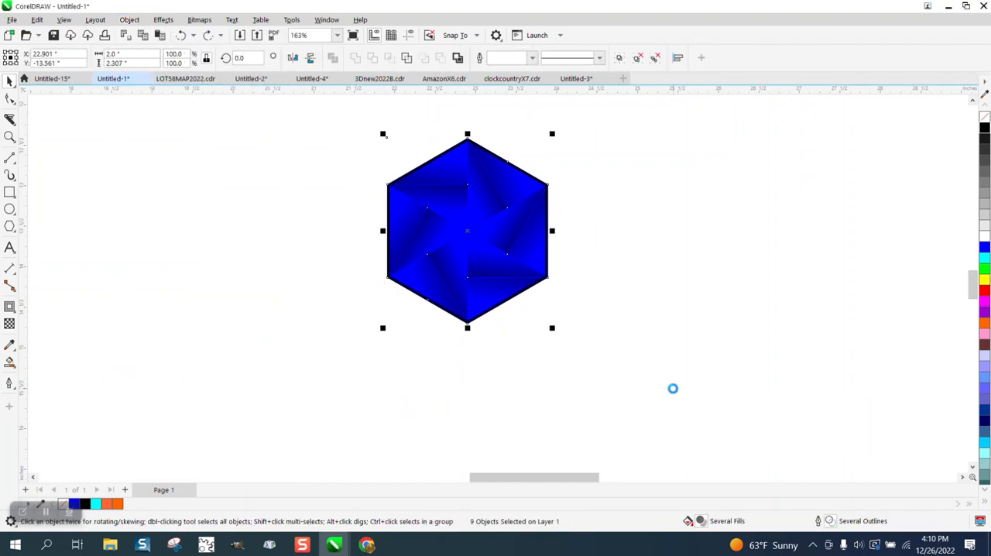
{"action": "key", "text": "ctrl+d"}
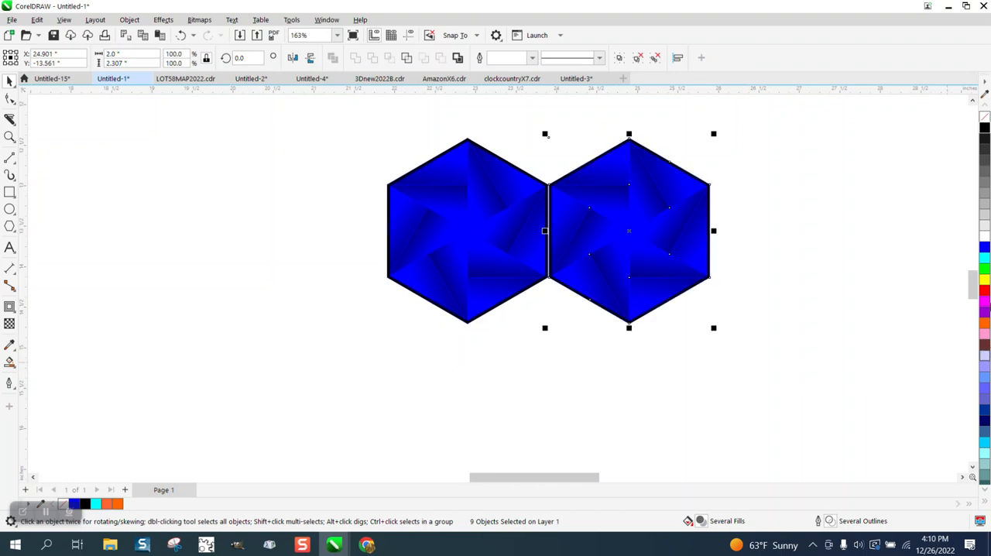
{"action": "key", "text": "Delete"}
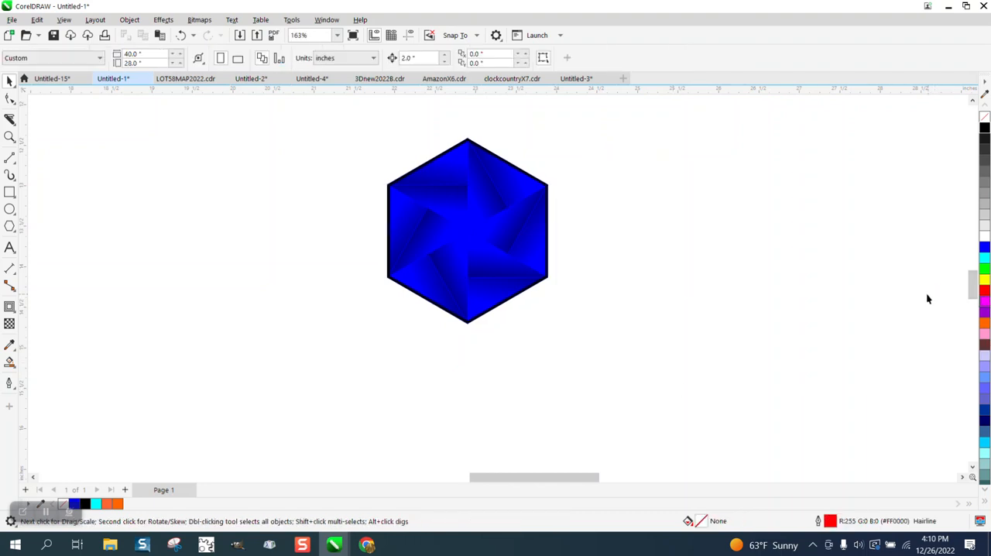
- Move the blurred black hexagon outline 4 inches right off the blue wedges and delete it
{"action": "left_click", "coordinate": [547, 209]}
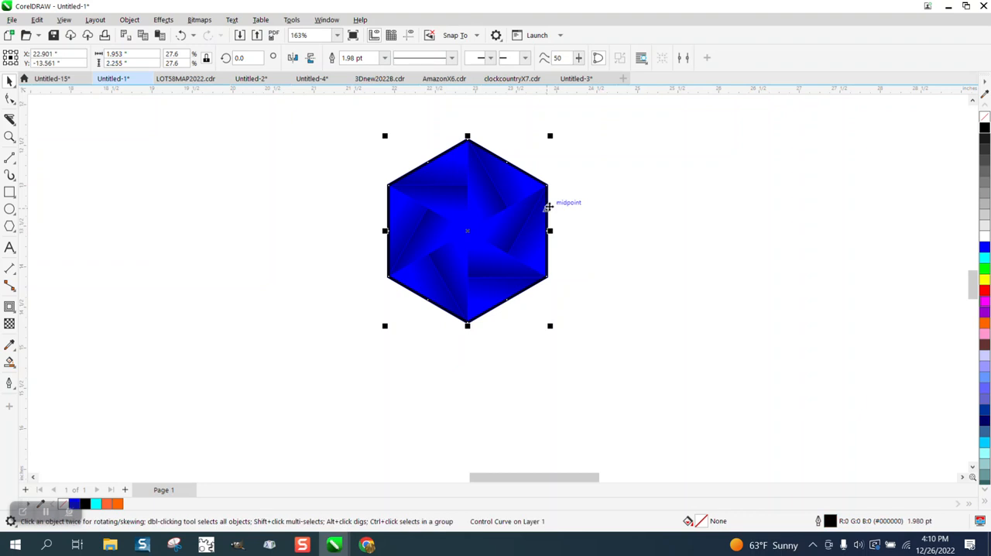
{"action": "key", "text": "ctrl+d"}
{"action": "key", "text": "Right"}
{"action": "left_click", "coordinate": [756, 206]}
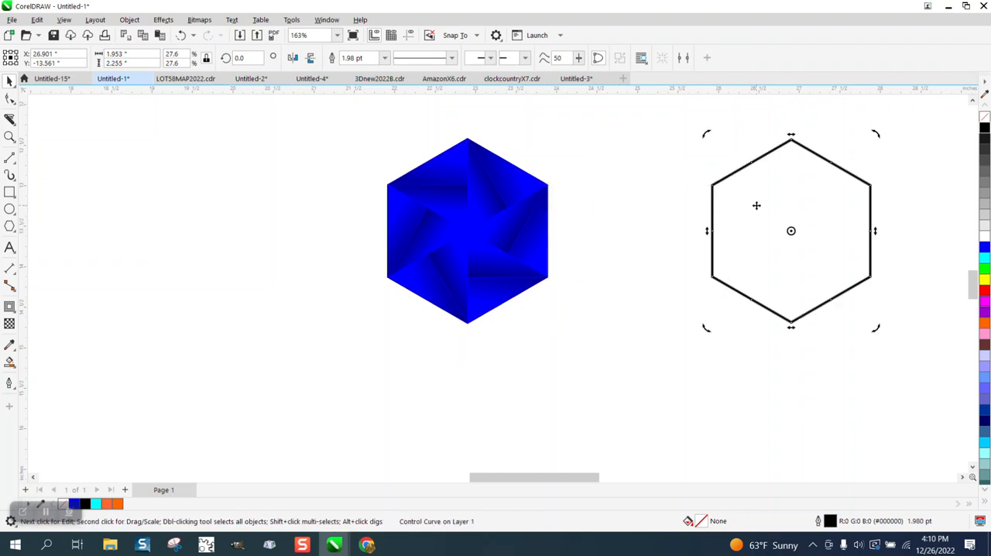
{"action": "key", "text": "Delete"}
- Draw a rectangle about 3.9 by 3.8 inches around the blue hexagon
{"action": "key", "text": "F3"}
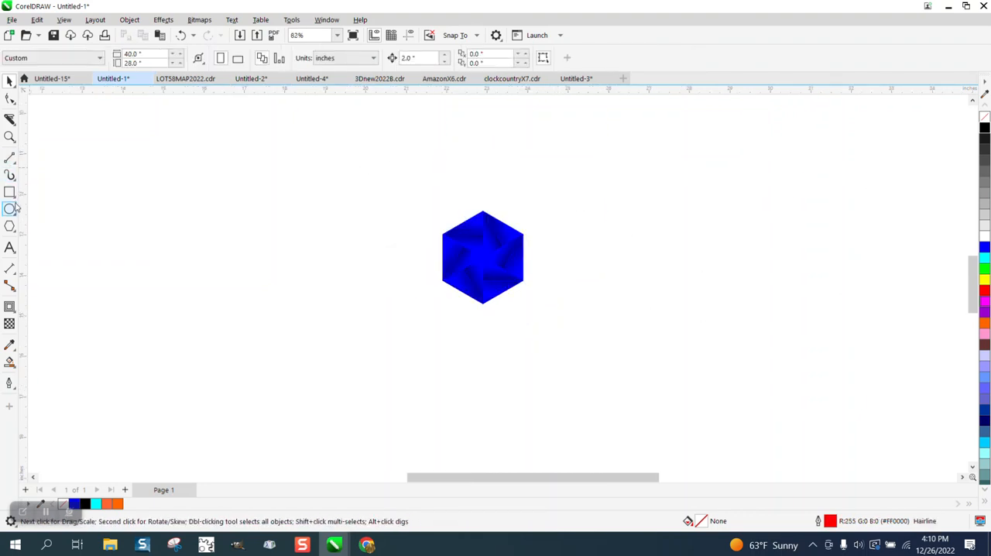
{"action": "left_click", "coordinate": [9, 192]}
{"action": "left_click_drag", "start_coordinate": [426, 188], "coordinate": [585, 344]}
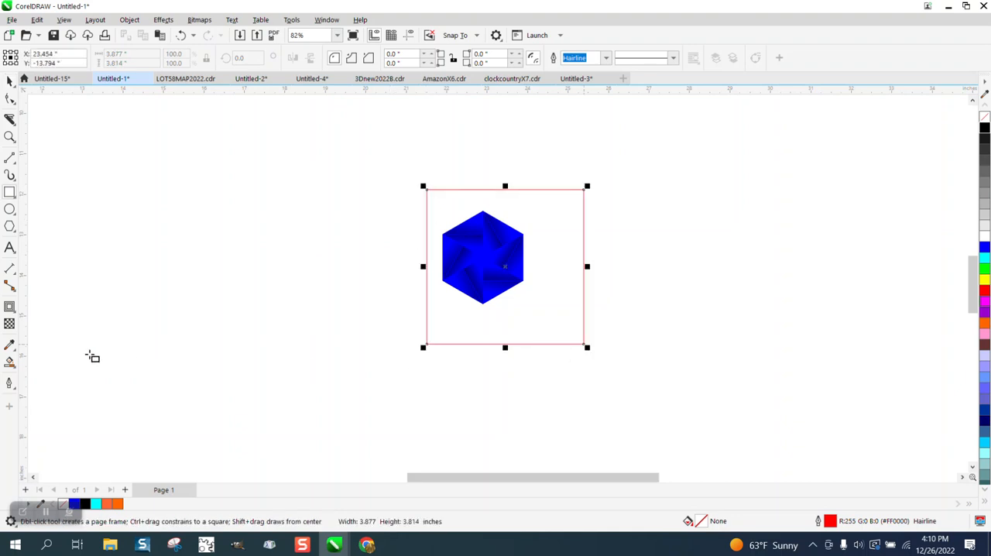
{"action": "scroll", "coordinate": [11, 358], "scroll_direction": "up", "scroll_amount": 1}
- Smart Fill the area between the rectangle and the hexagon in blue, and move that filled shape 4 inches right
{"action": "left_click", "coordinate": [10, 362]}
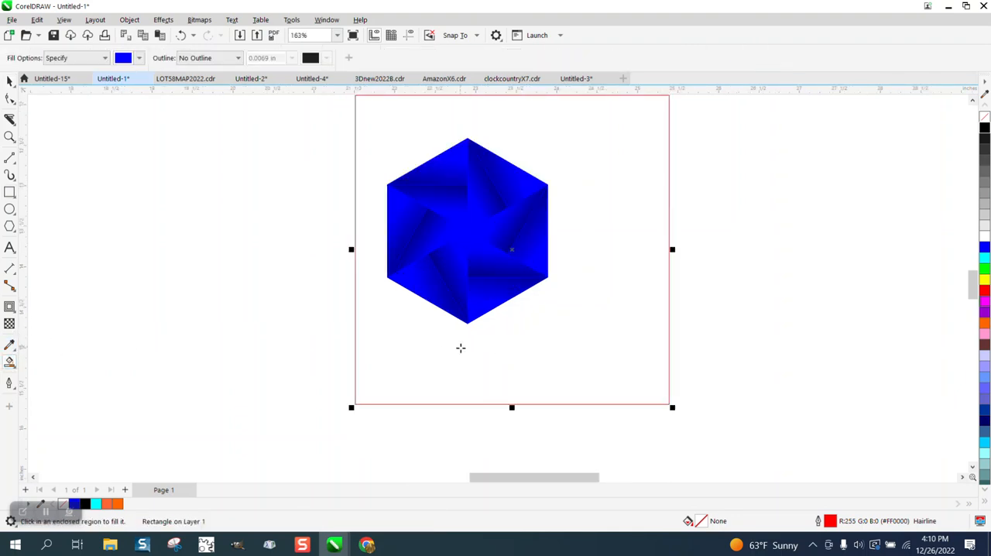
{"action": "left_click", "coordinate": [464, 348]}
{"action": "key", "text": "Right"}
{"action": "key", "text": "Right"}
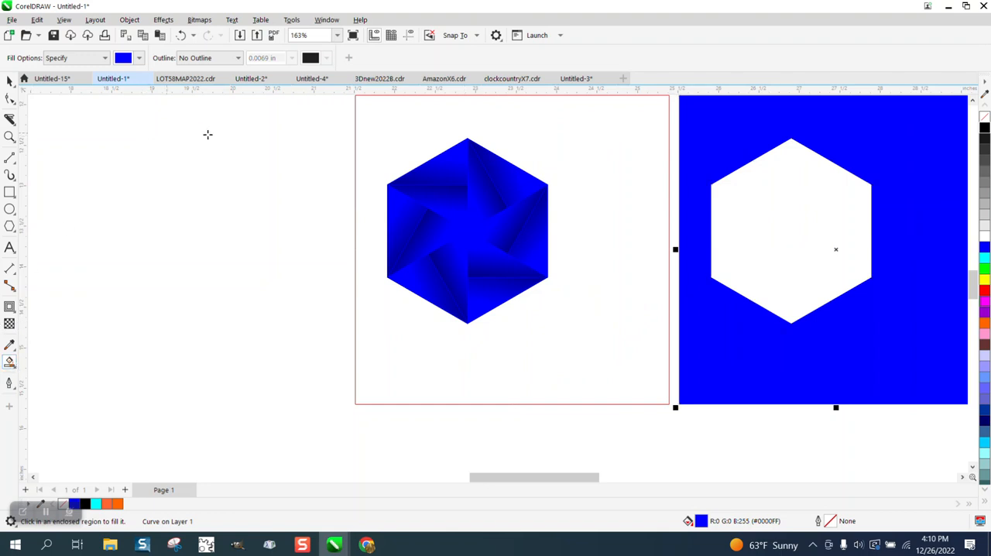
- Smart Fill the hexagonal opening in the blue shape and move the resulting hexagon 8 inches left
{"action": "left_click", "coordinate": [741, 188]}
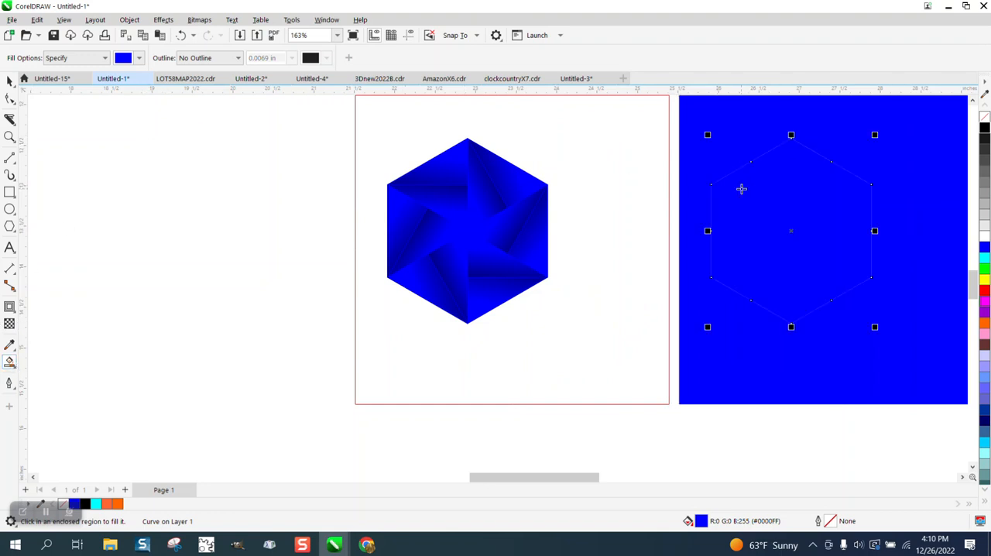
{"action": "key", "text": "Left"}
{"action": "key", "text": "Left"}
{"action": "key", "text": "Left"}
{"action": "key", "text": "Left"}
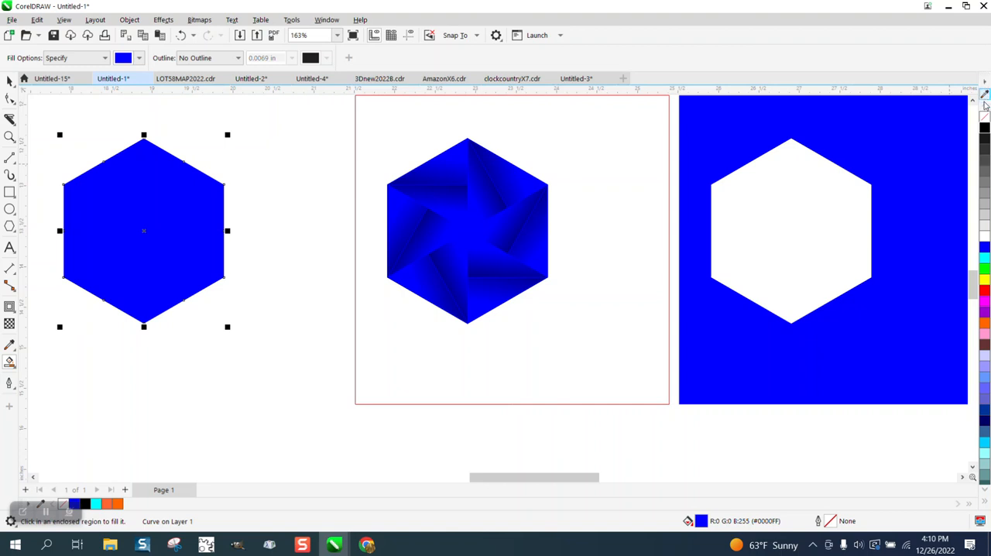
- Remove the new hexagon's fill and give it a black outline, undoing a stray Smart Fill
{"action": "left_click", "coordinate": [984, 116]}
{"action": "right_click", "coordinate": [985, 130]}
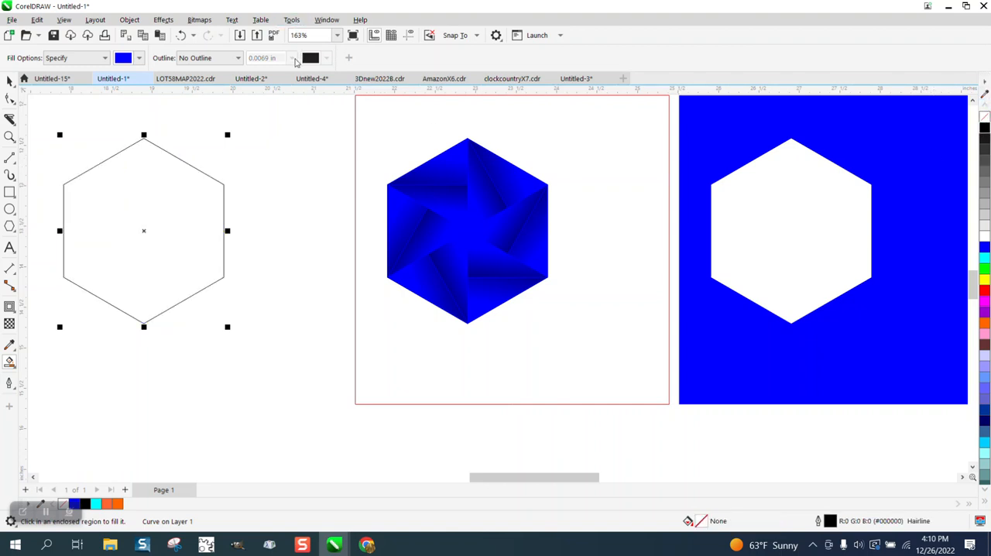
{"action": "left_click", "coordinate": [213, 139]}
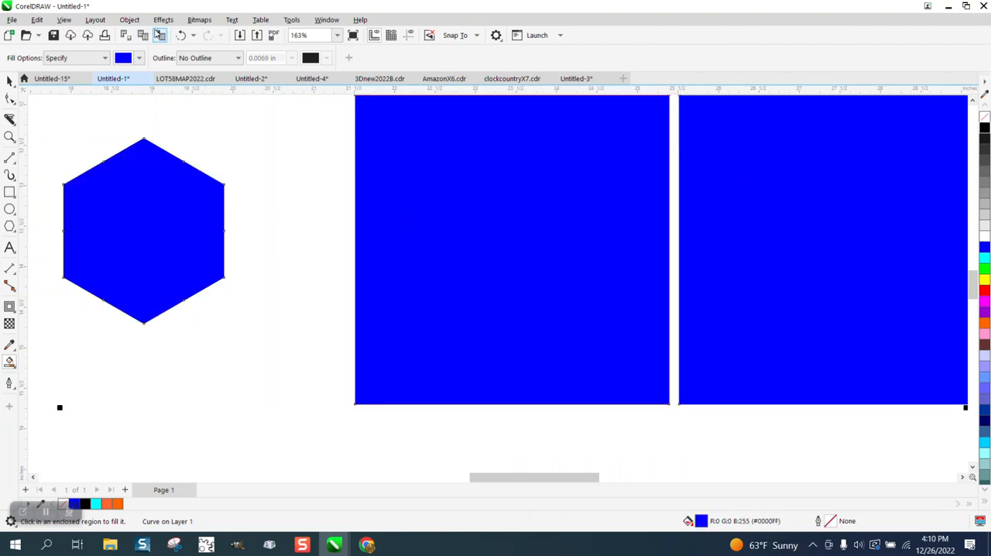
{"action": "left_click", "coordinate": [182, 35]}
- Set the black hexagon's outline width to 2.0 pt and move it 4 inches right onto the blue wedges
{"action": "left_click", "coordinate": [9, 81]}
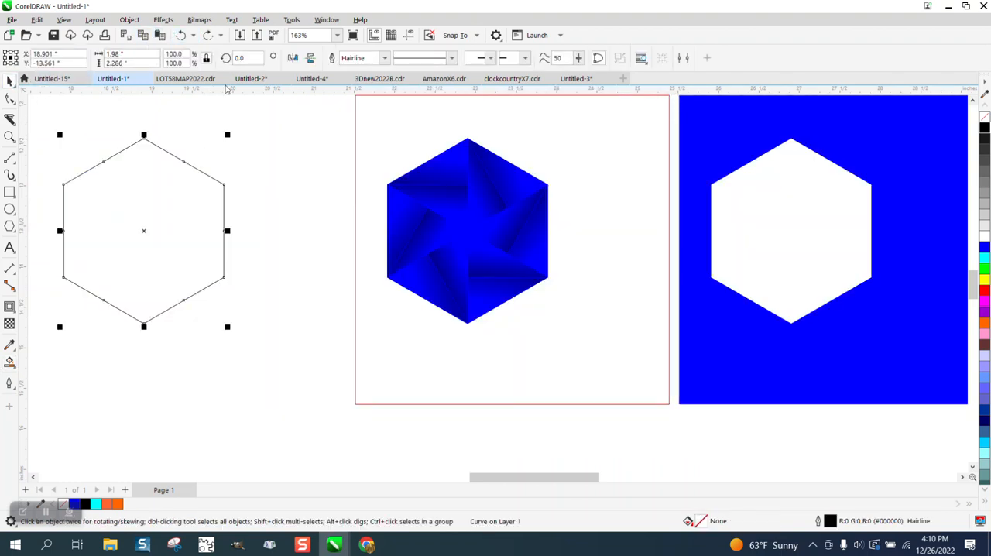
{"action": "left_click", "coordinate": [385, 58]}
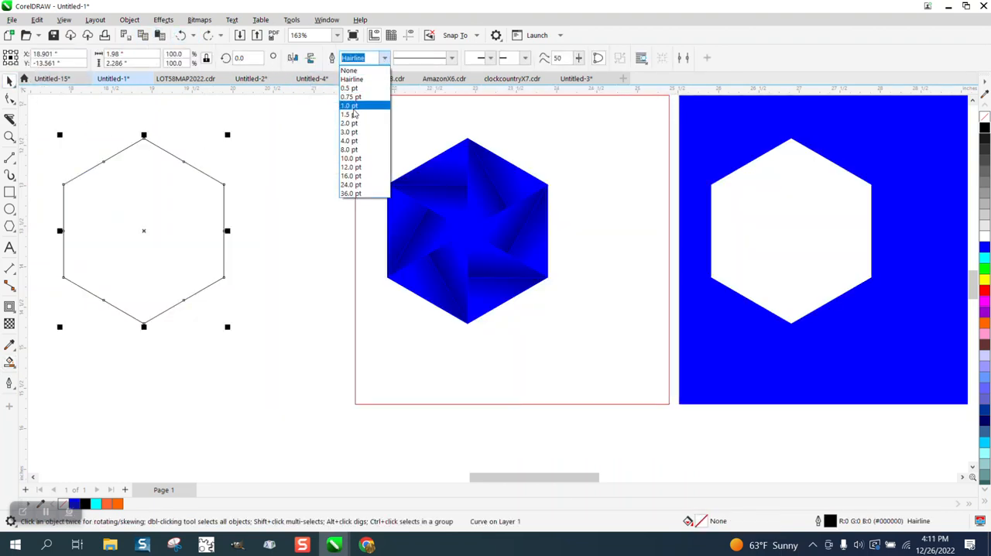
{"action": "left_click", "coordinate": [356, 127]}
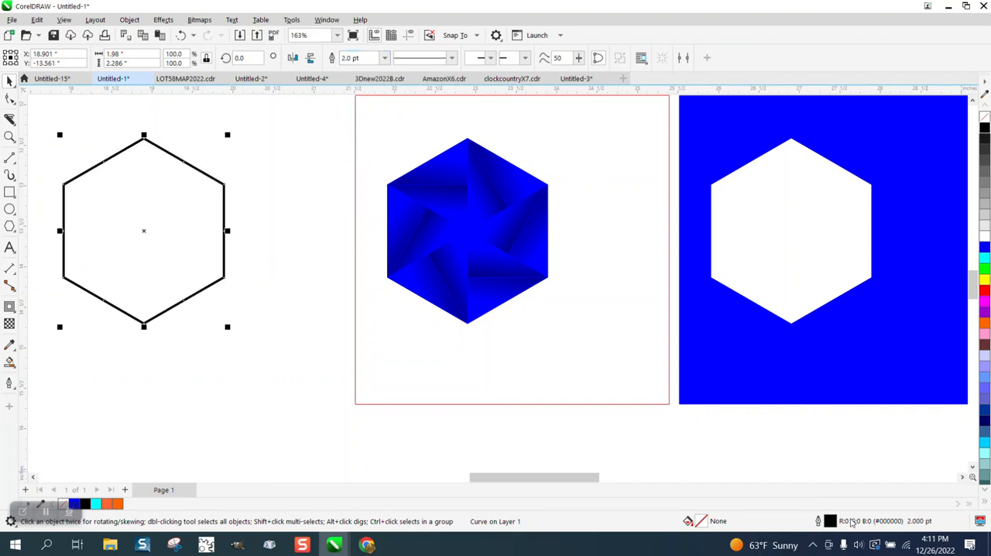
{"action": "double_click", "coordinate": [830, 521]}
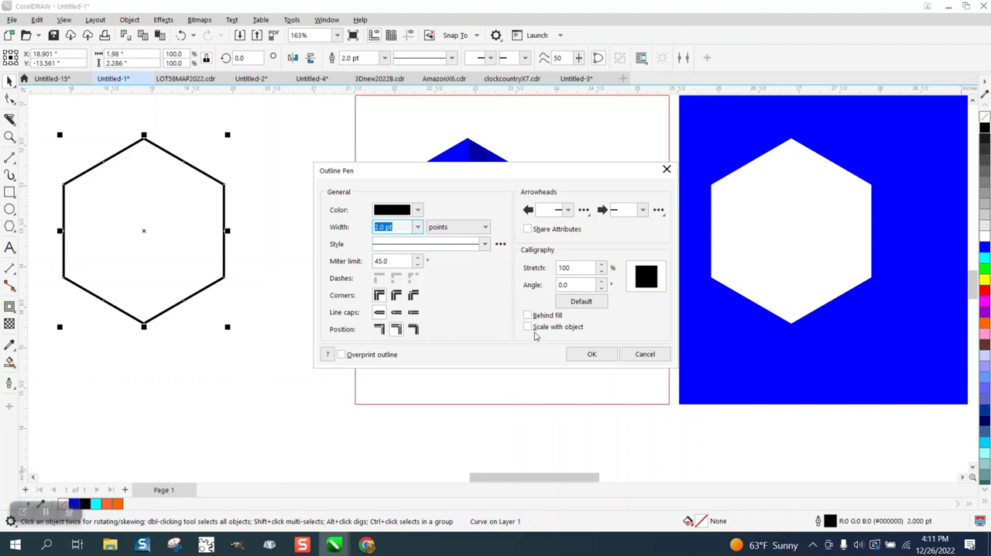
{"action": "left_click", "coordinate": [603, 357]}
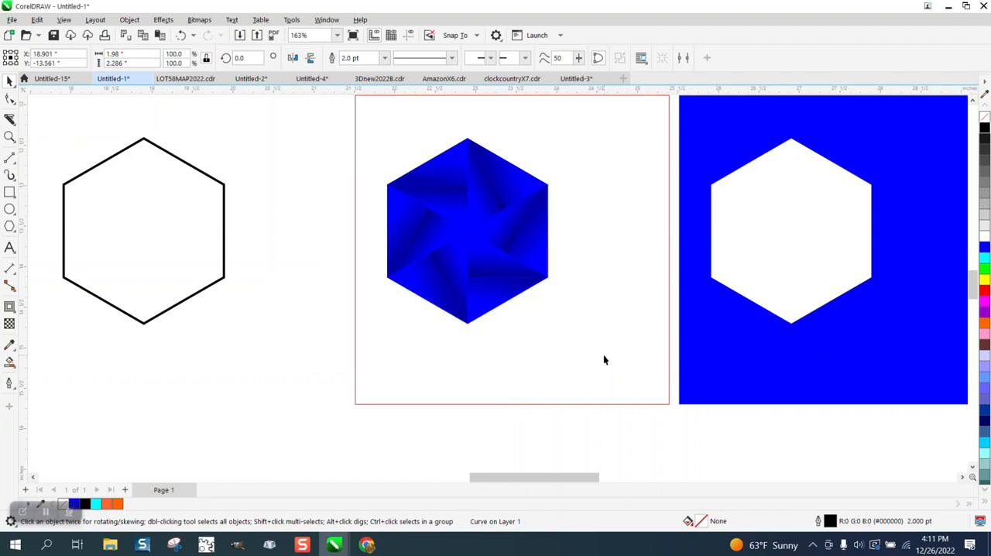
{"action": "key", "text": "Right"}
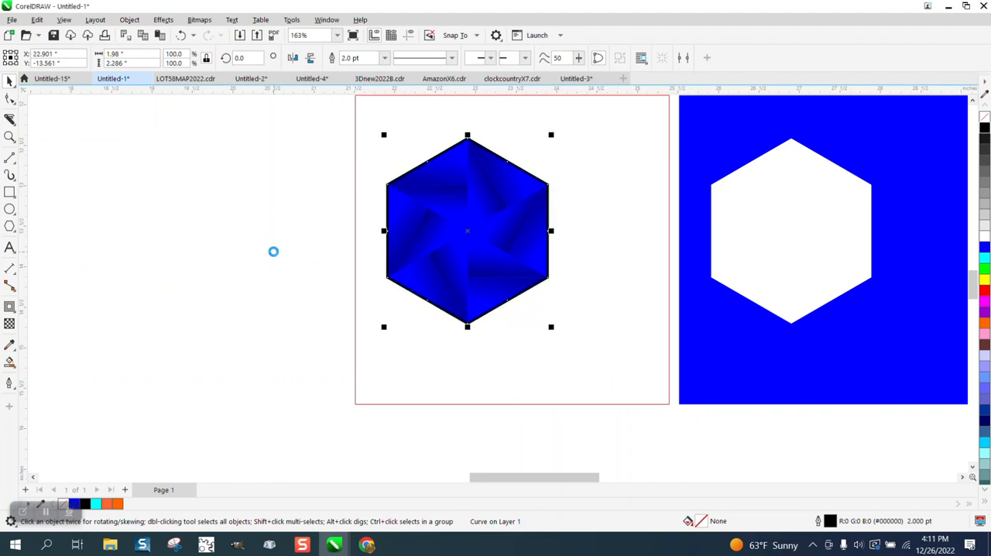
- Move the red rectangle off the tile and group the wedges with the black outline
{"action": "left_click_drag", "start_coordinate": [357, 120], "coordinate": [778, 332]}
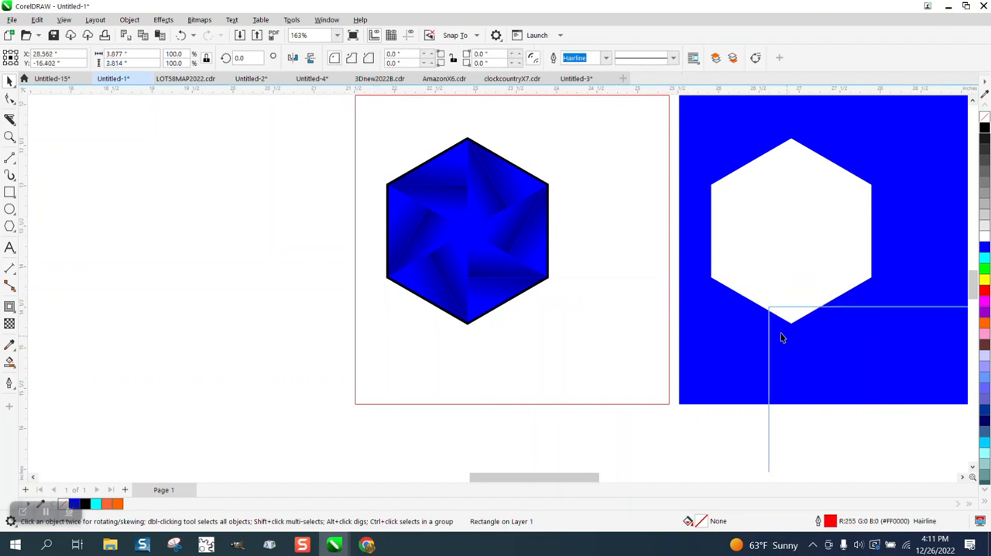
{"action": "left_click_drag", "start_coordinate": [353, 158], "coordinate": [655, 359]}
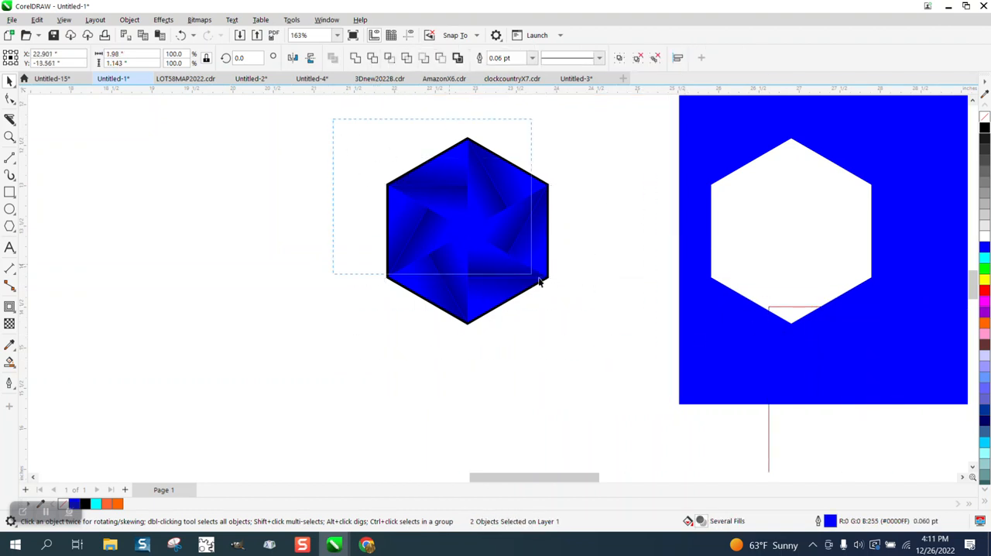
{"action": "key", "text": "ctrl+g"}
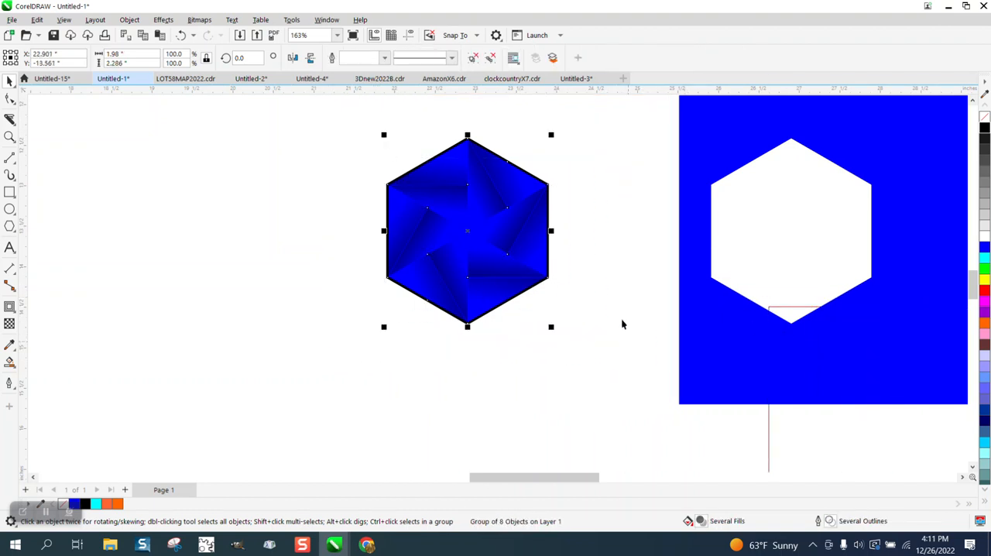
- Scale the grouped hexagon tile proportionally to 2 inches wide
{"action": "left_click_drag", "start_coordinate": [140, 55], "coordinate": [104, 58]}
{"action": "type", "text": "2"}
{"action": "key", "text": "Return"}
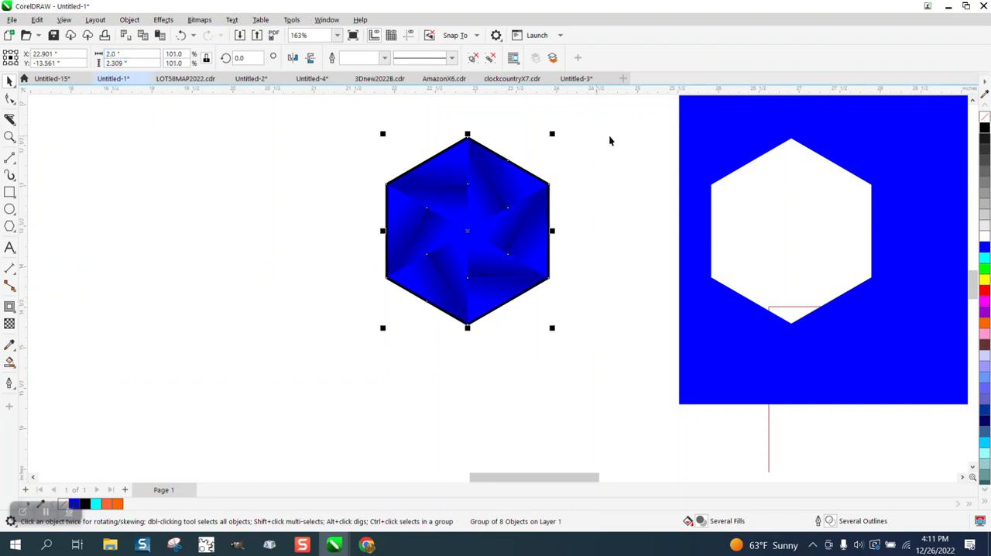
- Delete the blue shape with the hexagonal opening, closing the accidentally opened Calculator
{"action": "left_click", "coordinate": [686, 138]}
{"action": "key", "text": "XF86Calculator"}
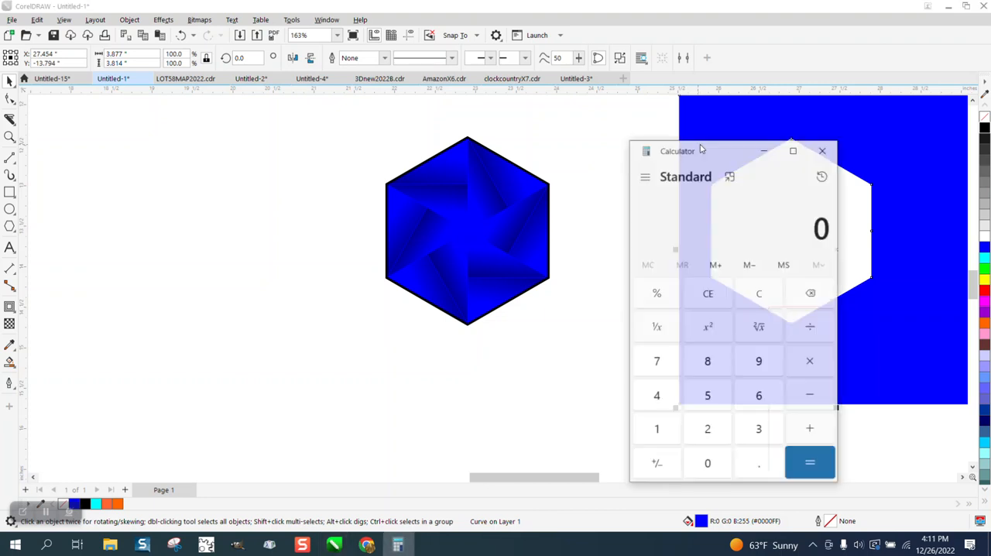
{"action": "left_click", "coordinate": [822, 150]}
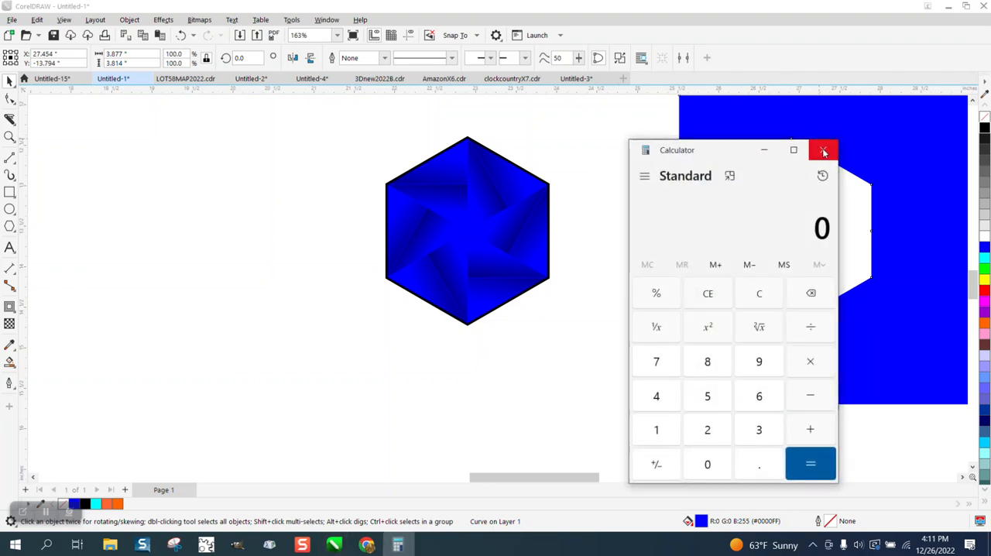
{"action": "key", "text": "Delete"}
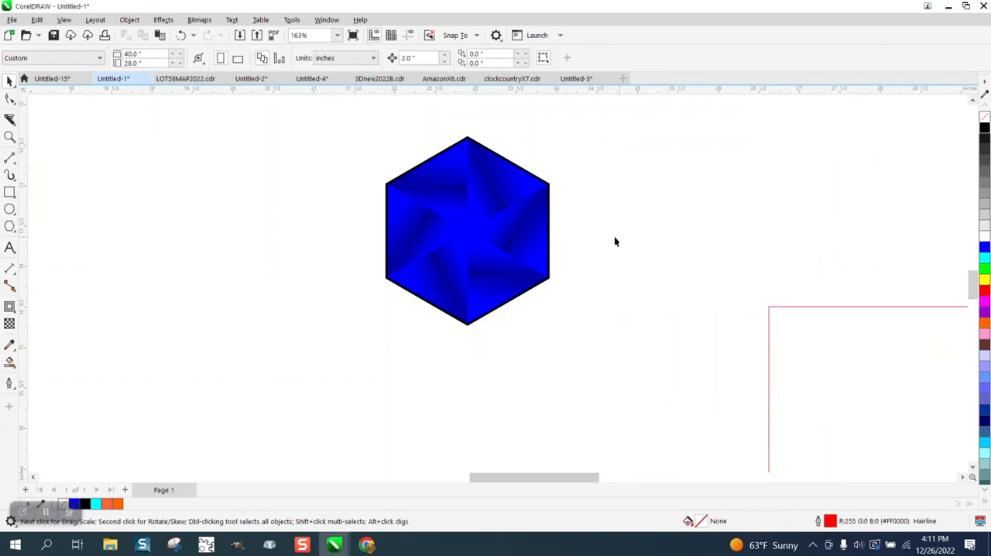
- Duplicate the grouped tile three times at 2-inch intervals to the right to make a row of four
{"action": "left_click_drag", "start_coordinate": [328, 127], "coordinate": [726, 345]}
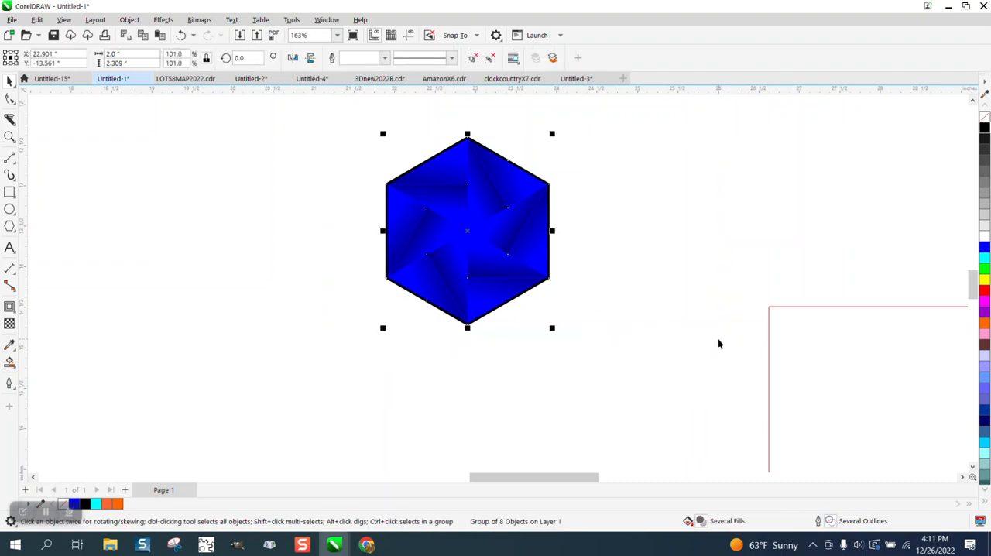
{"action": "key", "text": "ctrl+d"}
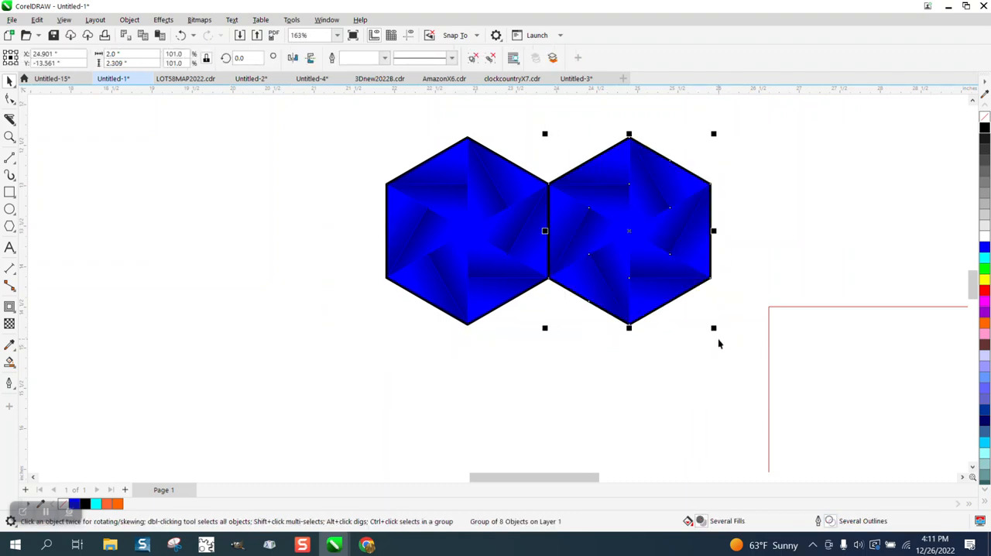
{"action": "key", "text": "ctrl+d"}
{"action": "key", "text": "ctrl+d"}
{"action": "scroll", "coordinate": [712, 295], "scroll_direction": "down", "scroll_amount": 1}
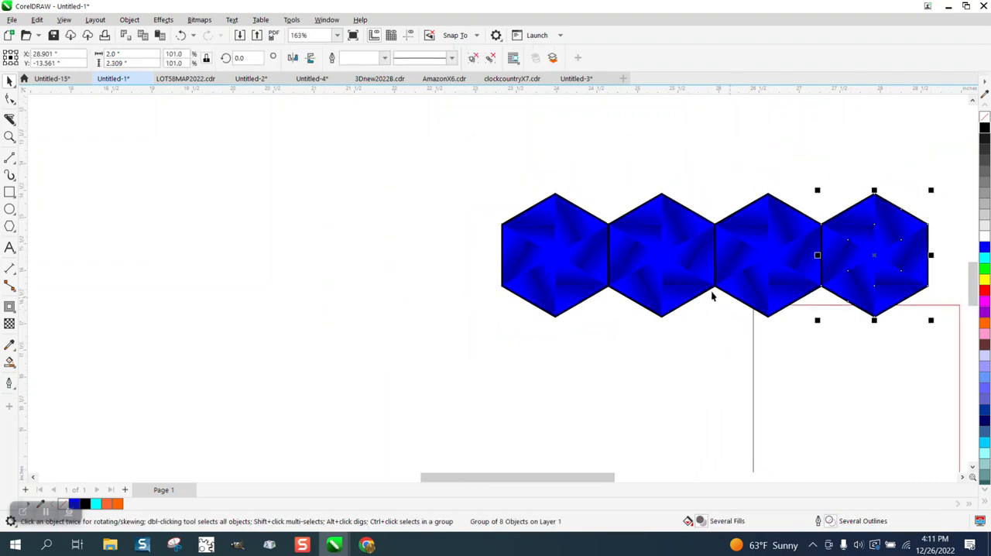
- Delete the leftover red rectangle beneath the row of tiles
{"action": "scroll", "coordinate": [712, 295], "scroll_direction": "down", "scroll_amount": 1}
{"action": "left_click", "coordinate": [821, 381]}
{"action": "key", "text": "Delete"}
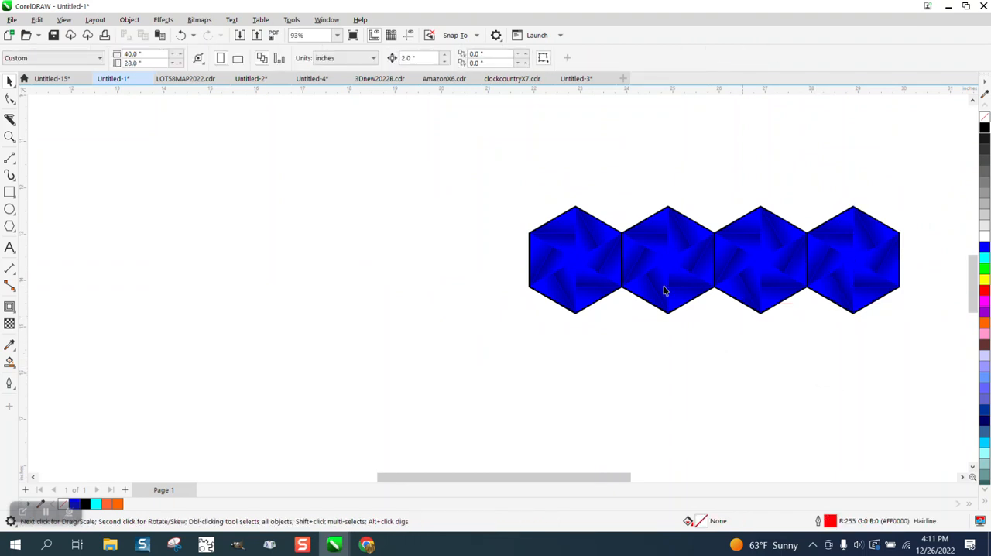
- Place a copy of the row's last tile 4 inches to its right
{"action": "scroll", "coordinate": [608, 259], "scroll_direction": "down", "scroll_amount": 1}
{"action": "left_click_drag", "start_coordinate": [808, 324], "coordinate": [810, 324]}
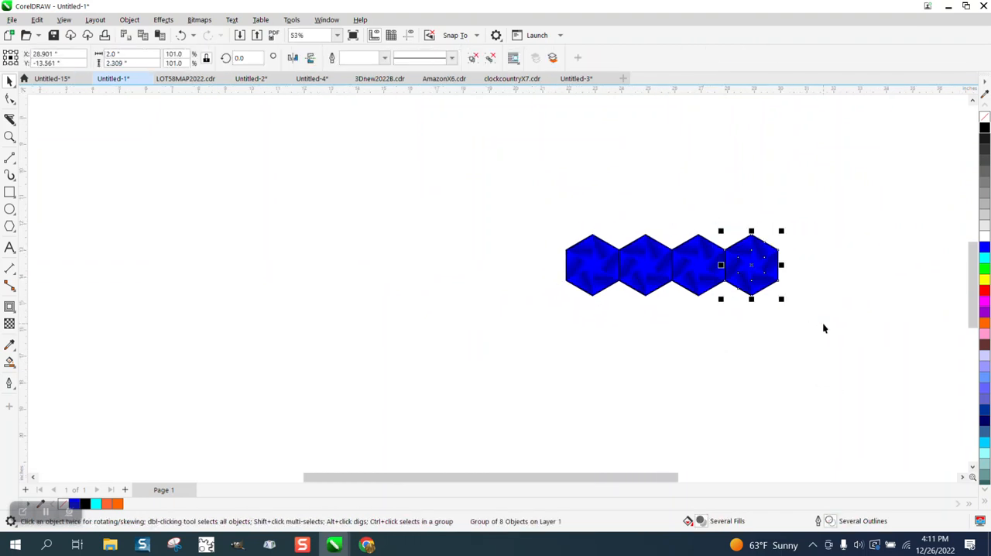
{"action": "key", "text": "Right"}
{"action": "key", "text": "Right"}
{"action": "key", "text": "Right"}
{"action": "key", "text": "Left"}
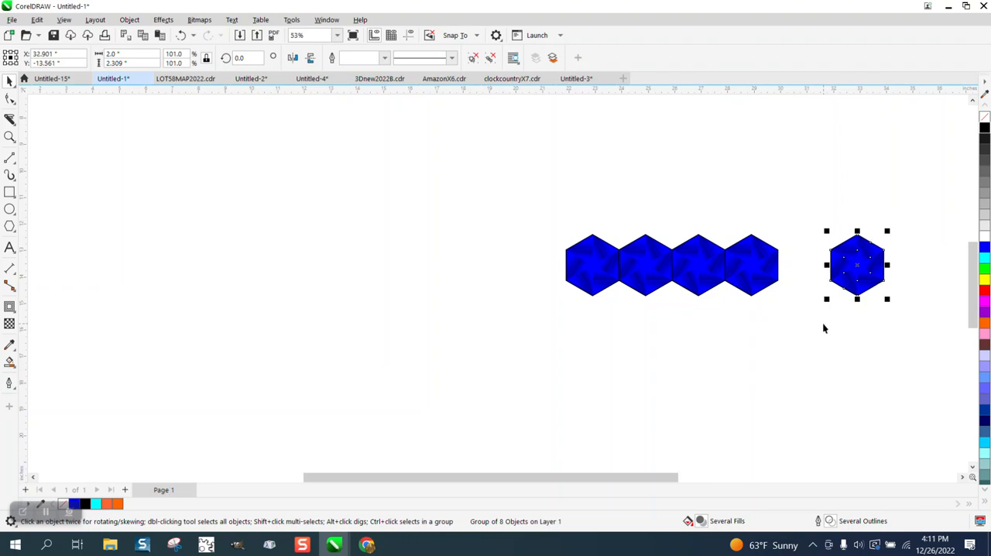
- Move the separated tile 2 inches back against the row and add three more copies at 2-inch intervals, completing eight tiles
{"action": "key", "text": "Down"}
{"action": "key", "text": "Up"}
{"action": "key", "text": "Left"}
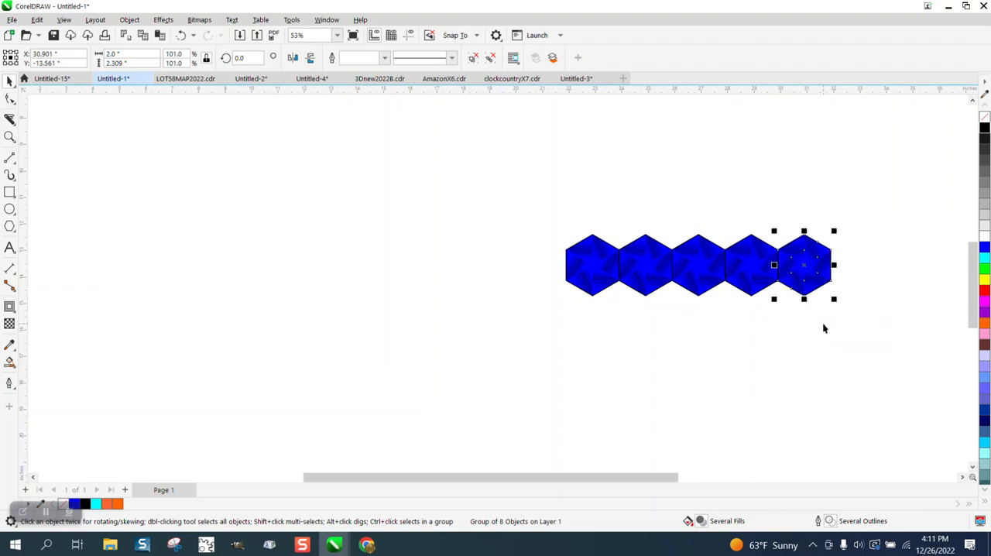
{"action": "key", "text": "KP_Add"}
{"action": "key", "text": "Right"}
{"action": "key", "text": "KP_Add"}
{"action": "key", "text": "Right"}
{"action": "key", "text": "KP_Add"}
{"action": "key", "text": "Right"}
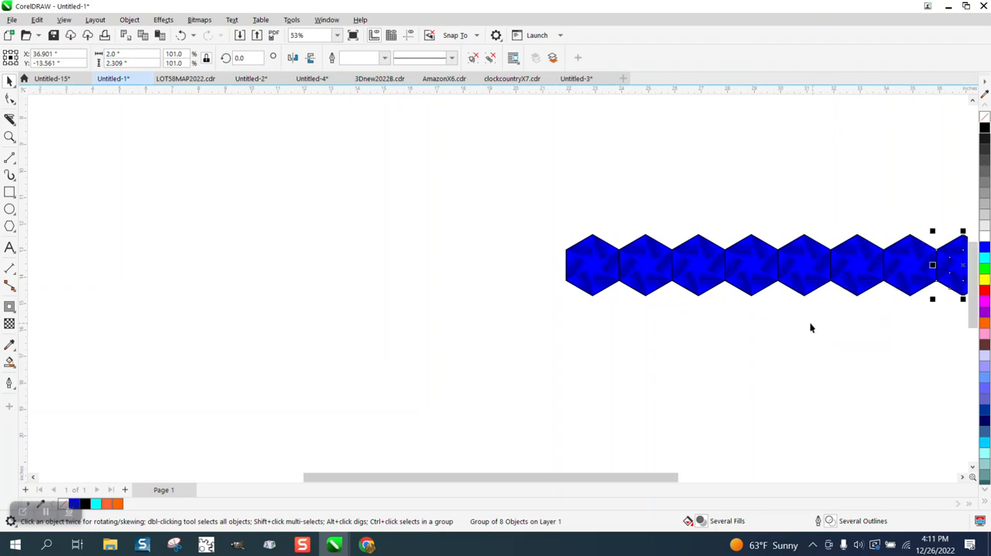
- Group the eight tiles into one row and center the row on the page
{"action": "scroll", "coordinate": [691, 270], "scroll_direction": "down", "scroll_amount": 1}
{"action": "left_click_drag", "start_coordinate": [601, 231], "coordinate": [902, 329]}
{"action": "key", "text": "ctrl+g"}
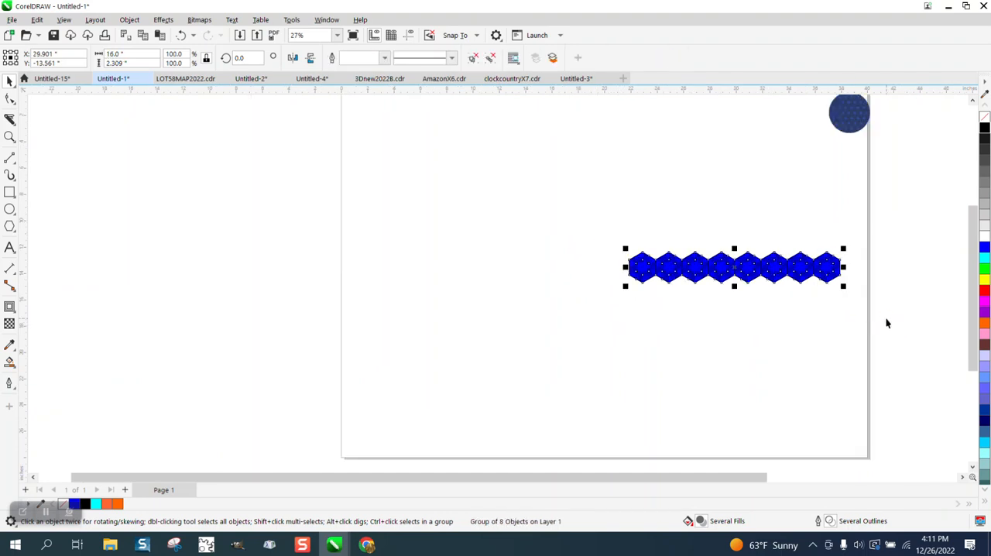
{"action": "key", "text": "p"}
- Shift the row half a tile down and to the left, then snap an interlocking copy above it, offset 1 inch left
{"action": "left_click", "coordinate": [10, 137]}
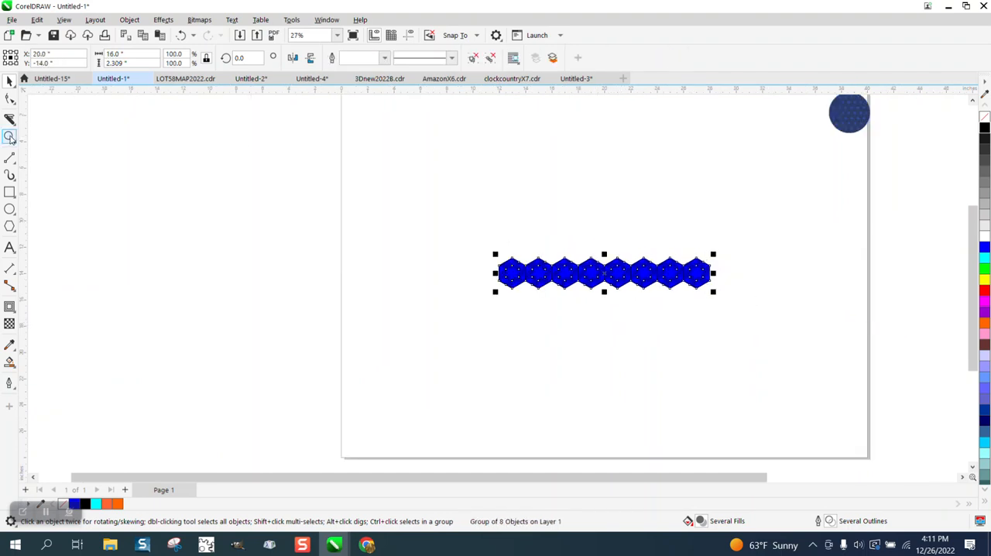
{"action": "left_click_drag", "start_coordinate": [426, 191], "coordinate": [849, 394]}
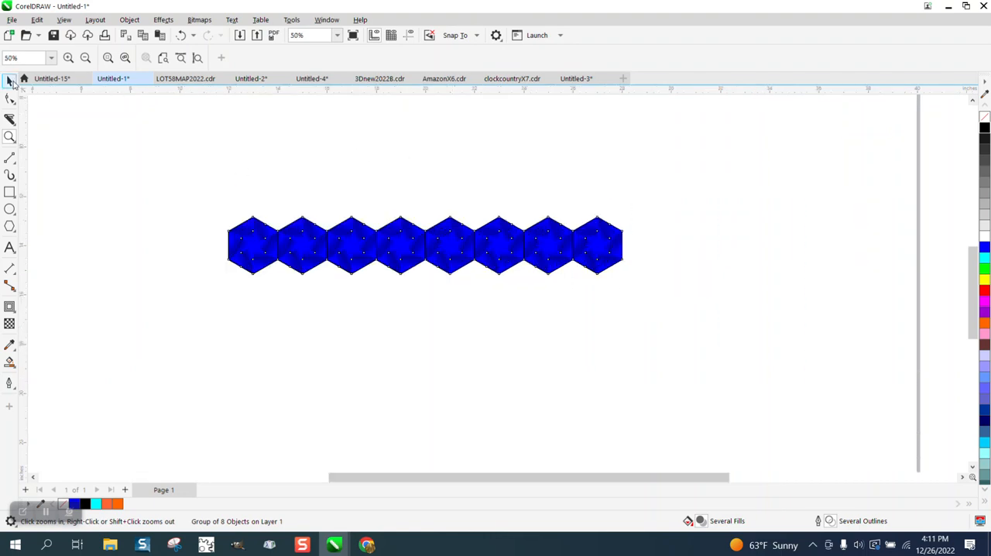
{"action": "left_click", "coordinate": [9, 81]}
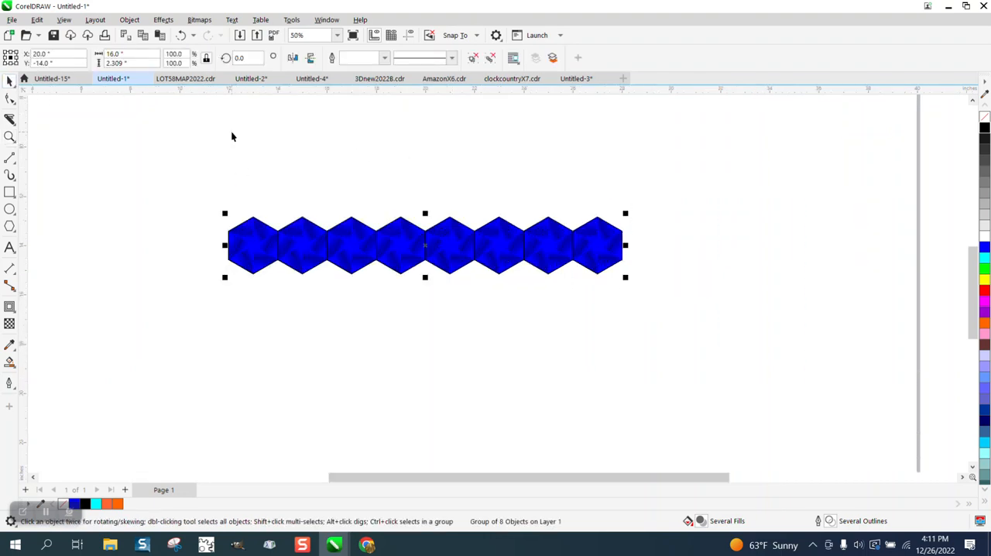
{"action": "left_click_drag", "start_coordinate": [450, 218], "coordinate": [426, 263]}
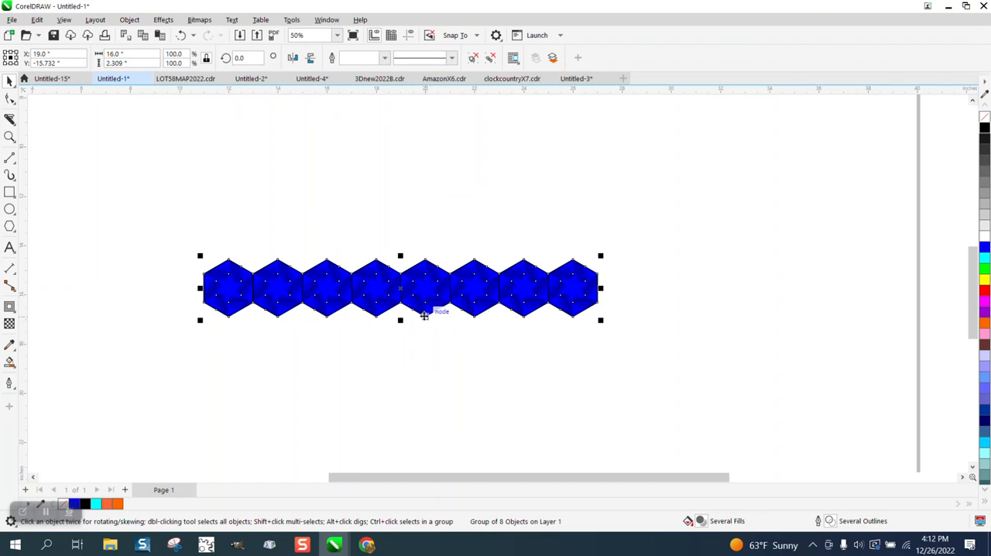
{"action": "left_click_drag", "start_coordinate": [426, 313], "coordinate": [402, 276]}
{"action": "right_click", "coordinate": [402, 276]}
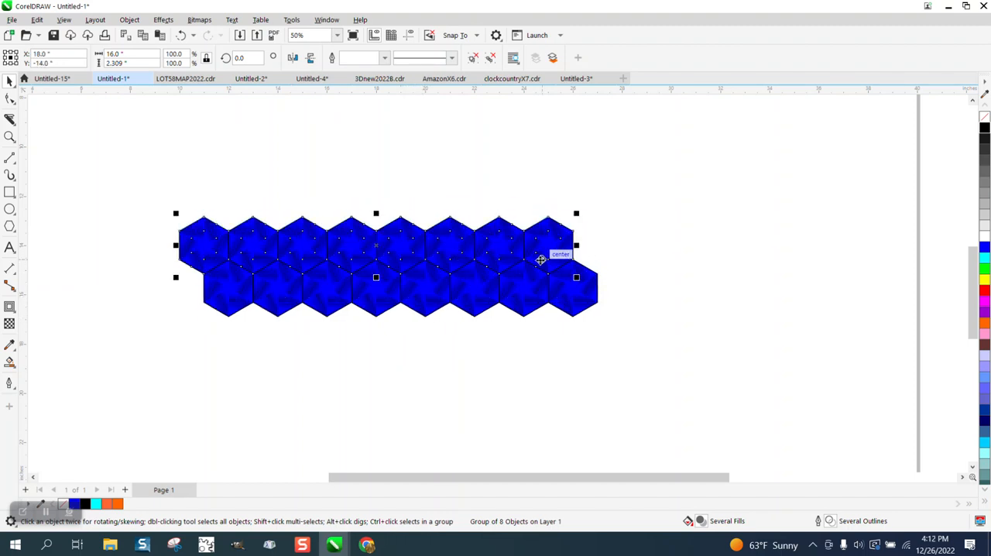
- Repeat the offset row duplication upward until nine interlocking rows form a slanted hexagon block
{"action": "key", "text": "ctrl+r"}
{"action": "key", "text": "ctrl+r"}
{"action": "key", "text": "ctrl+r"}
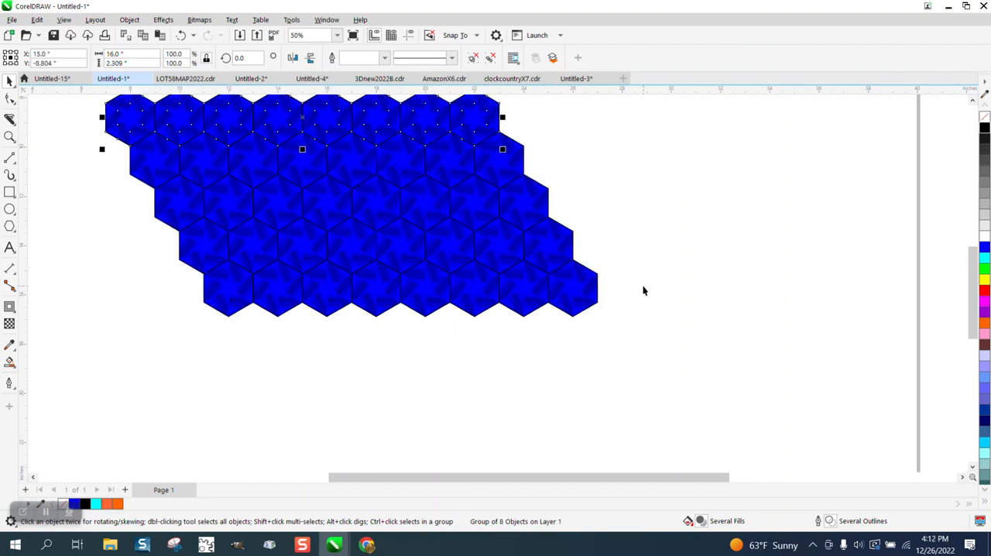
{"action": "scroll", "coordinate": [642, 285], "scroll_direction": "down", "scroll_amount": 3}
{"action": "key", "text": "ctrl+r"}
{"action": "key", "text": "ctrl+r"}
{"action": "key", "text": "ctrl+r"}
{"action": "key", "text": "ctrl+r"}
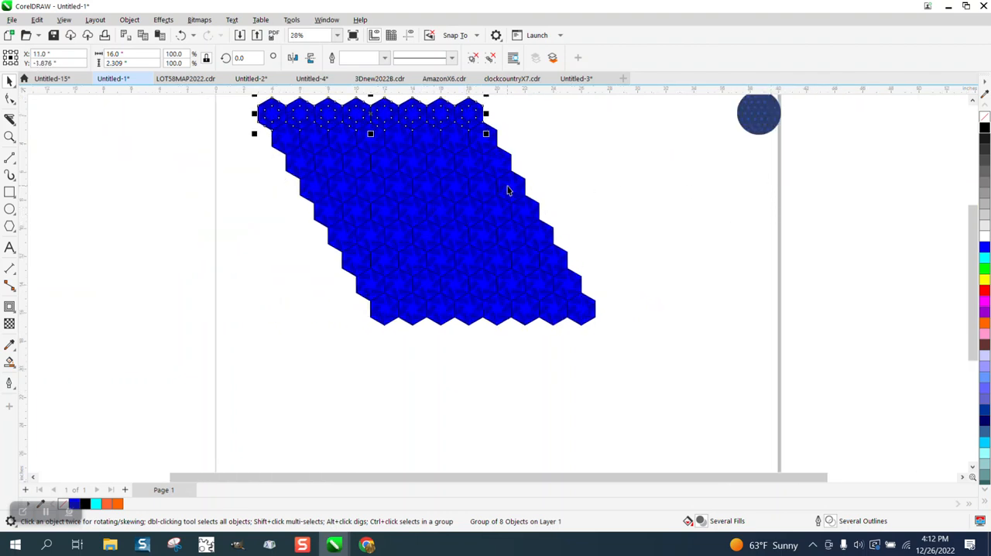
- Select all nine rows of hexagons and group them into one block
{"action": "scroll", "coordinate": [362, 196], "scroll_direction": "down", "scroll_amount": 2}
{"action": "left_click", "coordinate": [276, 190]}
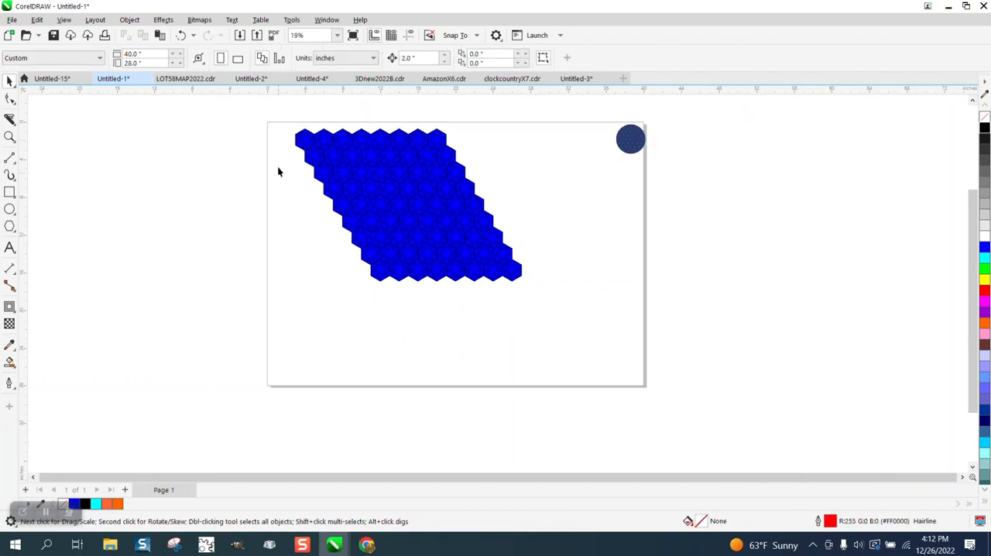
{"action": "left_click_drag", "start_coordinate": [279, 115], "coordinate": [597, 343]}
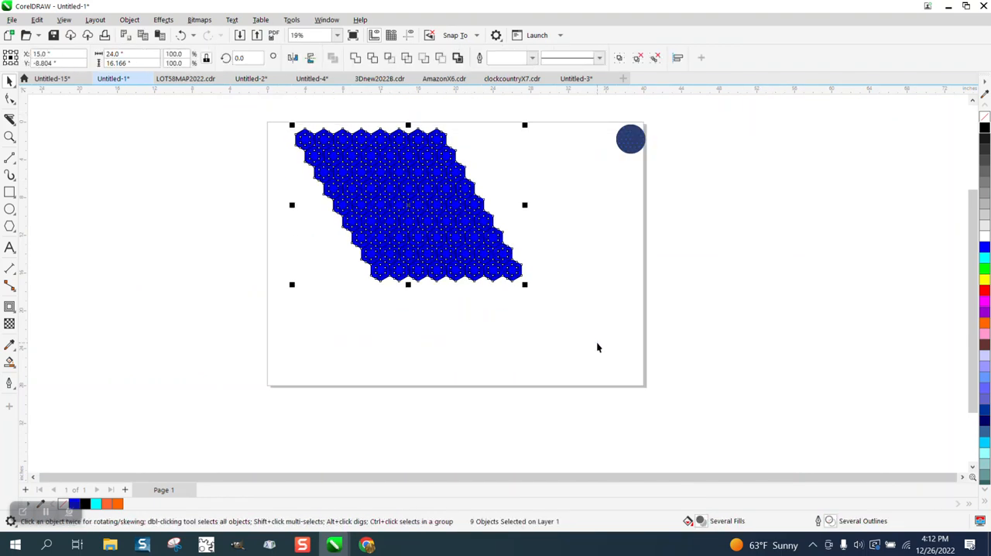
{"action": "key", "text": "ctrl+g"}
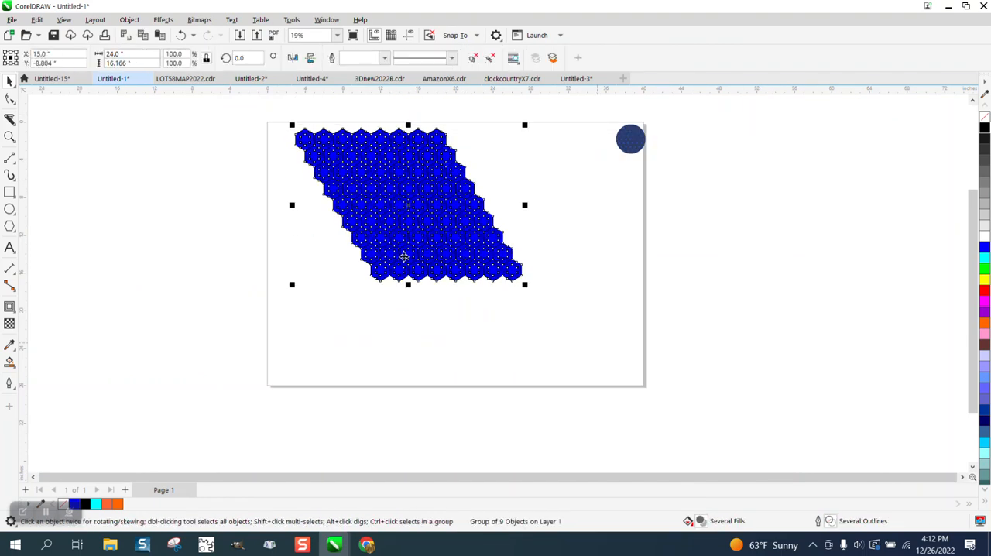
- Copy the hexagon block to the right and snap the copy's corner node onto the original's right edge so the tiles interlock
{"action": "left_click_drag", "start_coordinate": [328, 191], "coordinate": [478, 195]}
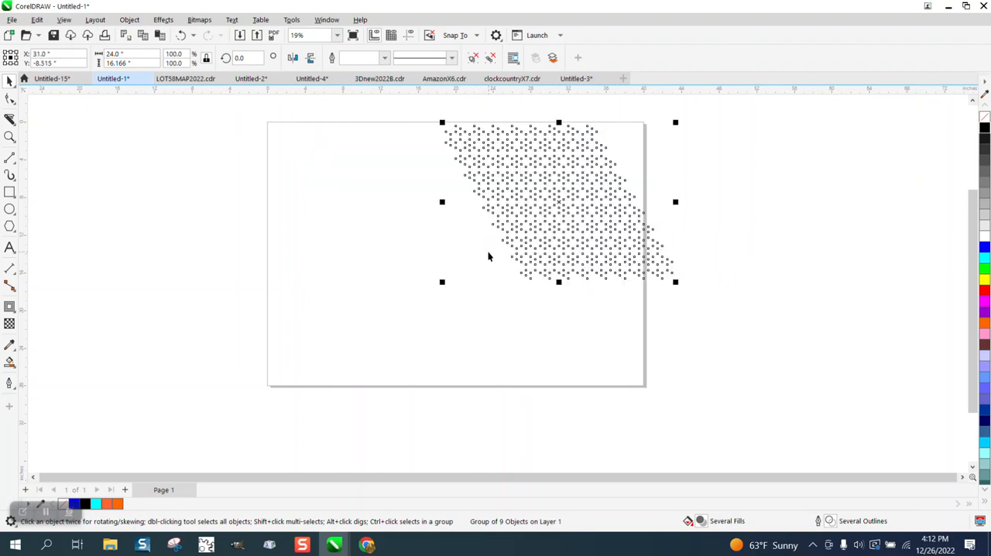
{"action": "left_click_drag", "start_coordinate": [546, 242], "coordinate": [607, 271]}
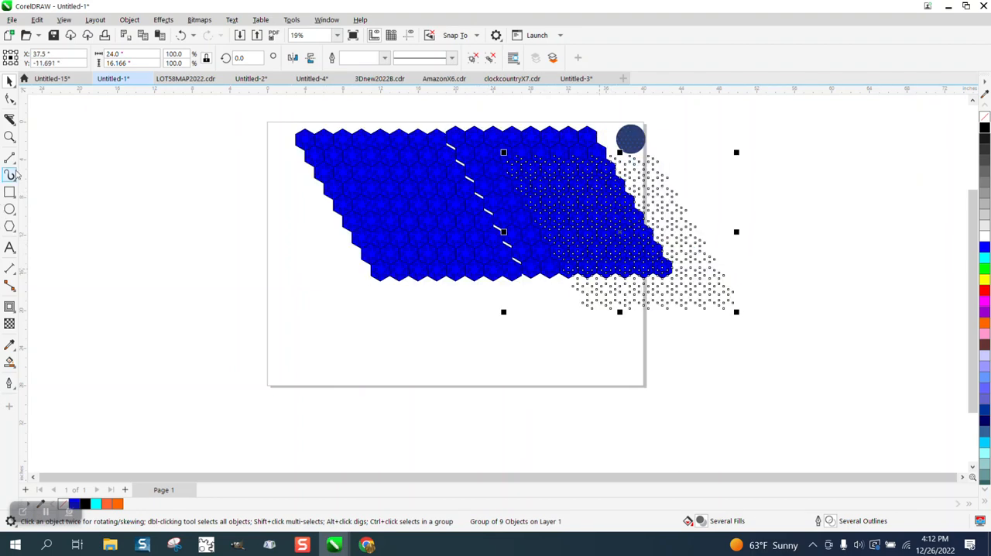
{"action": "key", "text": "z"}
{"action": "left_click_drag", "start_coordinate": [449, 148], "coordinate": [586, 250]}
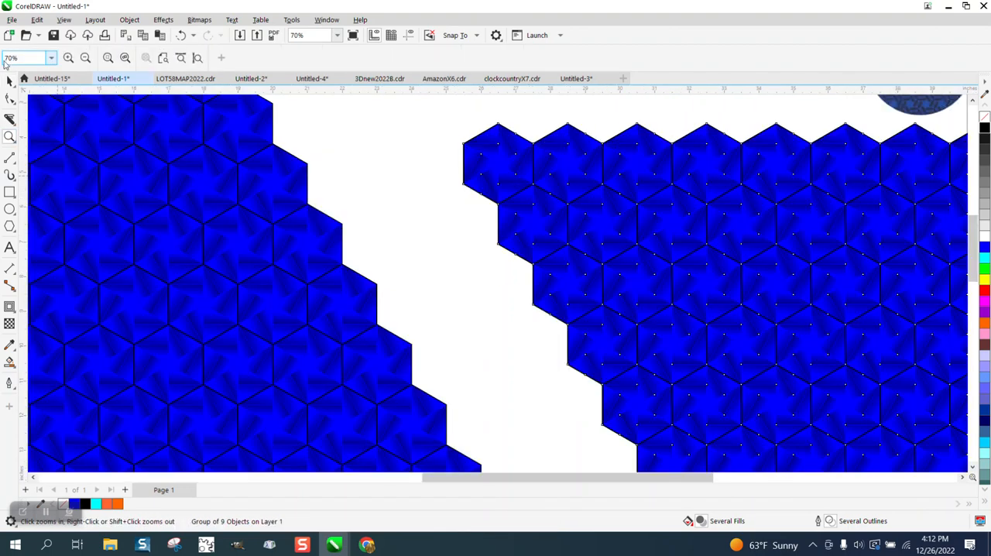
{"action": "left_click", "coordinate": [467, 188]}
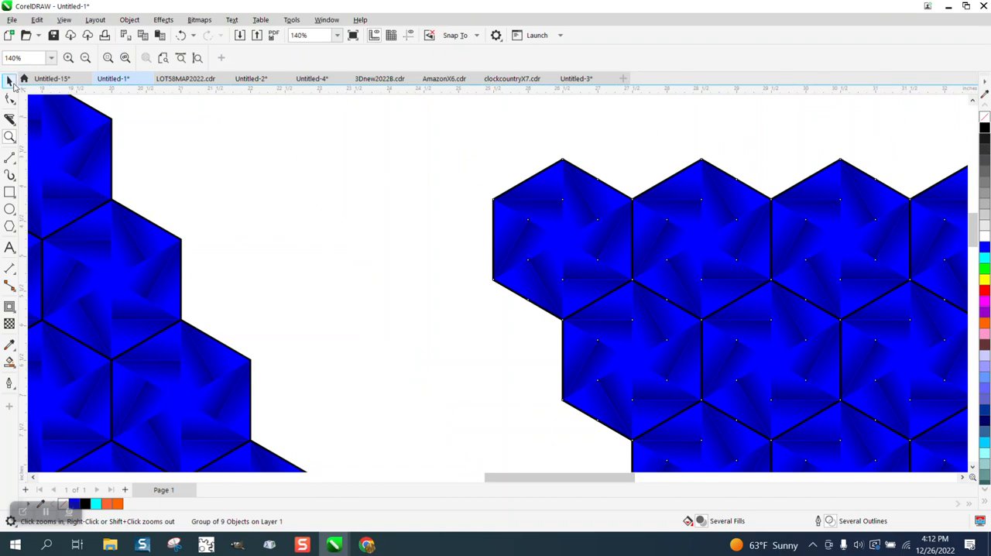
{"action": "key", "text": "space"}
{"action": "left_click_drag", "start_coordinate": [491, 279], "coordinate": [178, 176]}
{"action": "scroll", "coordinate": [178, 177], "scroll_direction": "down", "scroll_amount": 1}
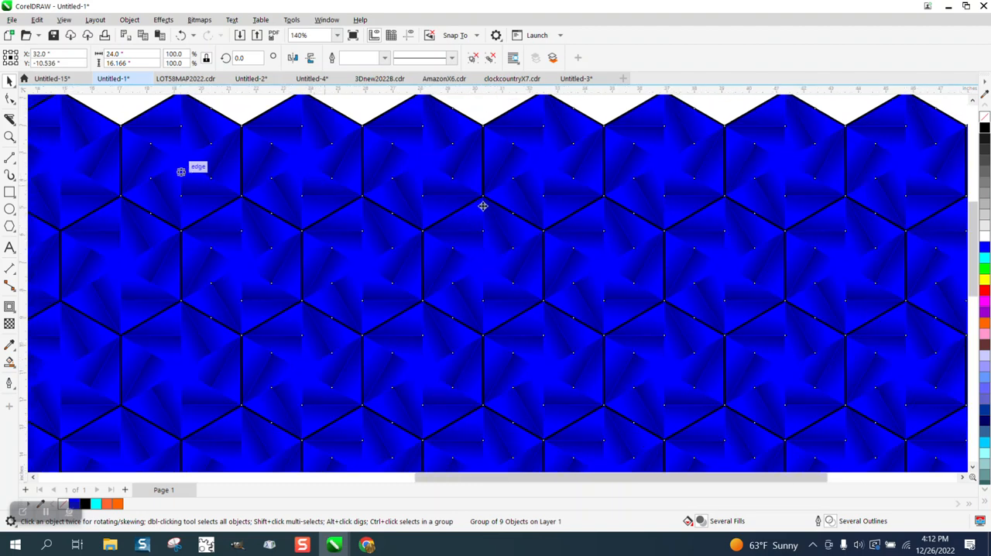
{"action": "scroll", "coordinate": [509, 189], "scroll_direction": "down", "scroll_amount": 1}
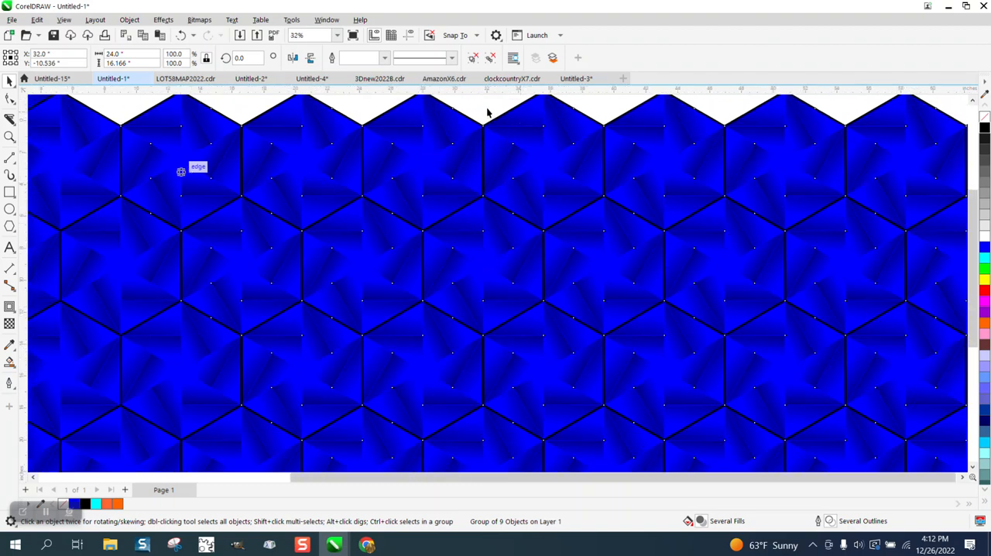
{"action": "left_click", "coordinate": [485, 124]}
- Move the small dark patterned circle off the page to the right and group the two joined hexagon blocks
{"action": "scroll", "coordinate": [475, 144], "scroll_direction": "down", "scroll_amount": 1}
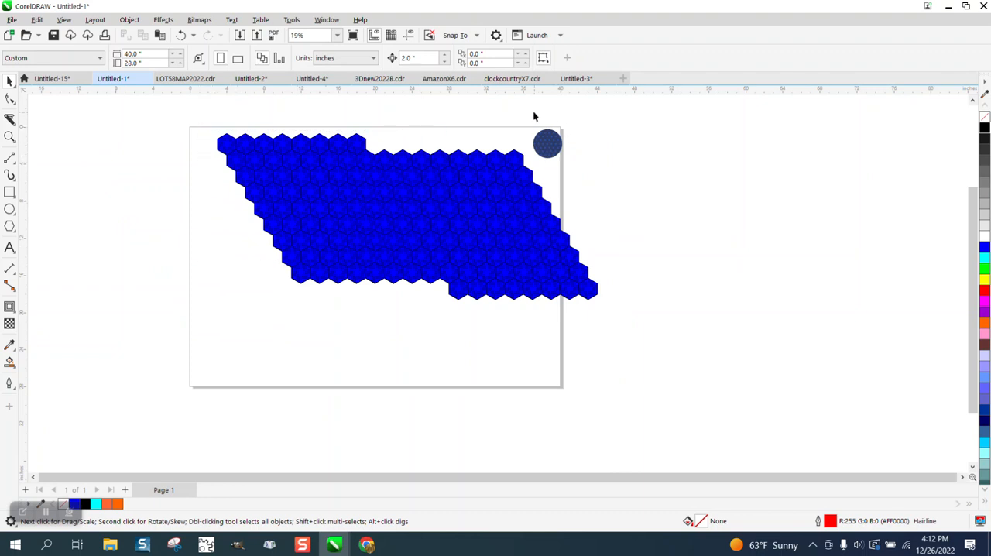
{"action": "left_click_drag", "start_coordinate": [579, 182], "coordinate": [579, 183]}
{"action": "left_click_drag", "start_coordinate": [549, 145], "coordinate": [709, 151]}
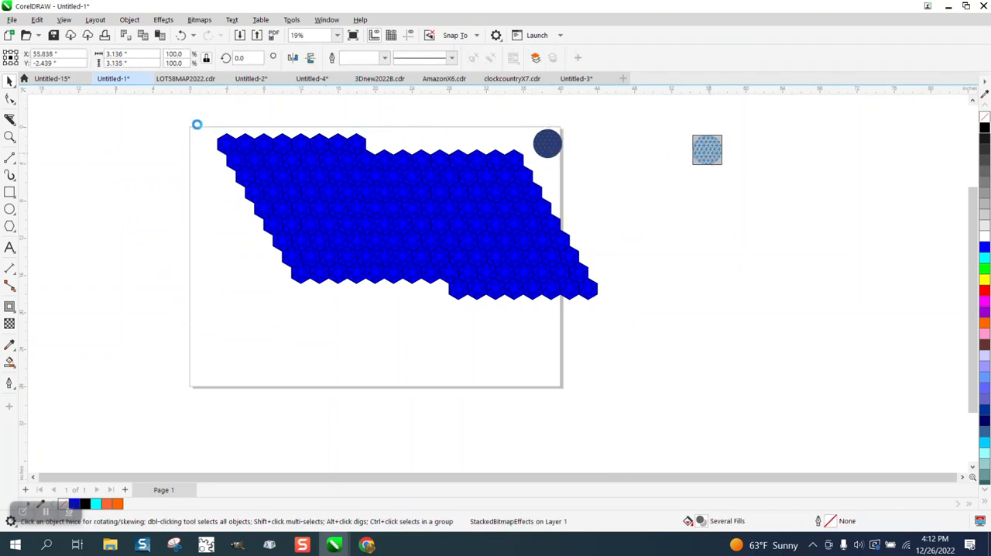
{"action": "left_click_drag", "start_coordinate": [623, 326], "coordinate": [625, 326]}
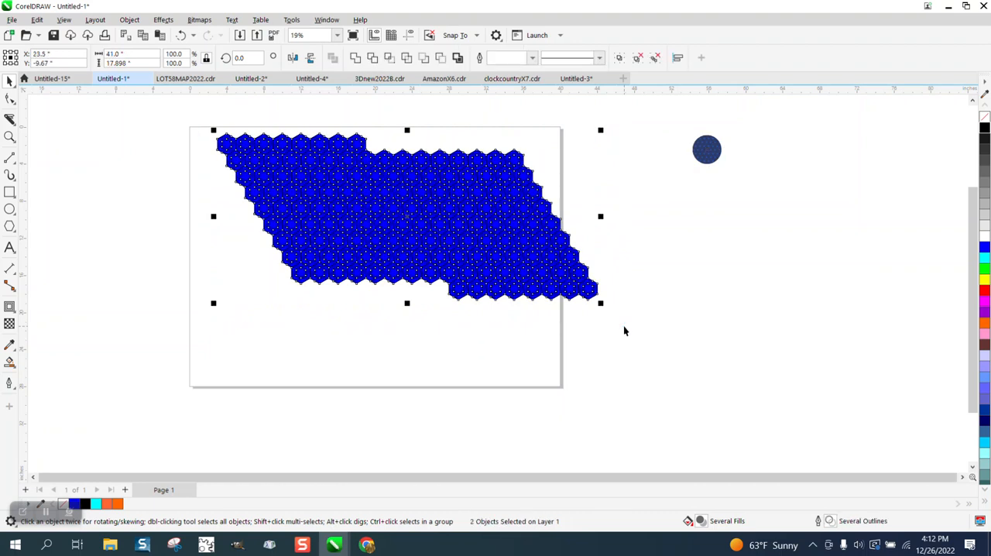
{"action": "key", "text": "ctrl+g"}
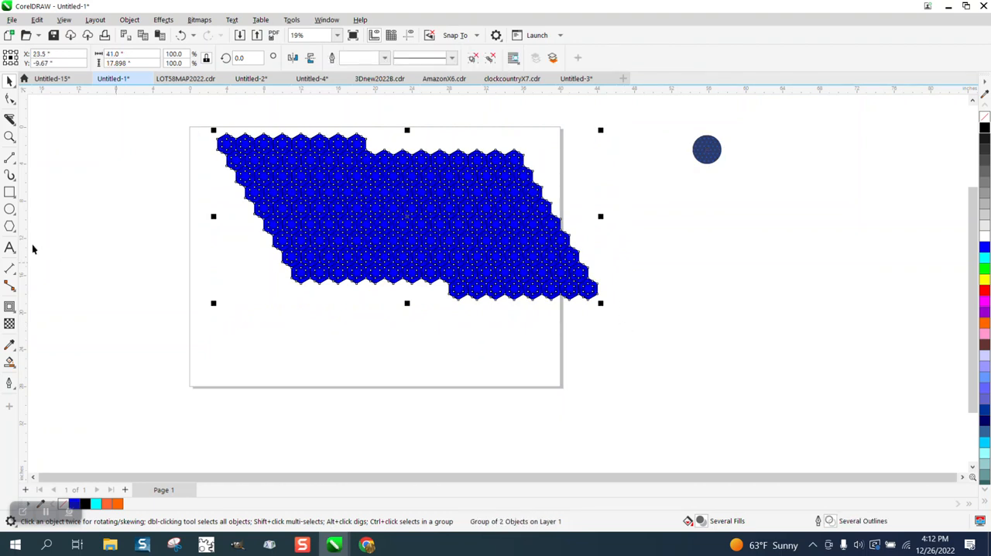
- Draw a circle about 11.7 inches in diameter and move it over the left half of the hexagon pattern
{"action": "left_click", "coordinate": [9, 209]}
{"action": "left_click_drag", "start_coordinate": [223, 244], "coordinate": [117, 352]}
{"action": "key", "text": "space"}
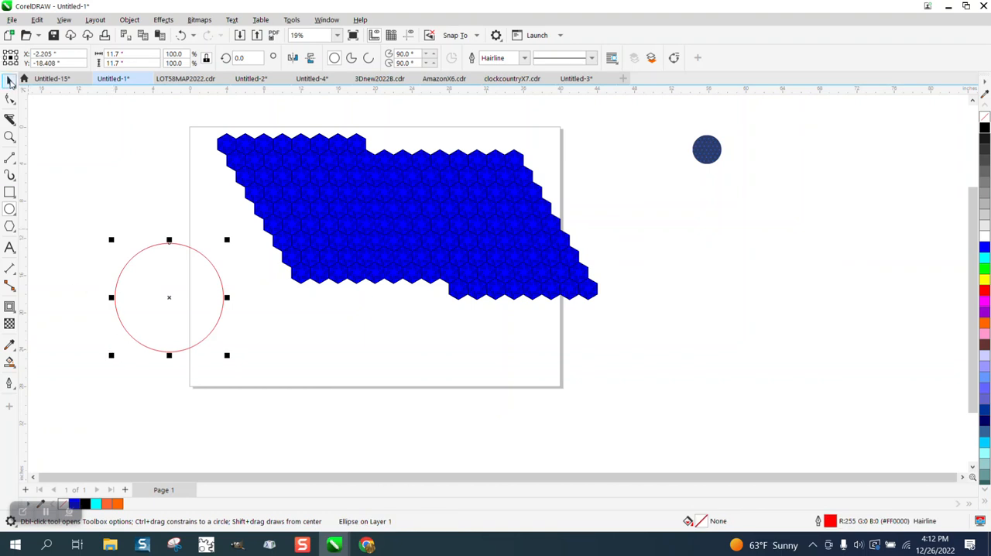
{"action": "left_click_drag", "start_coordinate": [171, 297], "coordinate": [339, 209]}
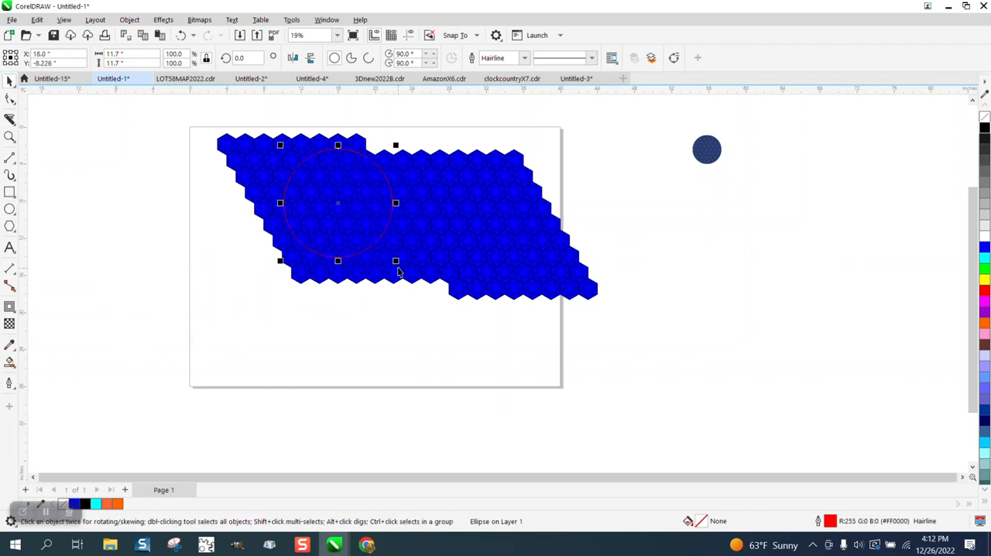
- Resize the circle to about 13.86 inches and center it within the pattern at X 16.5, Y -9.381 inches
{"action": "left_click_drag", "start_coordinate": [396, 262], "coordinate": [409, 274]}
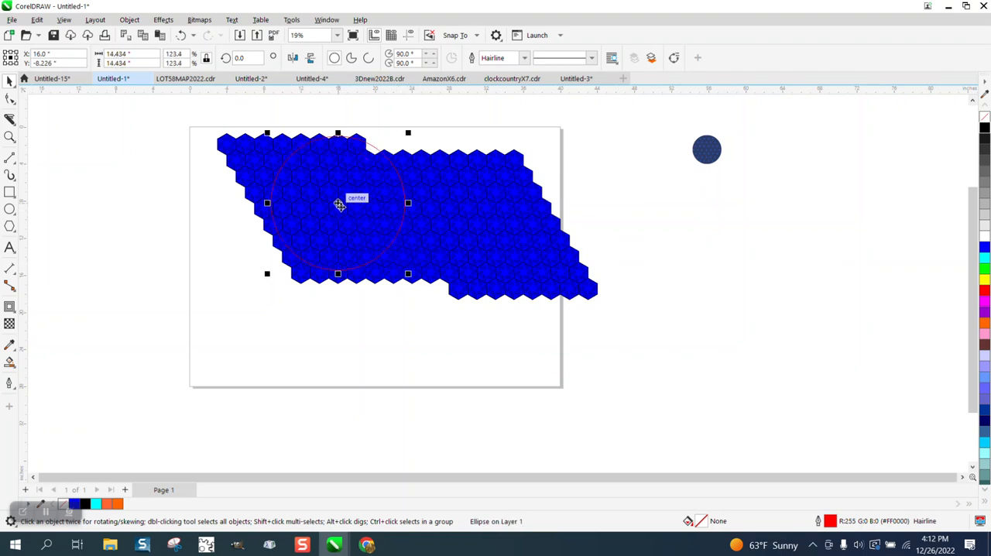
{"action": "left_click_drag", "start_coordinate": [338, 204], "coordinate": [341, 213]}
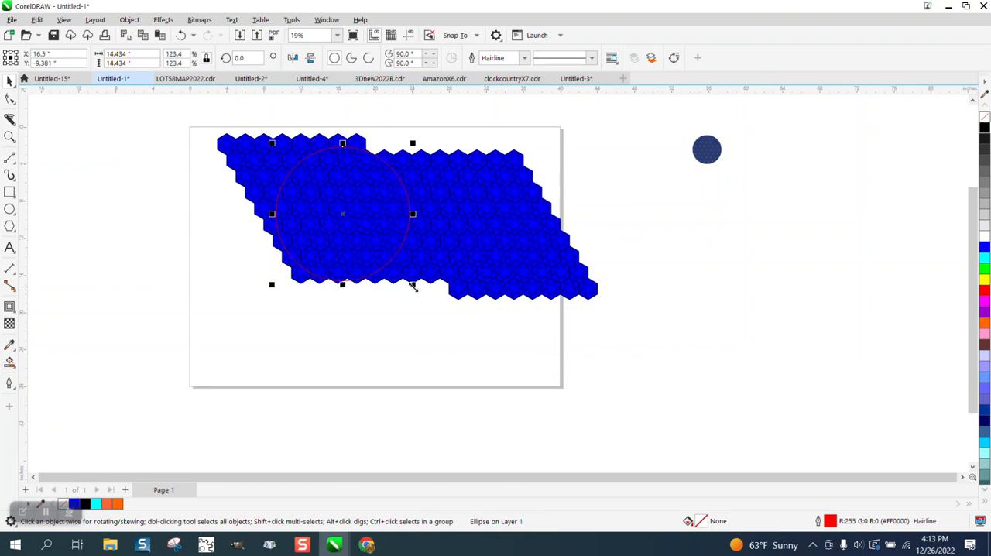
{"action": "left_click_drag", "start_coordinate": [413, 286], "coordinate": [410, 281]}
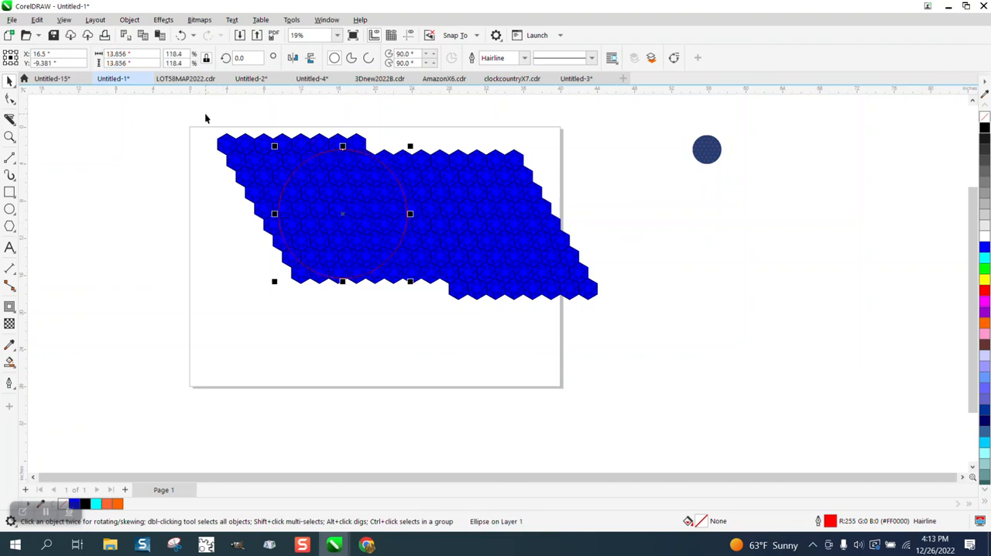
- Intersect the circle with the hexagon pattern and move the resulting patterned disc off the page to the right
{"action": "left_click_drag", "start_coordinate": [205, 117], "coordinate": [659, 366]}
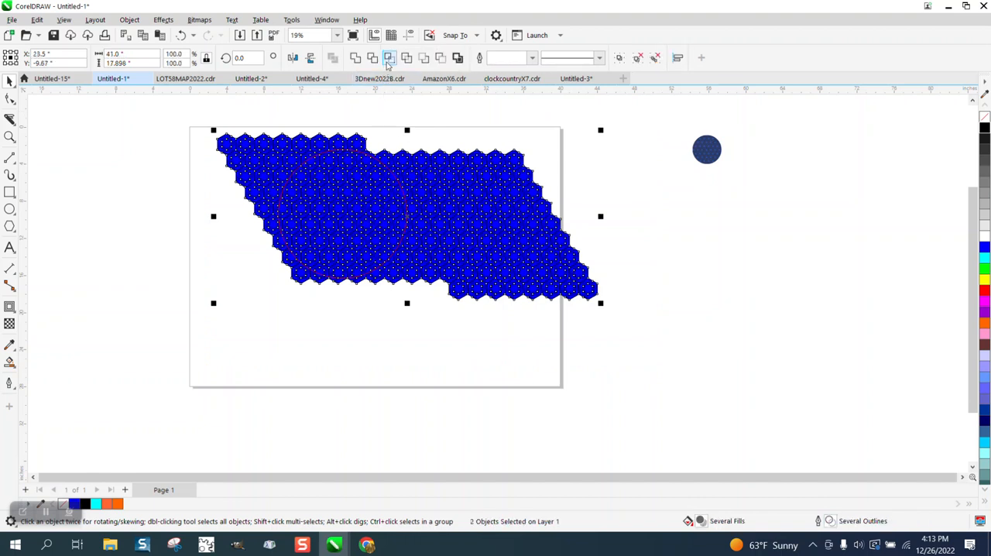
{"action": "left_click", "coordinate": [390, 58]}
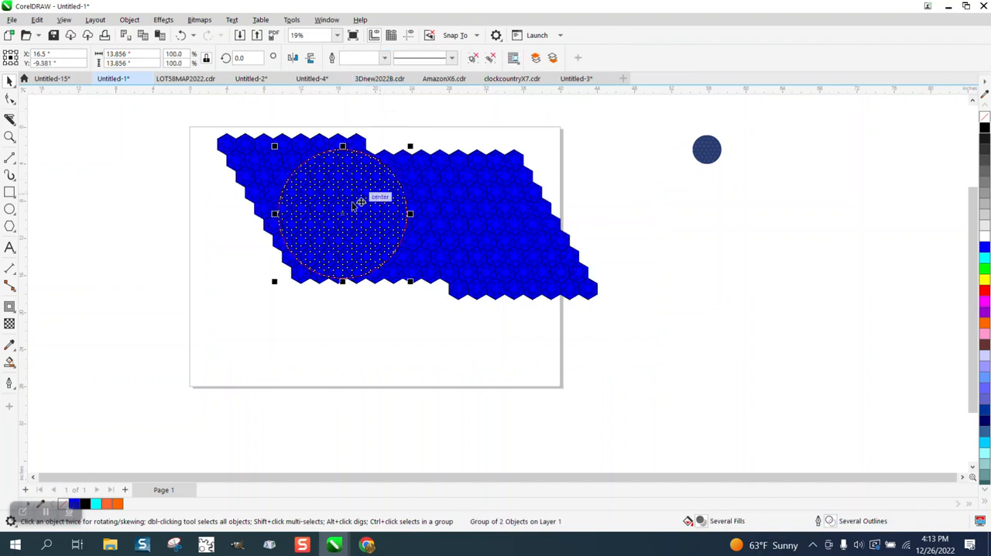
{"action": "left_click_drag", "start_coordinate": [361, 201], "coordinate": [751, 235]}
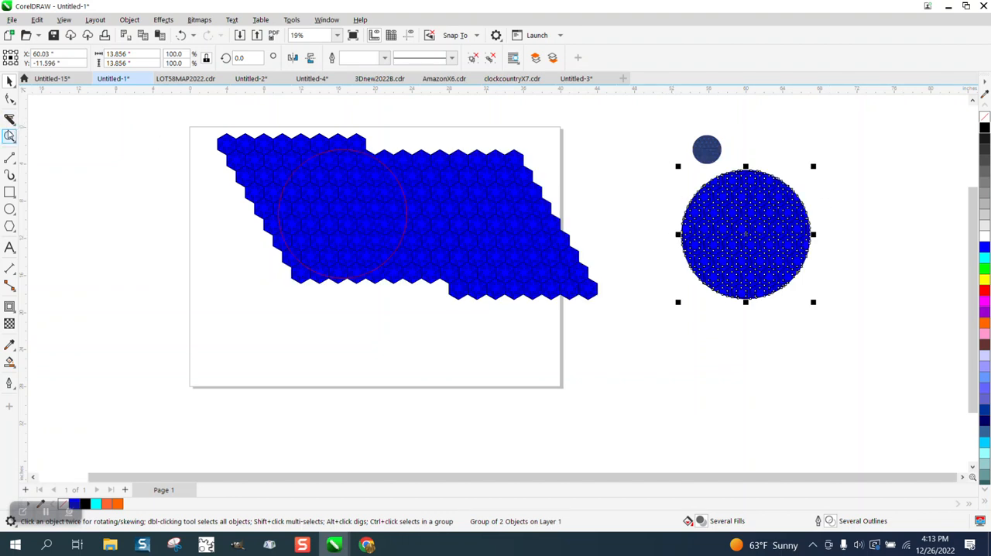
- Enlarge the small dark patterned circle to about 14.1 inches and place it against the right side of the blue disc
{"action": "left_click", "coordinate": [9, 137]}
{"action": "left_click_drag", "start_coordinate": [682, 142], "coordinate": [891, 324]}
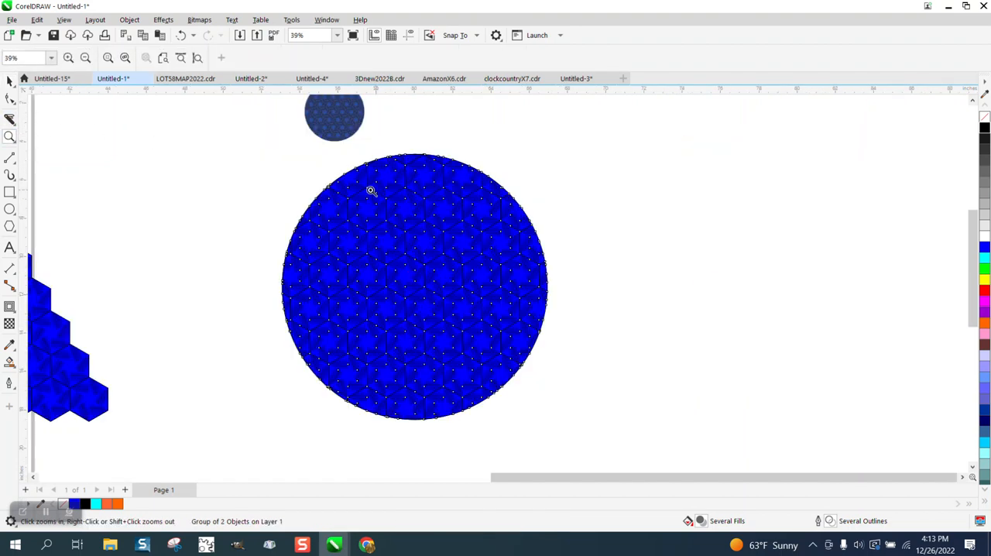
{"action": "left_click", "coordinate": [10, 81]}
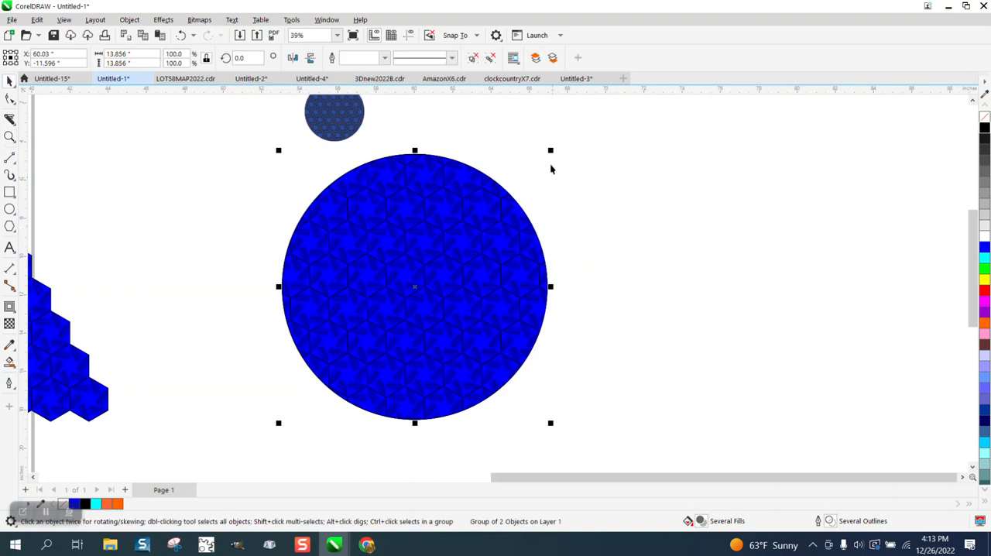
{"action": "left_click_drag", "start_coordinate": [316, 130], "coordinate": [920, 426]}
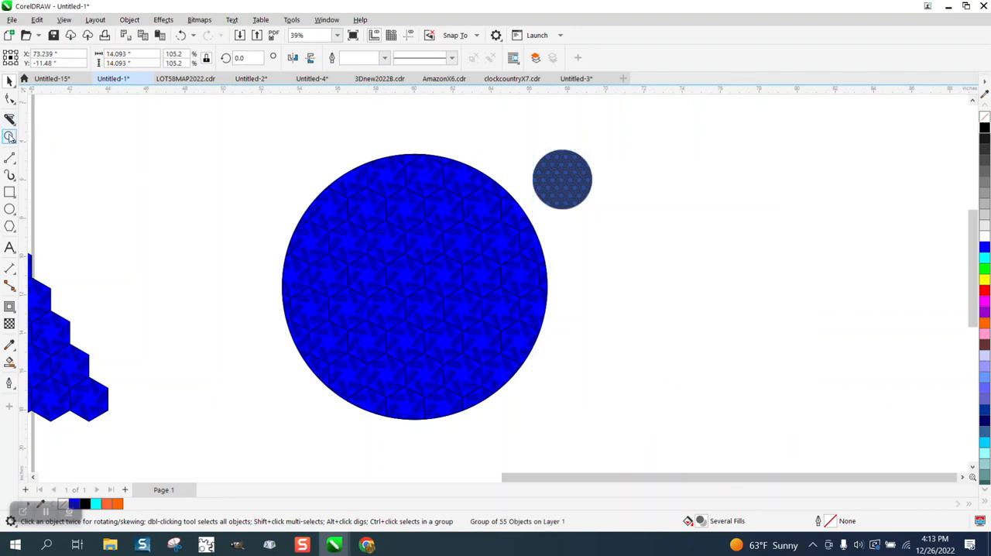
- Compare the tile edges and gradients of the blue disc and the dark sample disc up close and at full view
{"action": "left_click", "coordinate": [9, 136]}
{"action": "left_click_drag", "start_coordinate": [513, 243], "coordinate": [656, 330]}
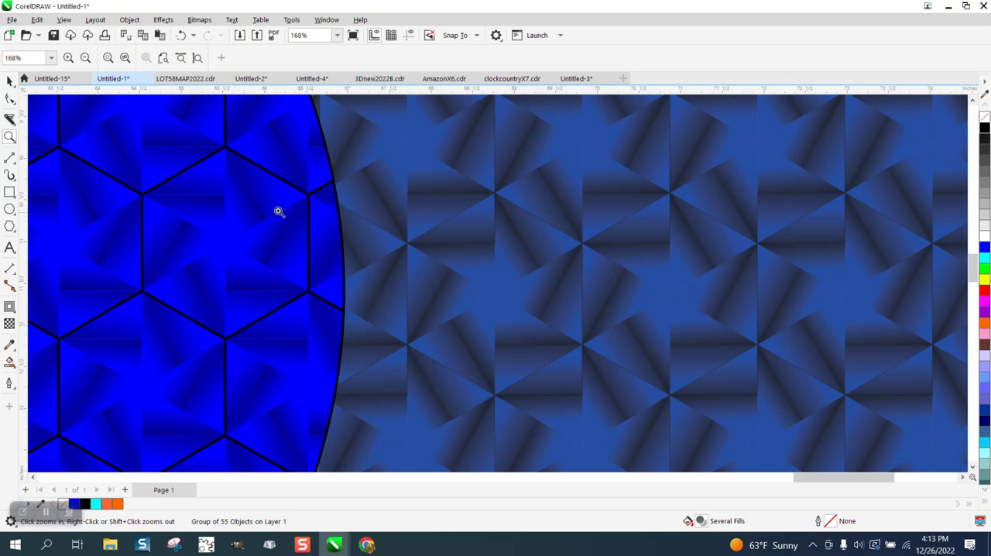
{"action": "right_click", "coordinate": [458, 194]}
{"action": "right_click", "coordinate": [458, 195]}
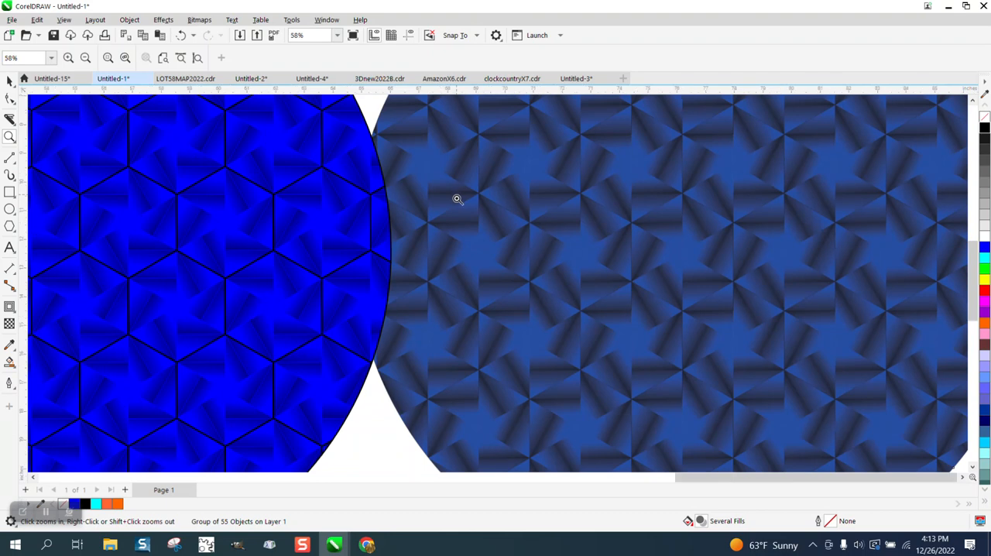
{"action": "right_click", "coordinate": [457, 199]}
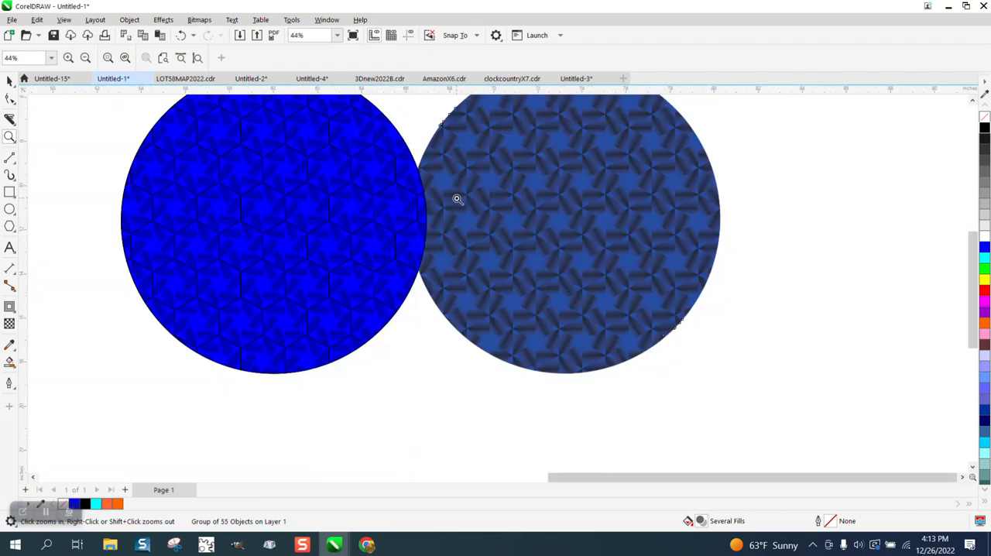
{"action": "right_click", "coordinate": [458, 199]}
{"action": "right_click", "coordinate": [434, 188]}
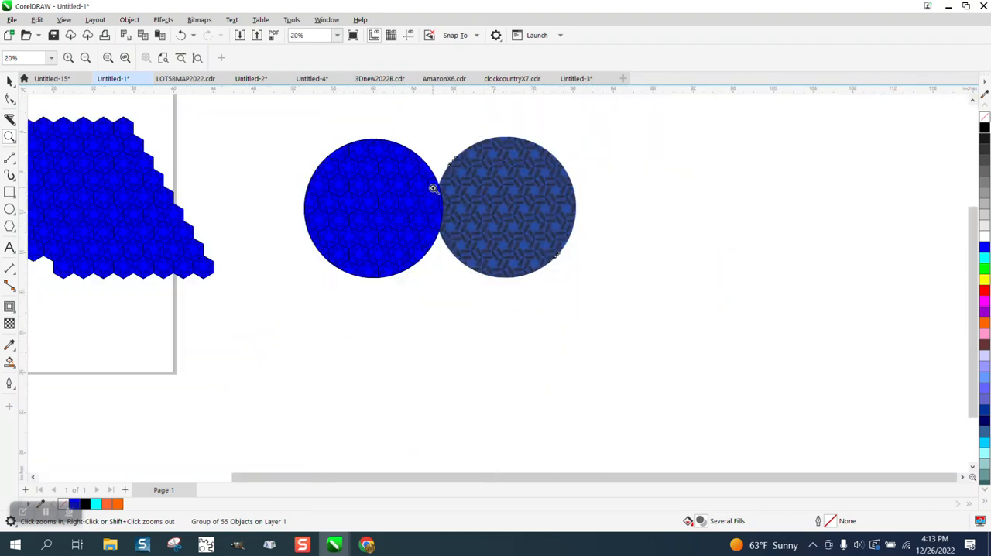
{"action": "key", "text": "F4"}
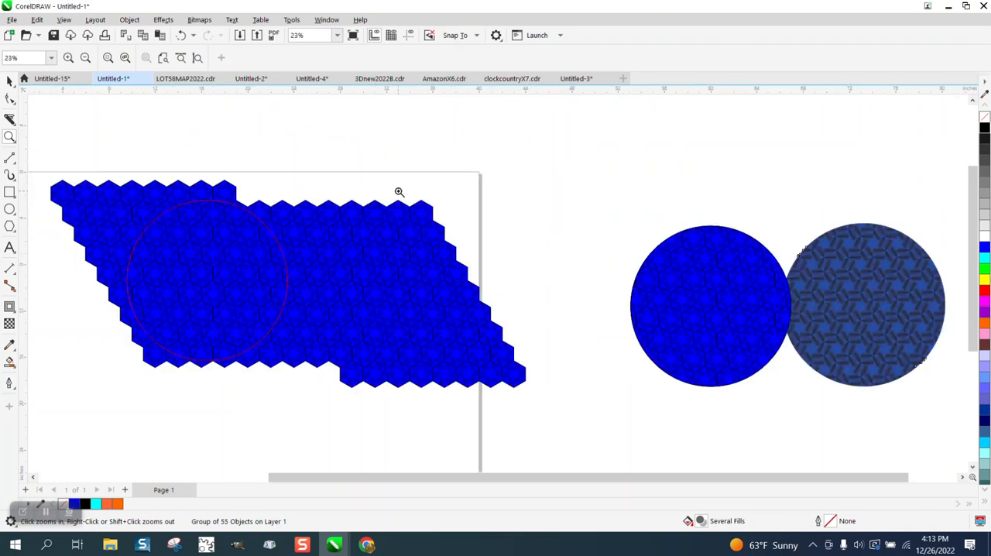